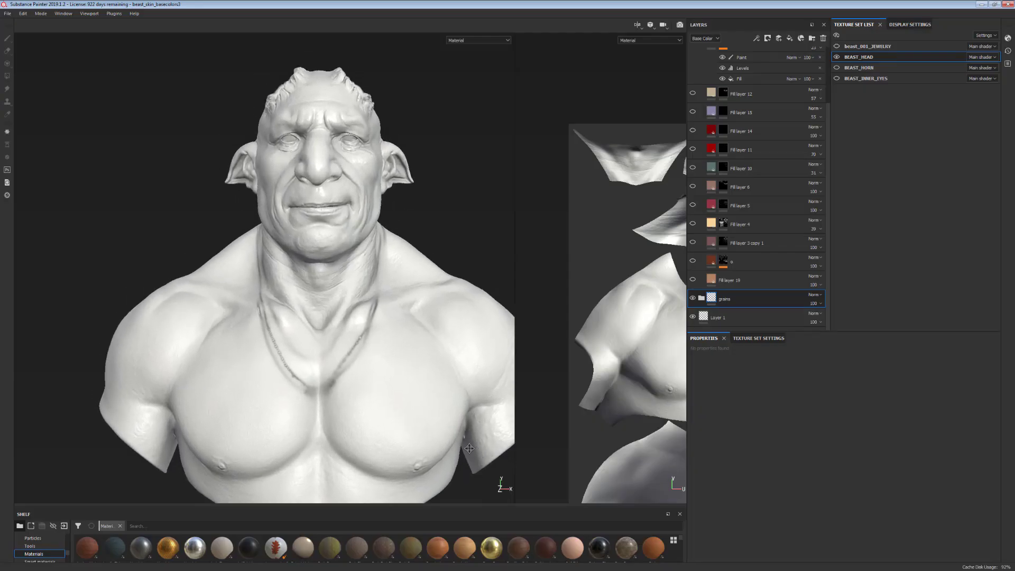
Add a fill layer directly above the grains group in the BEAST_HEAD layer stack
{"action": "mouse_move", "coordinate": [461, 424]}
{"action": "middle_mouse_down", "text": "alt"}
{"action": "mouse_move", "coordinate": [458, 433]}
{"action": "mouse_move", "coordinate": [454, 404]}
{"action": "mouse_move", "coordinate": [456, 423]}
{"action": "middle_mouse_up", "text": "alt"}
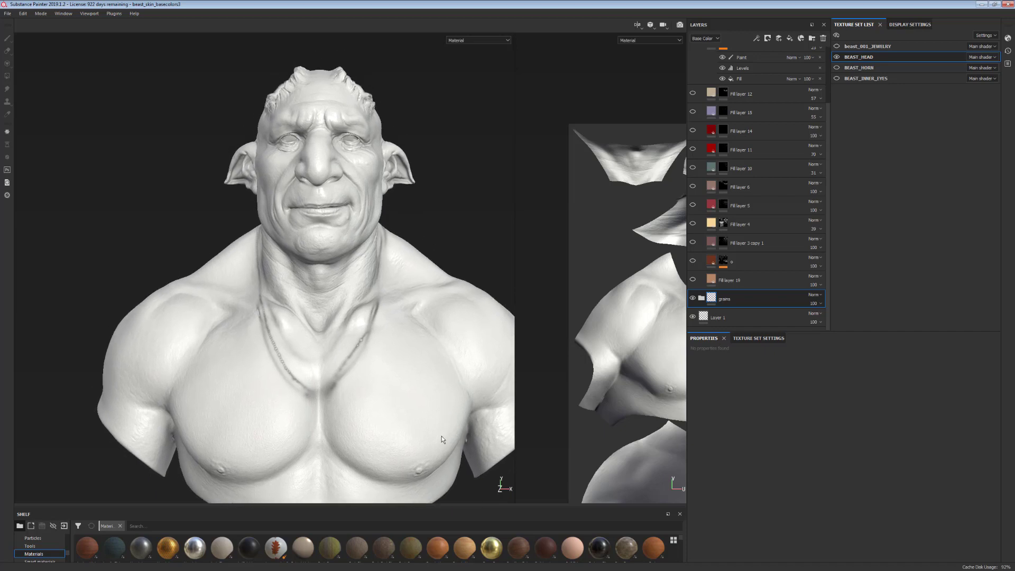
{"action": "left_click_drag", "start_coordinate": [442, 410], "coordinate": [413, 404], "text": "alt"}
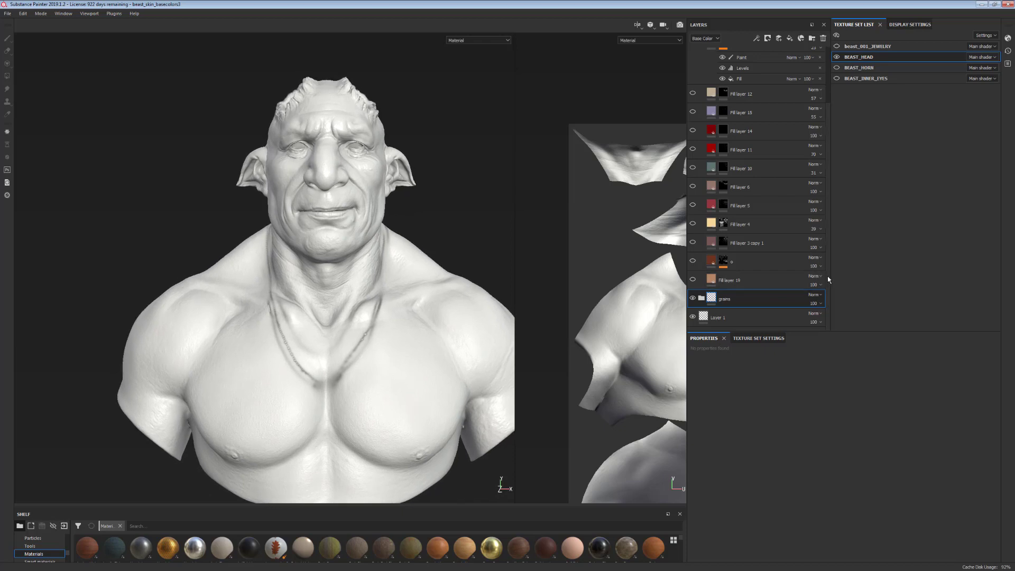
{"action": "left_click_drag", "start_coordinate": [828, 276], "coordinate": [828, 164]}
{"action": "left_click", "coordinate": [790, 38]}
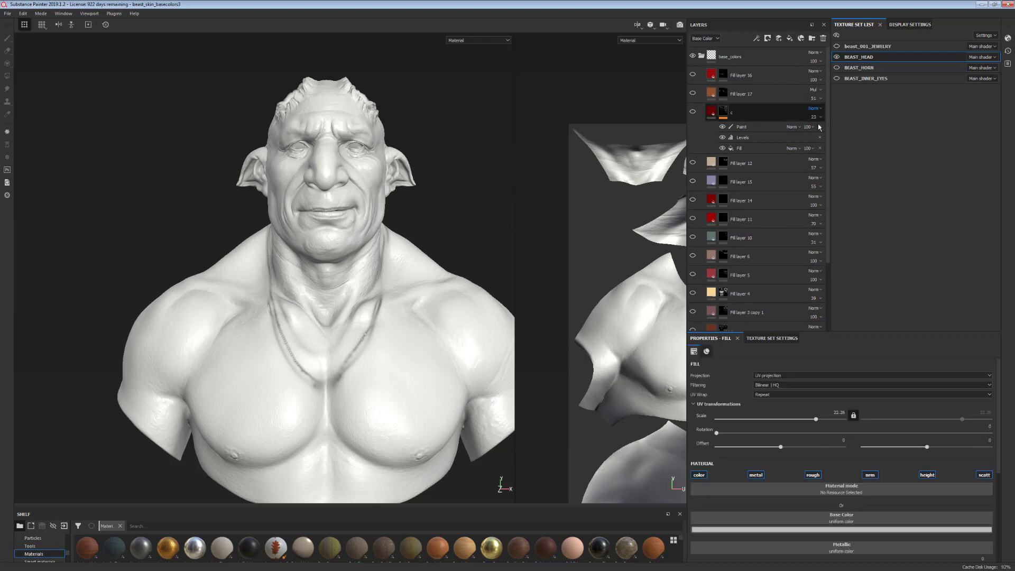
{"action": "scroll", "coordinate": [828, 297], "scroll_direction": "down", "scroll_amount": 3}
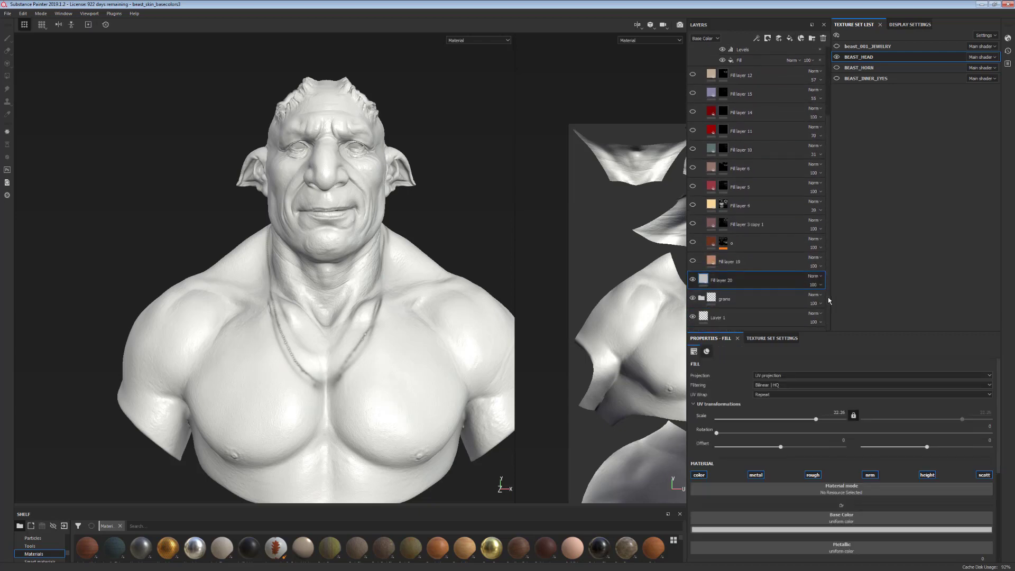
Limit the new fill layer's material channels to color and roughness only
{"action": "left_click_drag", "start_coordinate": [998, 427], "coordinate": [1008, 486]}
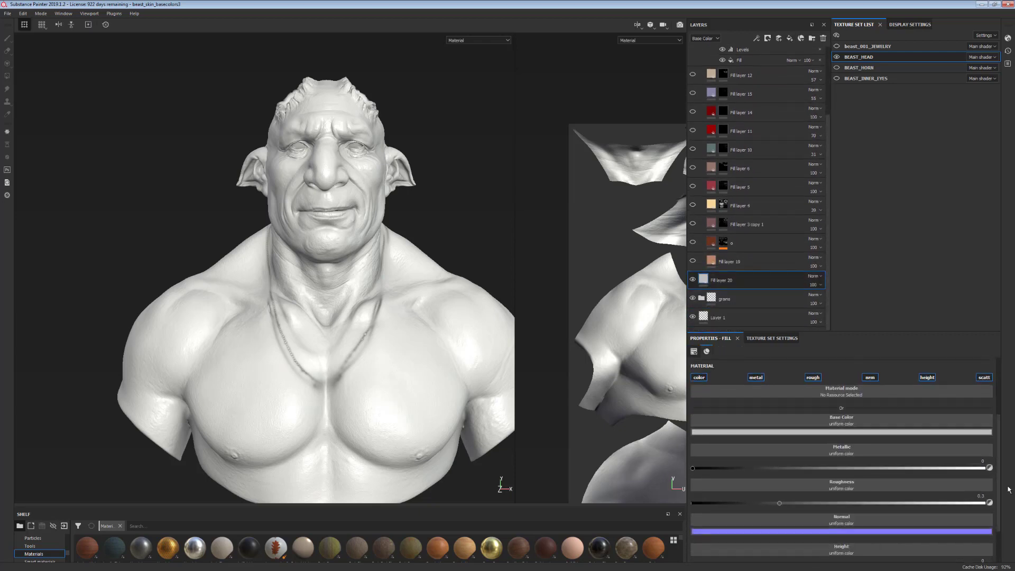
{"action": "middle_click_drag", "start_coordinate": [430, 407], "coordinate": [419, 397]}
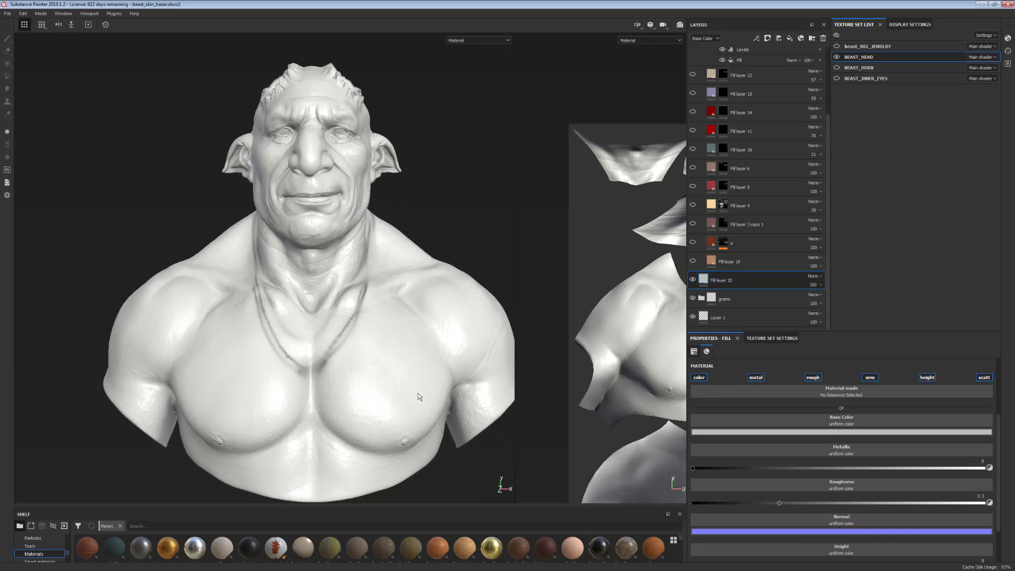
{"action": "scroll", "coordinate": [767, 412], "scroll_direction": "up", "scroll_amount": 1}
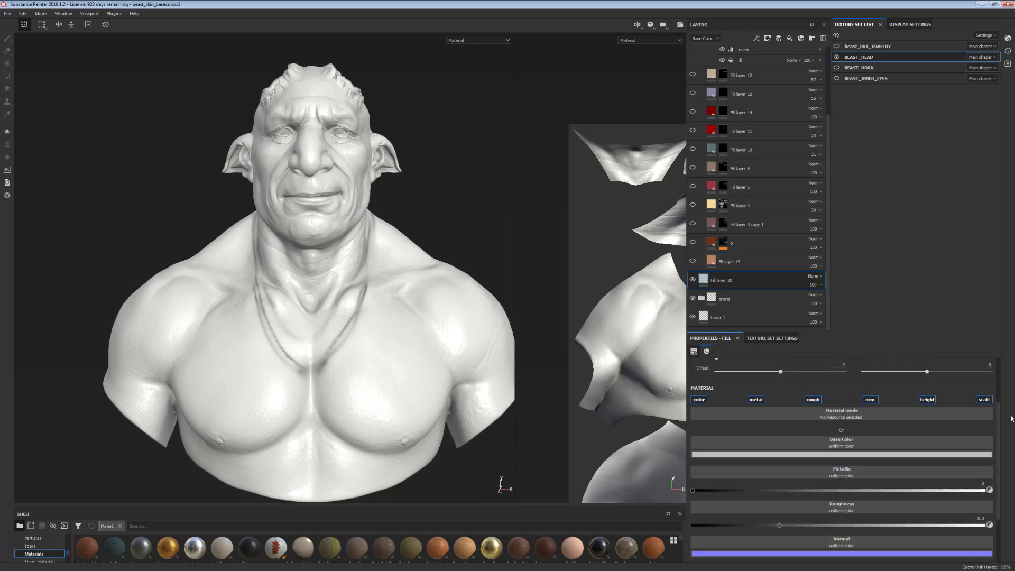
{"action": "left_click", "coordinate": [698, 401]}
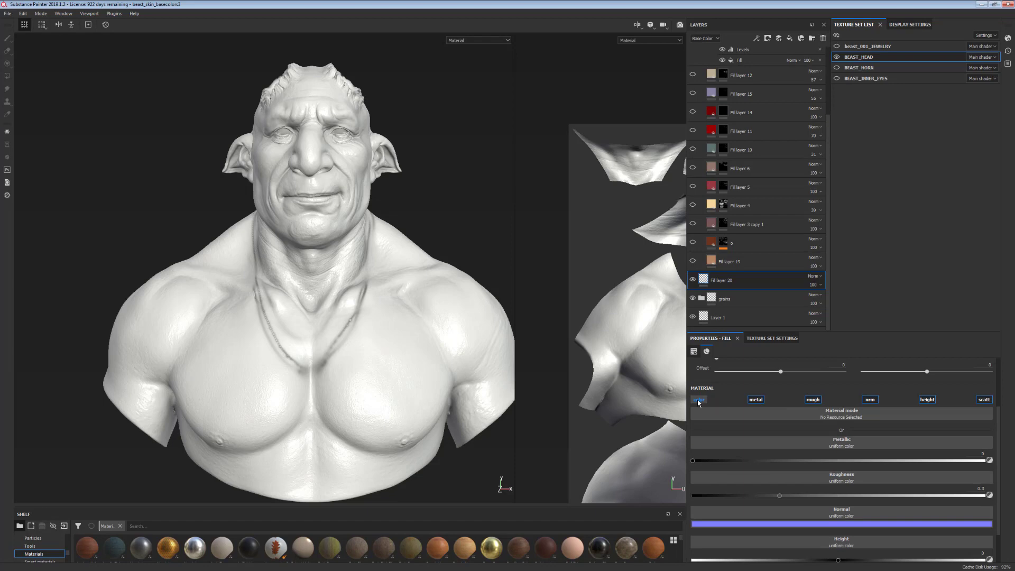
{"action": "left_click", "coordinate": [697, 401], "text": "alt"}
{"action": "left_click", "coordinate": [811, 401]}
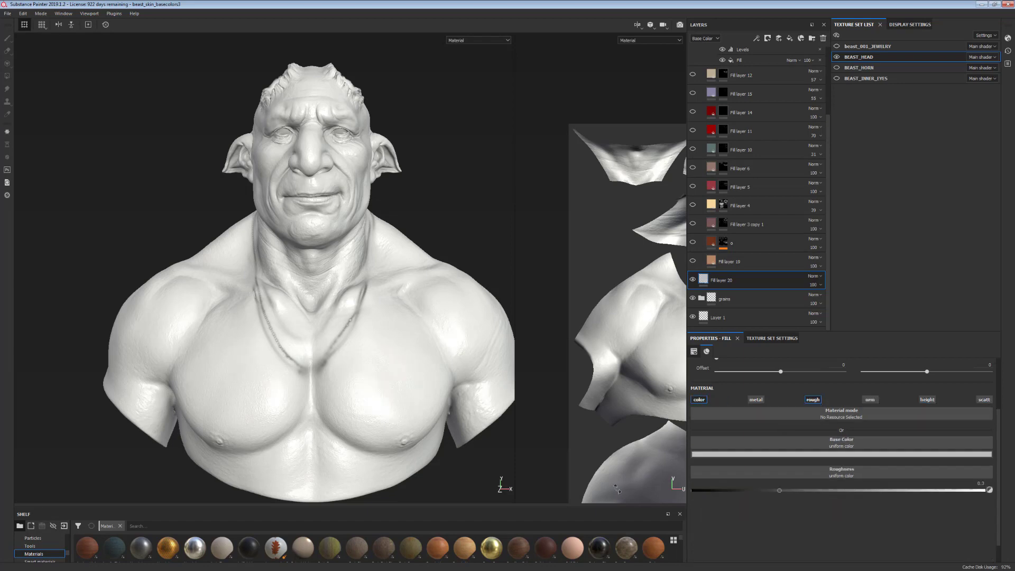
Set the roughness of the fill layer above the grains group to 1
{"action": "left_click_drag", "start_coordinate": [780, 494], "coordinate": [999, 499]}
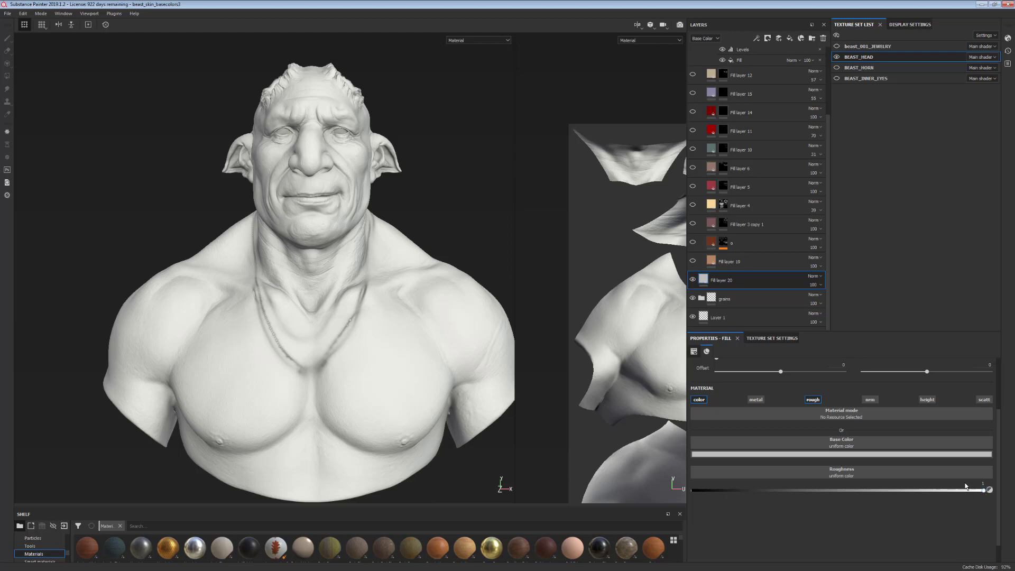
{"action": "left_click", "coordinate": [982, 491]}
{"action": "mouse_move", "coordinate": [838, 485]}
{"action": "left_mouse_down"}
{"action": "mouse_move", "coordinate": [798, 488]}
{"action": "mouse_move", "coordinate": [992, 500]}
{"action": "left_mouse_up"}
{"action": "middle_click_drag", "start_coordinate": [380, 249], "coordinate": [384, 262], "text": "alt"}
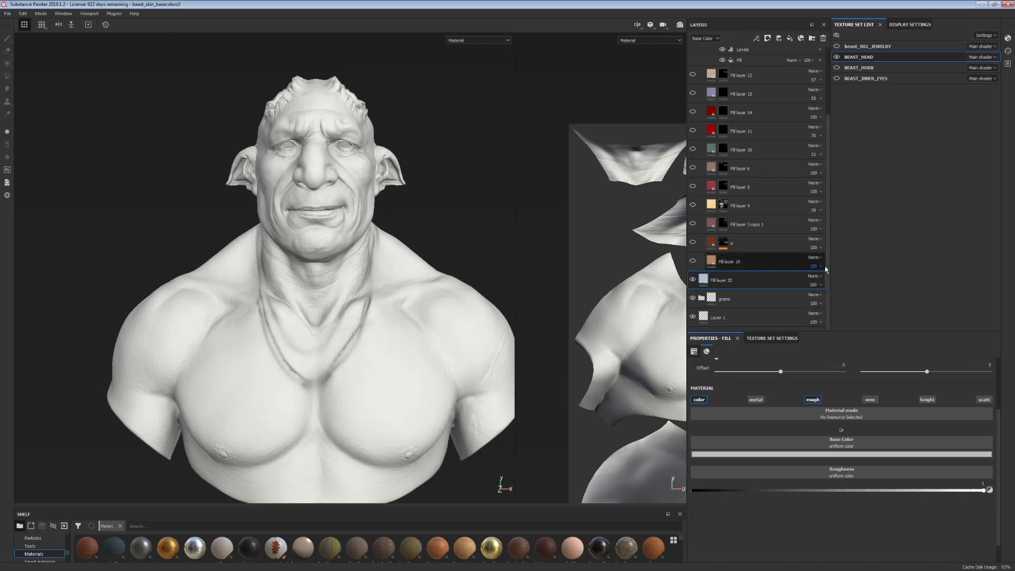
Add another fill layer and move it to the bottom of the base_colors group, beneath Fill layer 19
{"action": "left_click_drag", "start_coordinate": [828, 286], "coordinate": [838, 186]}
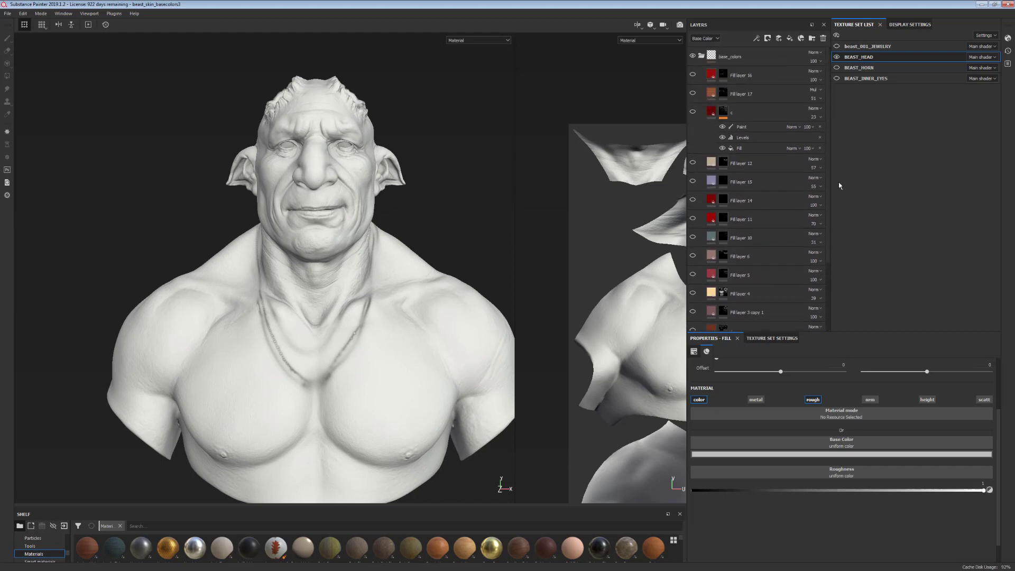
{"action": "left_click", "coordinate": [702, 56]}
{"action": "left_click", "coordinate": [740, 58]}
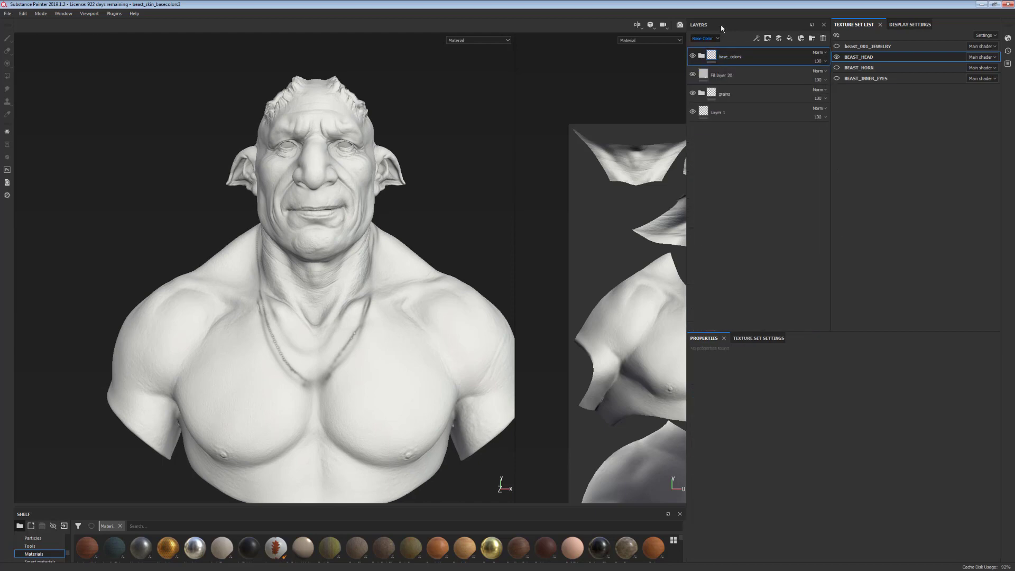
{"action": "left_click", "coordinate": [701, 56]}
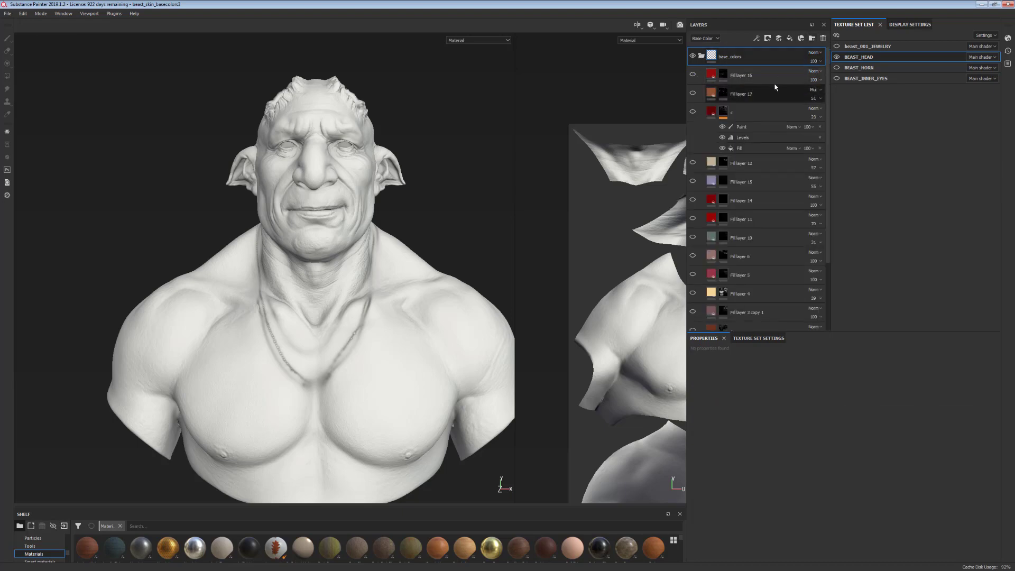
{"action": "left_click", "coordinate": [790, 38]}
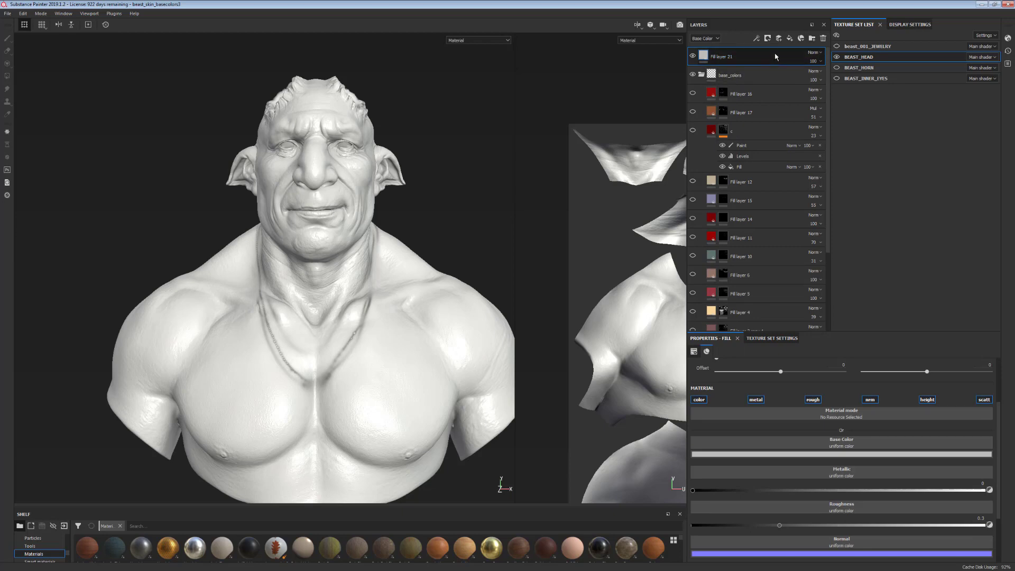
{"action": "left_click_drag", "start_coordinate": [775, 58], "coordinate": [829, 242]}
Set the new fill layer's base color to a light orange-tan skin tone and keep only its color channel active
{"action": "left_click_drag", "start_coordinate": [408, 390], "coordinate": [418, 385], "text": "alt"}
{"action": "left_click_drag", "start_coordinate": [430, 424], "coordinate": [411, 405], "text": "alt"}
{"action": "scroll", "coordinate": [1002, 432], "scroll_direction": "up", "scroll_amount": 1}
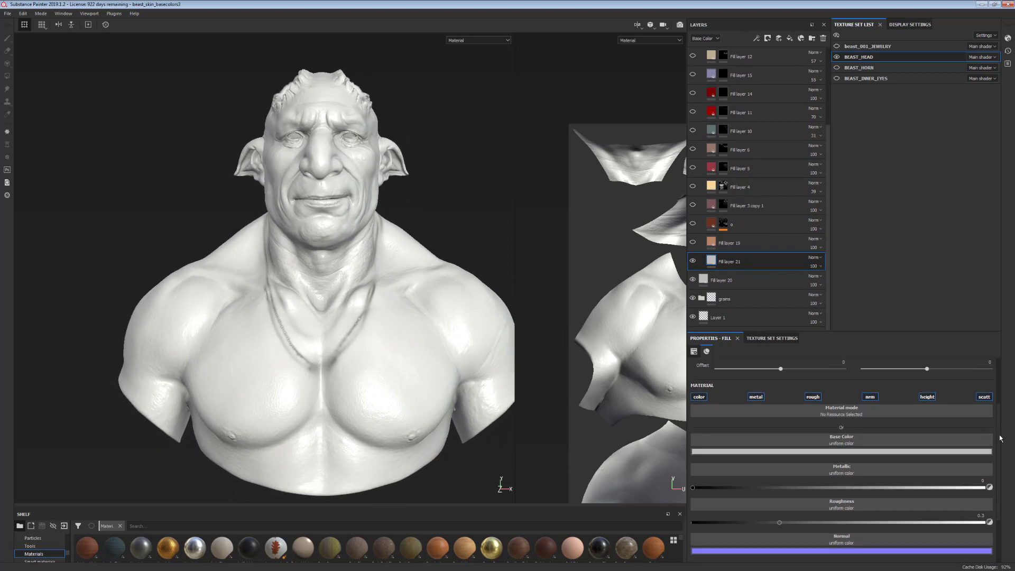
{"action": "scroll", "coordinate": [1002, 432], "scroll_direction": "down", "scroll_amount": 1}
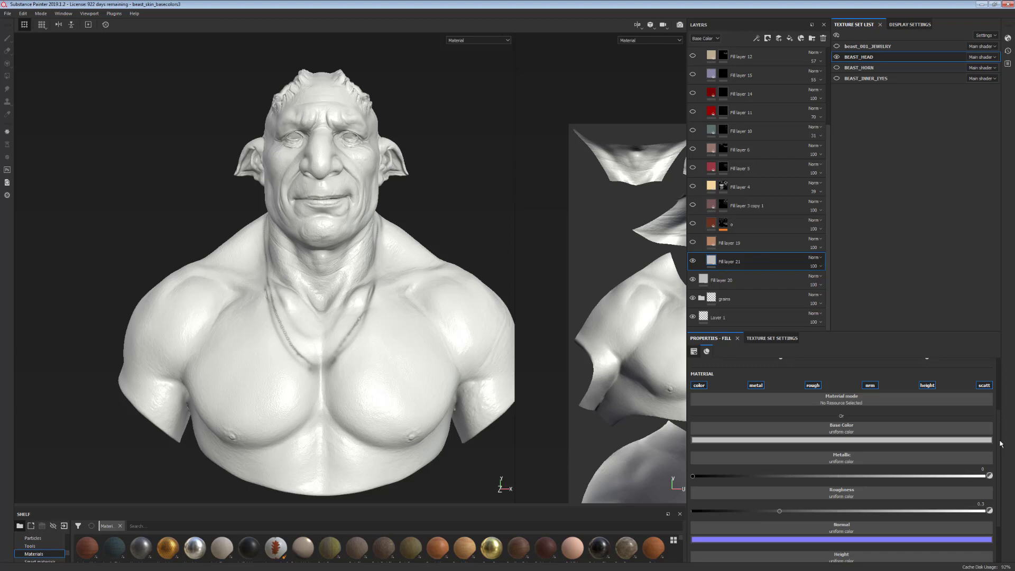
{"action": "left_click", "coordinate": [846, 439]}
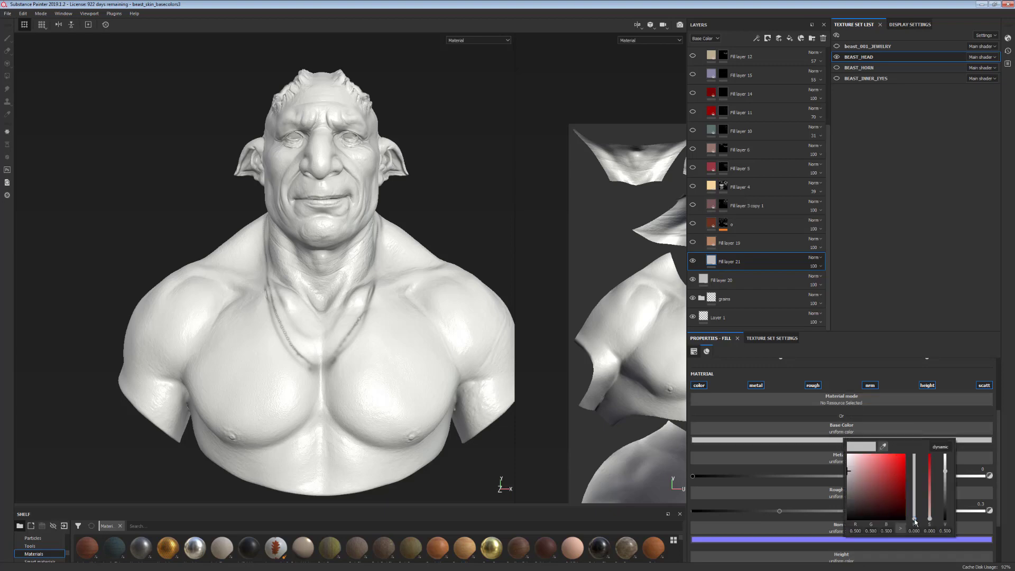
{"action": "left_click", "coordinate": [870, 478]}
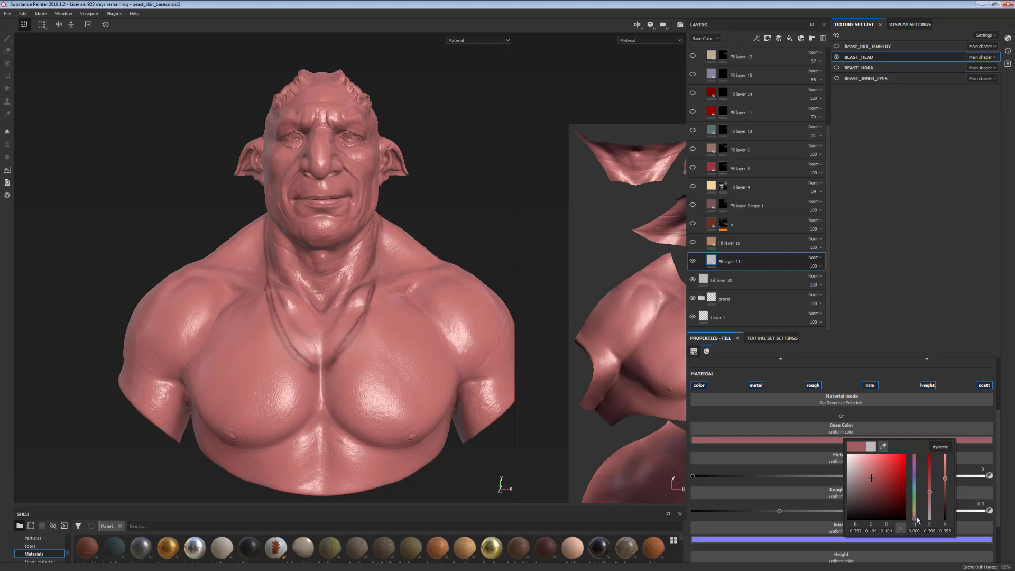
{"action": "left_click_drag", "start_coordinate": [917, 521], "coordinate": [917, 520]}
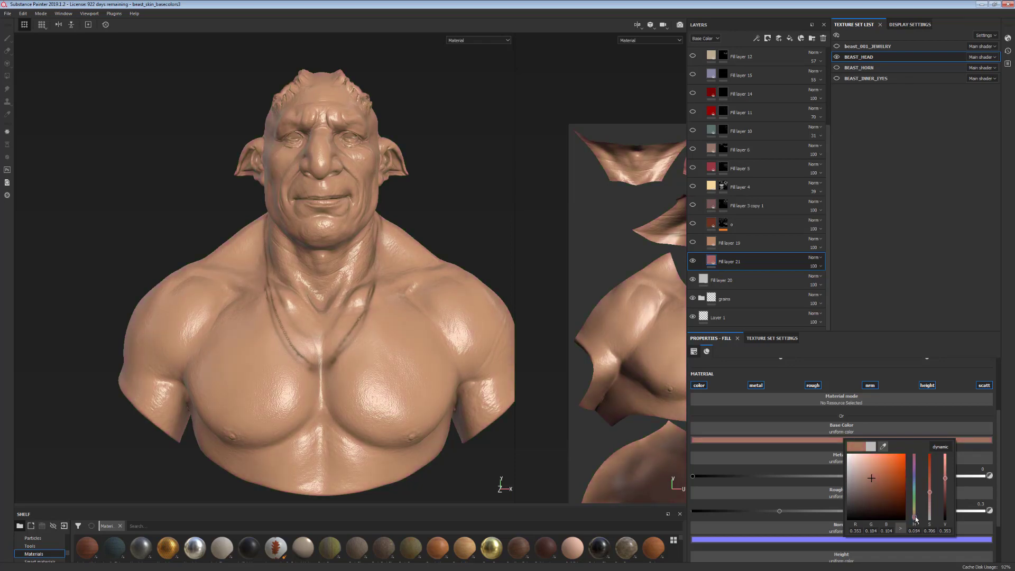
{"action": "left_click", "coordinate": [849, 441]}
{"action": "left_click_drag", "start_coordinate": [881, 481], "coordinate": [878, 477]}
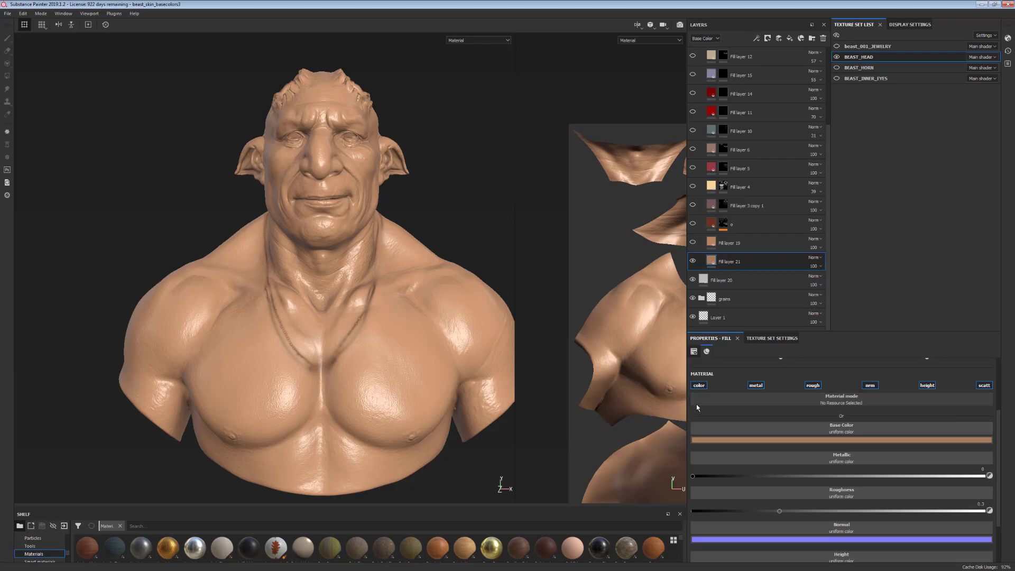
{"action": "left_click", "coordinate": [699, 386]}
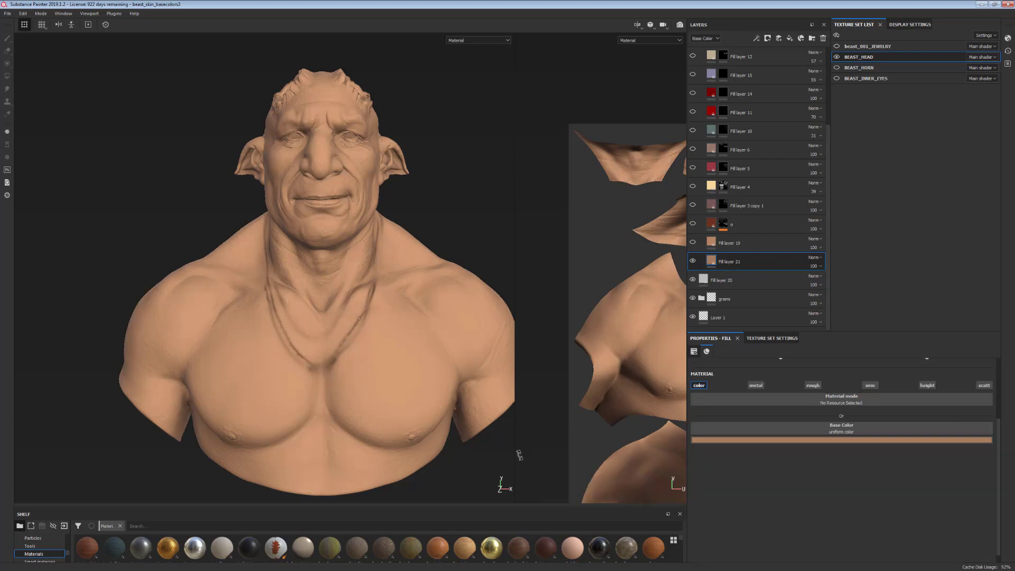
Examine the tan base color on the bust from varying distances
{"action": "middle_click_drag", "start_coordinate": [425, 436], "coordinate": [447, 458], "text": "alt"}
{"action": "right_click_drag", "start_coordinate": [446, 457], "coordinate": [430, 445], "text": "alt"}
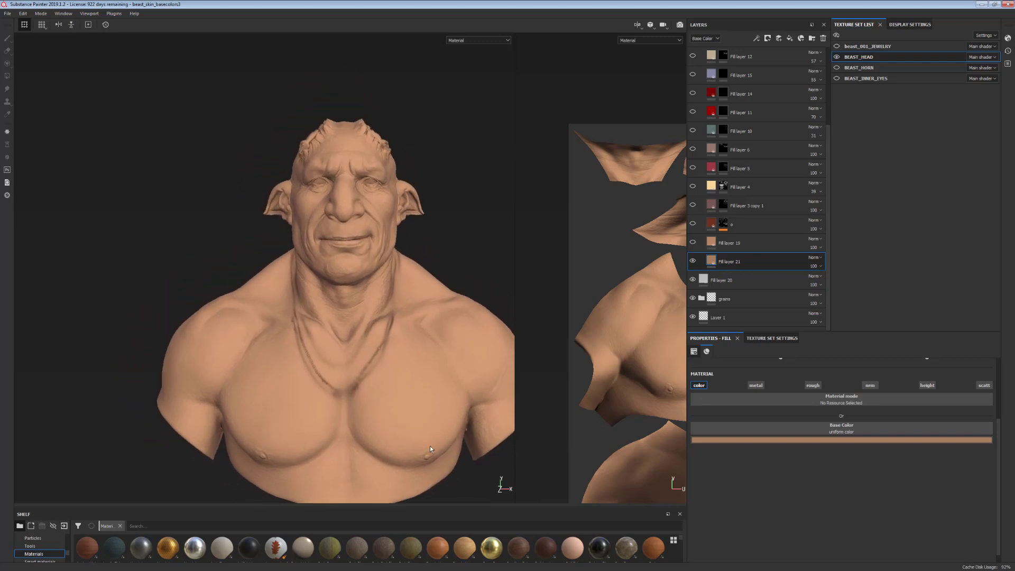
{"action": "middle_click_drag", "start_coordinate": [429, 441], "coordinate": [406, 419], "text": "alt"}
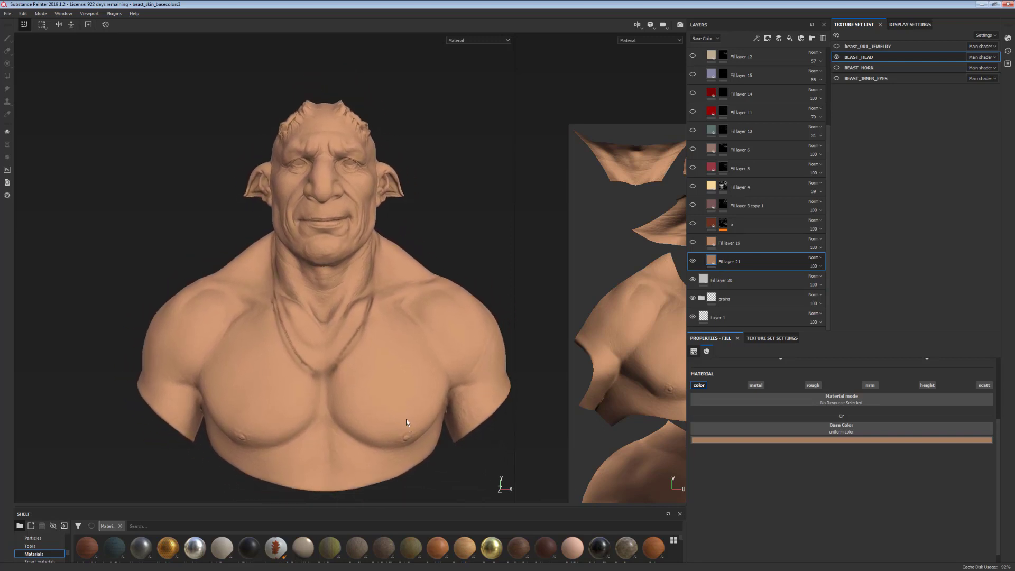
{"action": "middle_click_drag", "start_coordinate": [409, 333], "coordinate": [410, 340], "text": "alt"}
{"action": "right_click_drag", "start_coordinate": [411, 340], "coordinate": [412, 374], "text": "alt"}
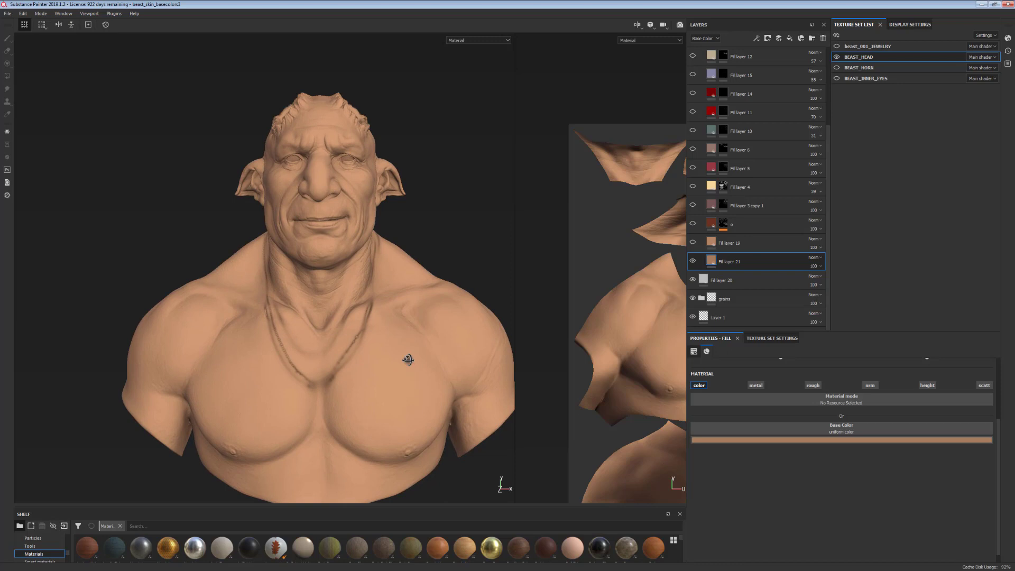
{"action": "middle_click_drag", "start_coordinate": [408, 359], "coordinate": [418, 374], "text": "alt"}
{"action": "right_click_drag", "start_coordinate": [418, 357], "coordinate": [417, 380], "text": "alt"}
{"action": "middle_click_drag", "start_coordinate": [416, 380], "coordinate": [418, 374], "text": "alt"}
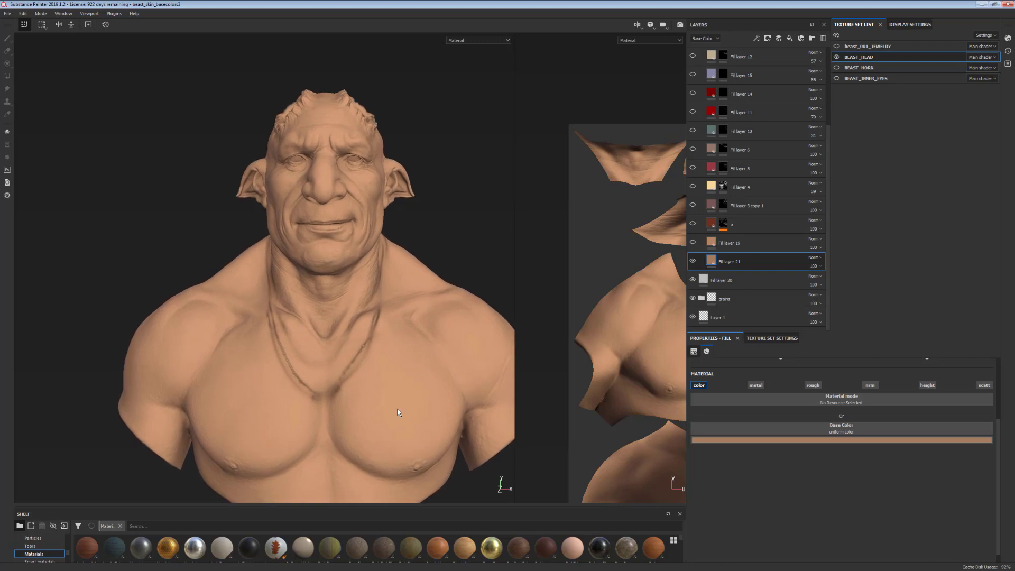
{"action": "middle_click_drag", "start_coordinate": [393, 411], "coordinate": [389, 389], "text": "alt"}
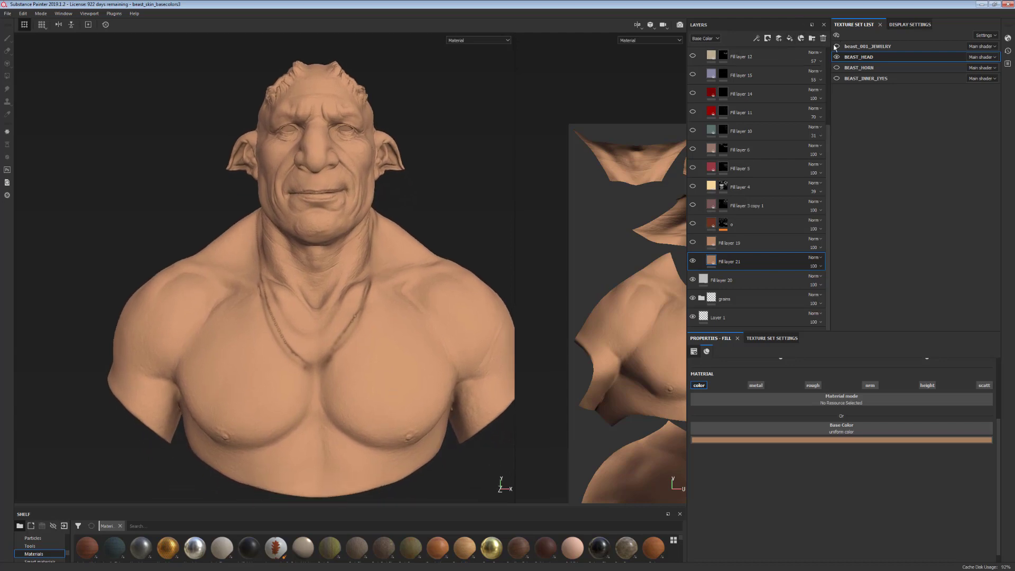
Duplicate Fill layer 21 and change the copy's base color to a darker, more saturated brown
{"action": "right_click", "coordinate": [755, 262]}
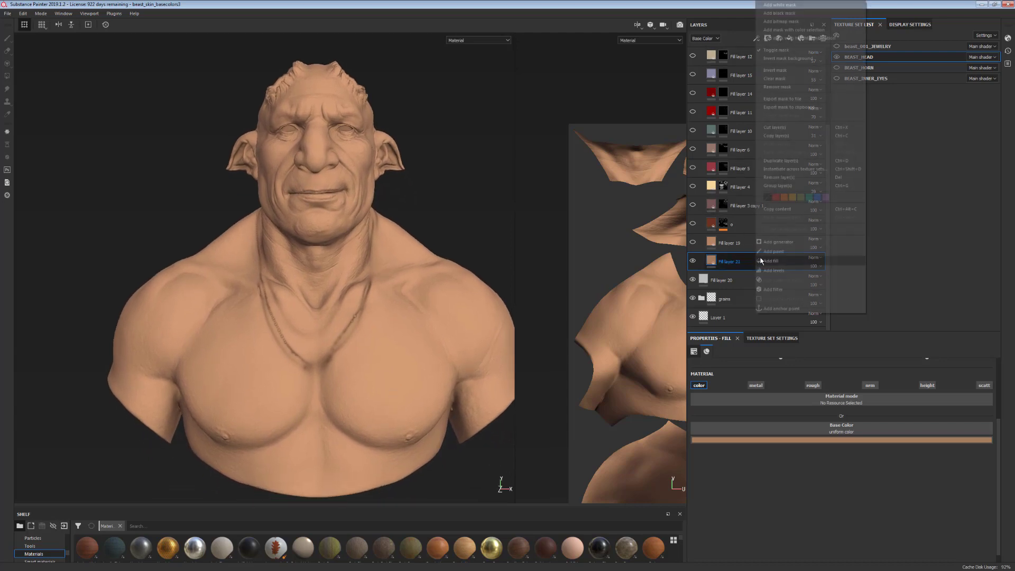
{"action": "left_click", "coordinate": [797, 161]}
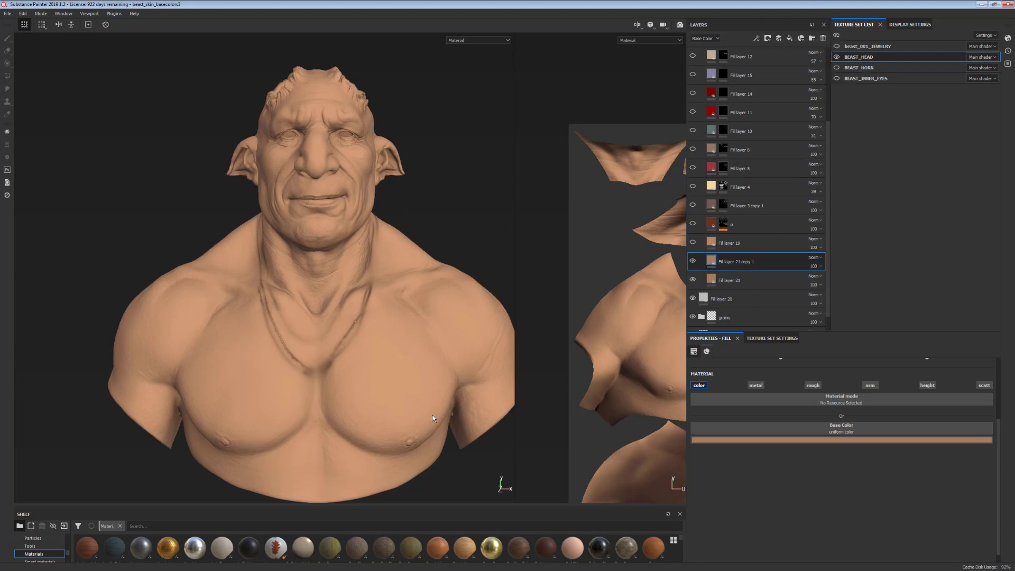
{"action": "left_click", "coordinate": [841, 440]}
{"action": "left_click", "coordinate": [863, 480]}
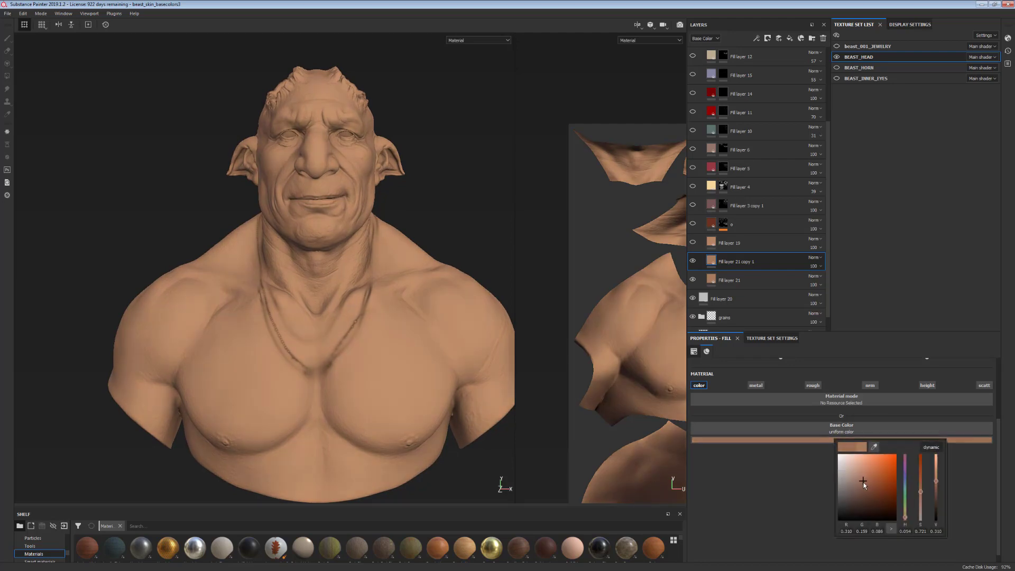
{"action": "left_click_drag", "start_coordinate": [864, 482], "coordinate": [871, 492]}
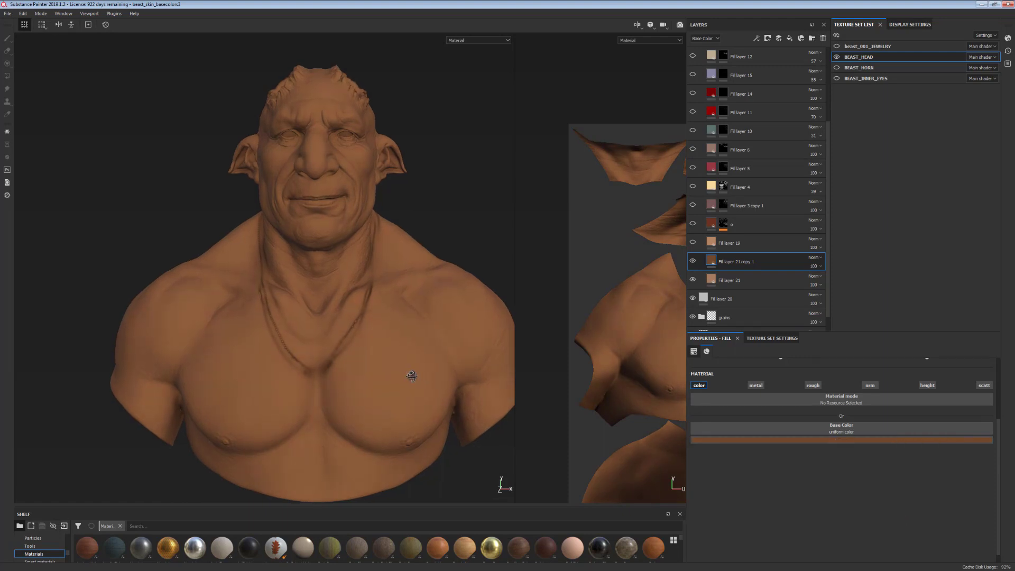
Mask the dark brown fill layer copy with a bitmap mask that uses the first ambient occlusion texture
{"action": "left_click_drag", "start_coordinate": [411, 376], "coordinate": [414, 376], "text": "alt"}
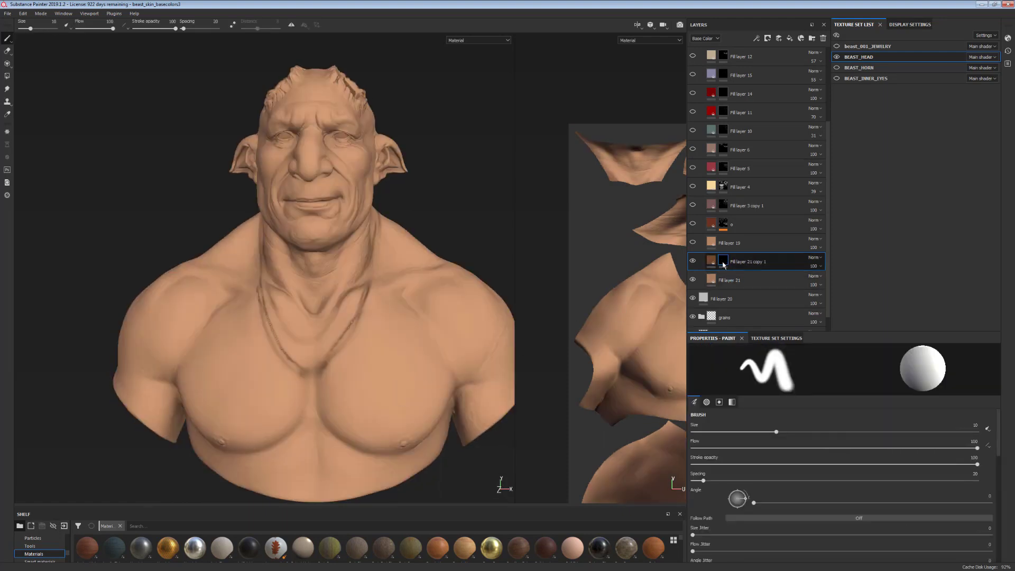
{"action": "right_click", "coordinate": [722, 262]}
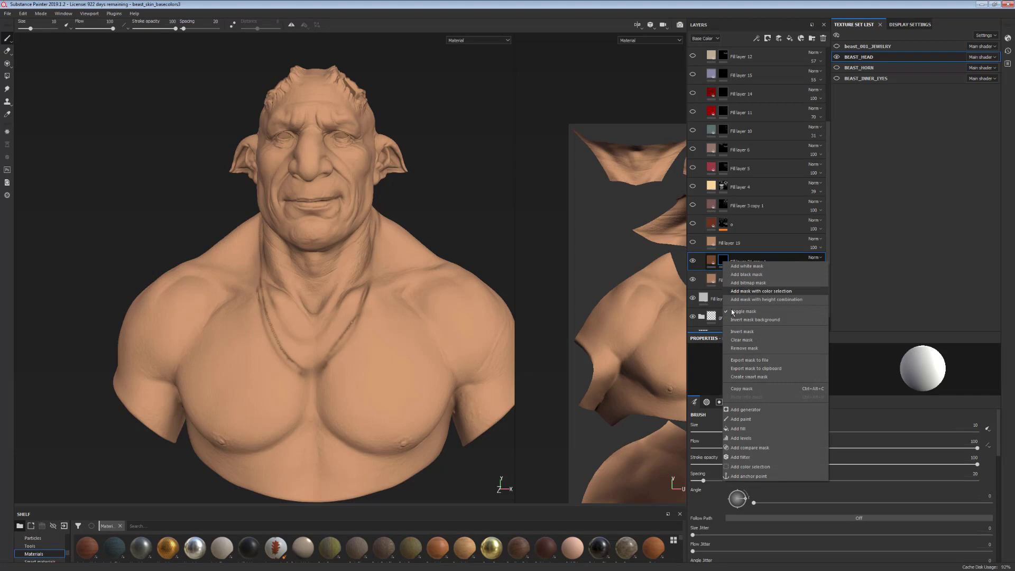
{"action": "left_click", "coordinate": [749, 283]}
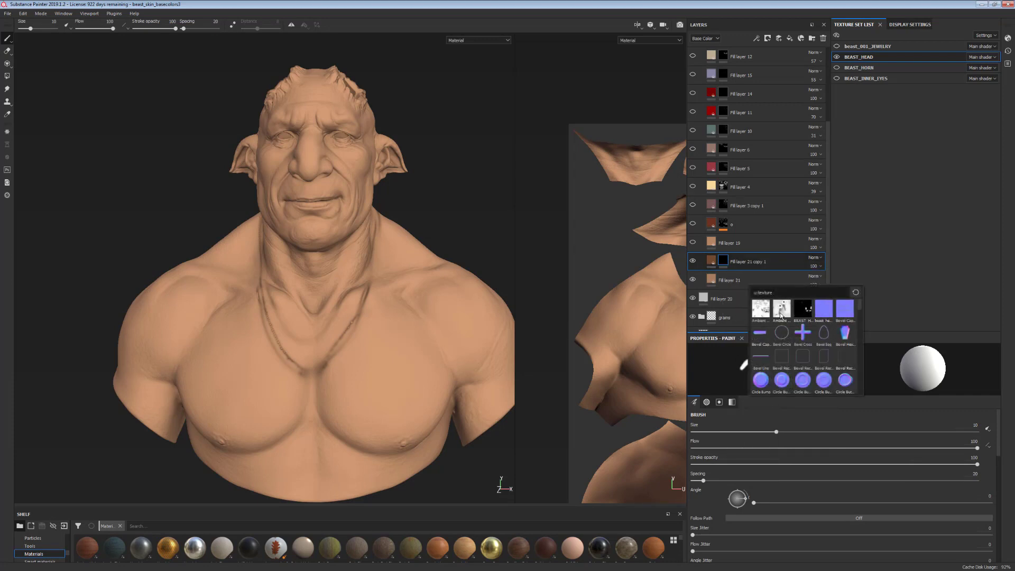
{"action": "left_click", "coordinate": [761, 312]}
{"action": "left_click_drag", "start_coordinate": [468, 434], "coordinate": [471, 435], "text": "alt"}
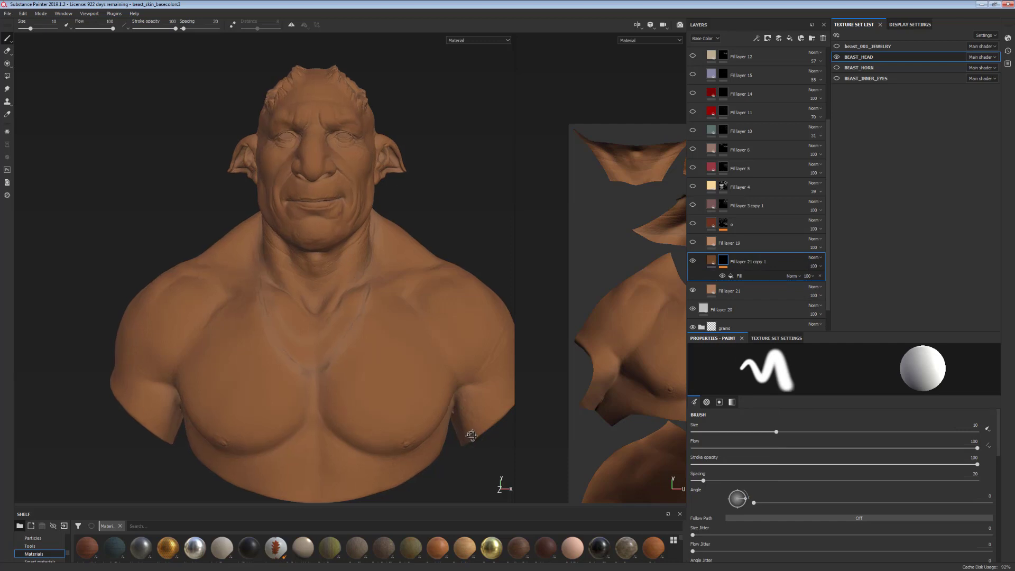
Add a Levels effect to the mask of the dark brown fill layer copy and invert it
{"action": "middle_click_drag", "start_coordinate": [448, 446], "coordinate": [452, 438], "text": "alt"}
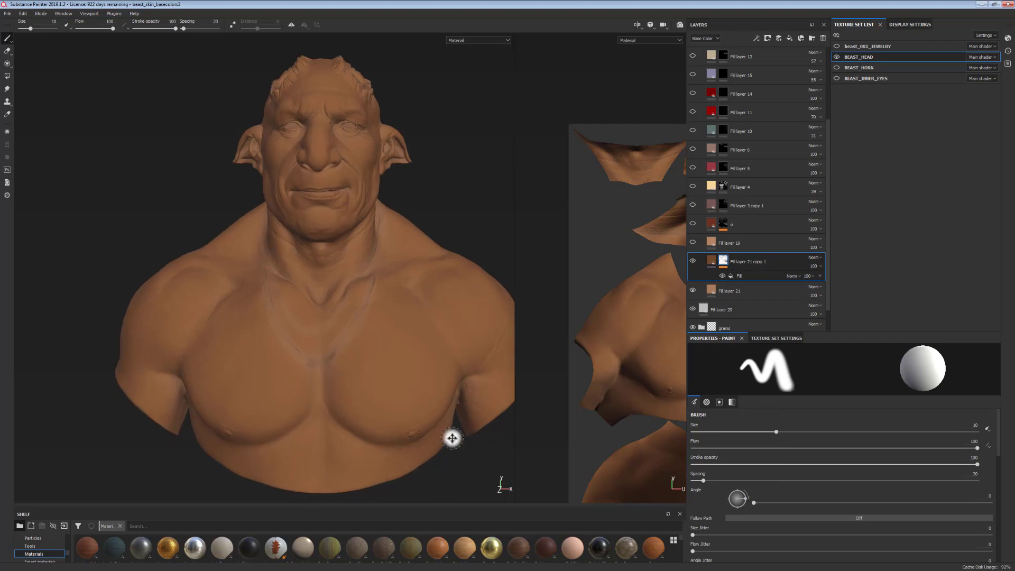
{"action": "middle_click_drag", "start_coordinate": [392, 381], "coordinate": [389, 392], "text": "alt"}
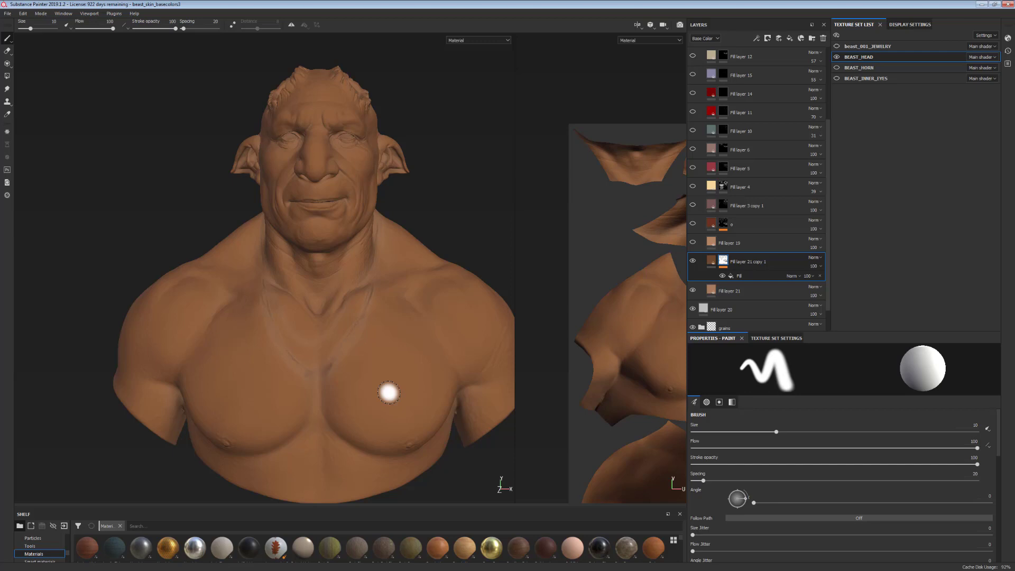
{"action": "right_click", "coordinate": [724, 261]}
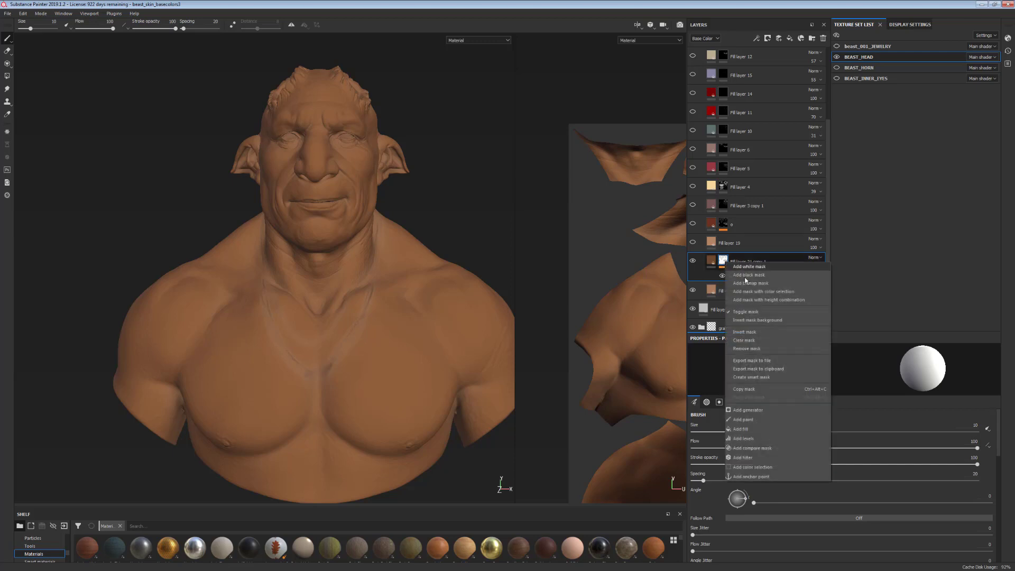
{"action": "left_click", "coordinate": [754, 440]}
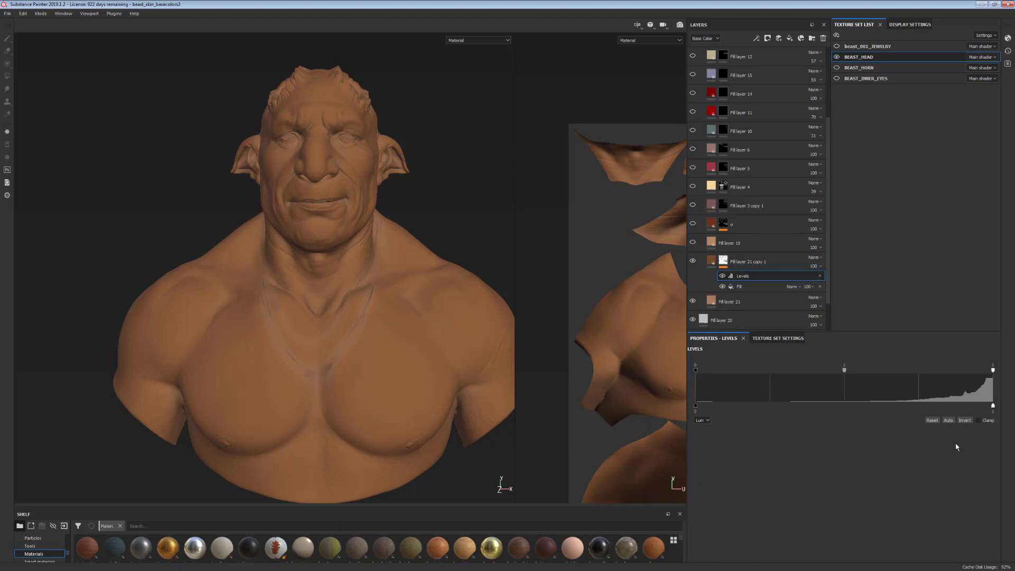
{"action": "left_click", "coordinate": [965, 420]}
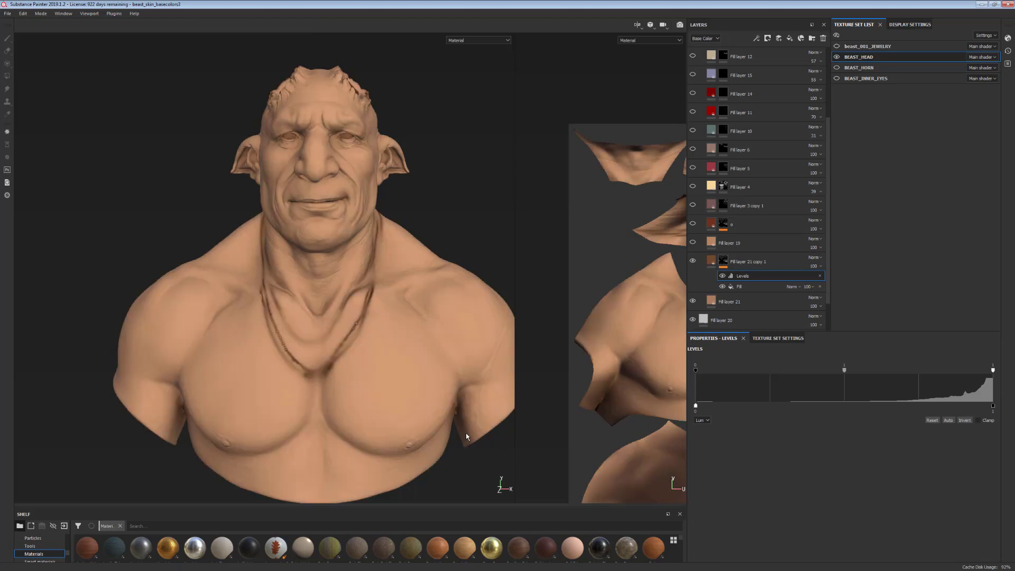
Adjust the Levels midtone to about 1.88, checking the brown cavity shading on the bust
{"action": "left_click_drag", "start_coordinate": [466, 433], "coordinate": [446, 452], "text": "alt"}
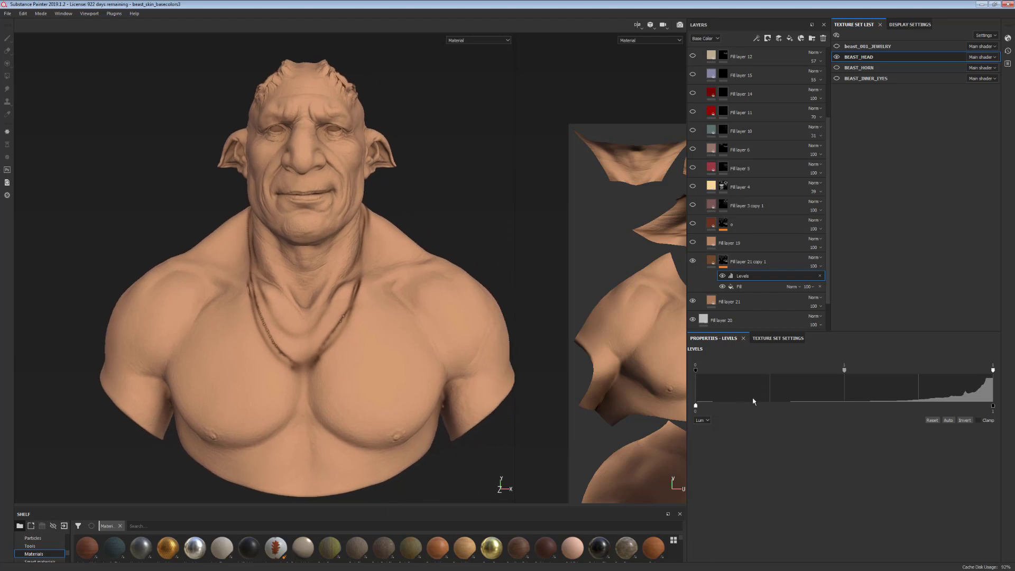
{"action": "mouse_move", "coordinate": [845, 372]}
{"action": "left_mouse_down"}
{"action": "mouse_move", "coordinate": [922, 372]}
{"action": "mouse_move", "coordinate": [841, 371]}
{"action": "mouse_move", "coordinate": [859, 369]}
{"action": "left_mouse_up"}
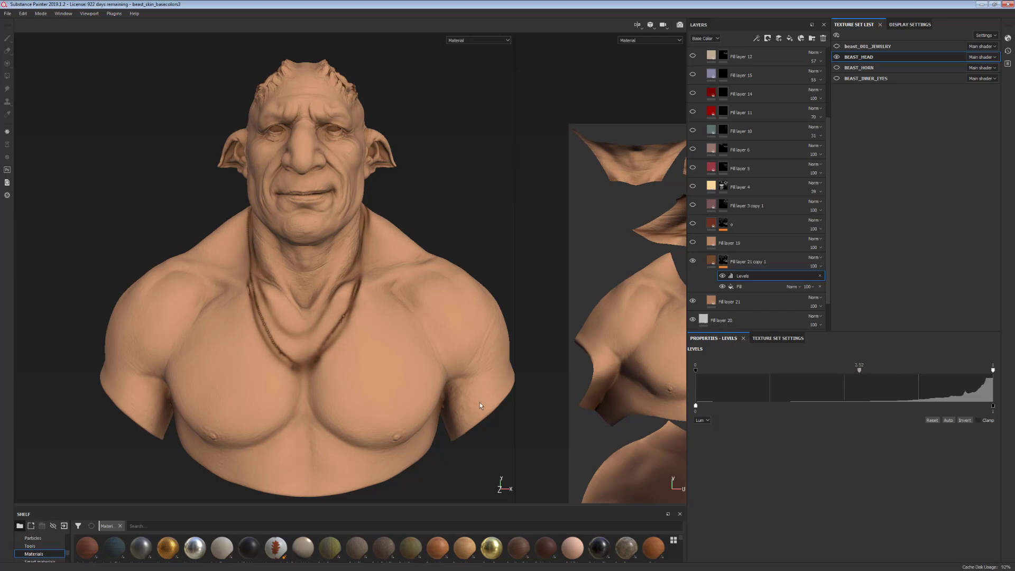
{"action": "mouse_move", "coordinate": [482, 406]}
{"action": "left_mouse_down", "text": "alt"}
{"action": "mouse_move", "coordinate": [381, 410]}
{"action": "mouse_move", "coordinate": [463, 406]}
{"action": "left_mouse_up", "text": "alt"}
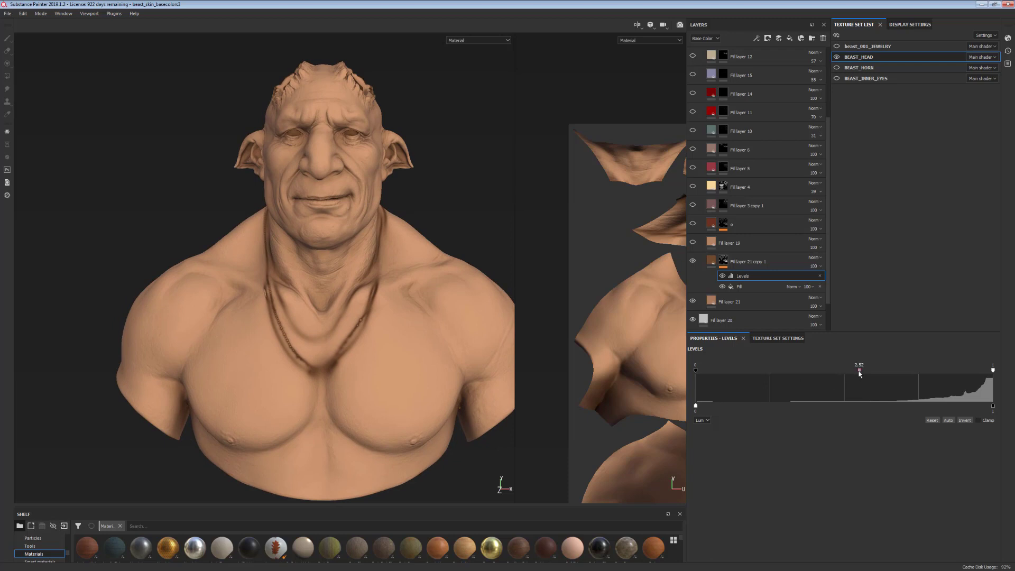
{"action": "left_click_drag", "start_coordinate": [858, 371], "coordinate": [853, 370]}
{"action": "right_click_drag", "start_coordinate": [415, 369], "coordinate": [436, 463], "text": "alt"}
{"action": "middle_click_drag", "start_coordinate": [437, 463], "coordinate": [441, 477], "text": "alt"}
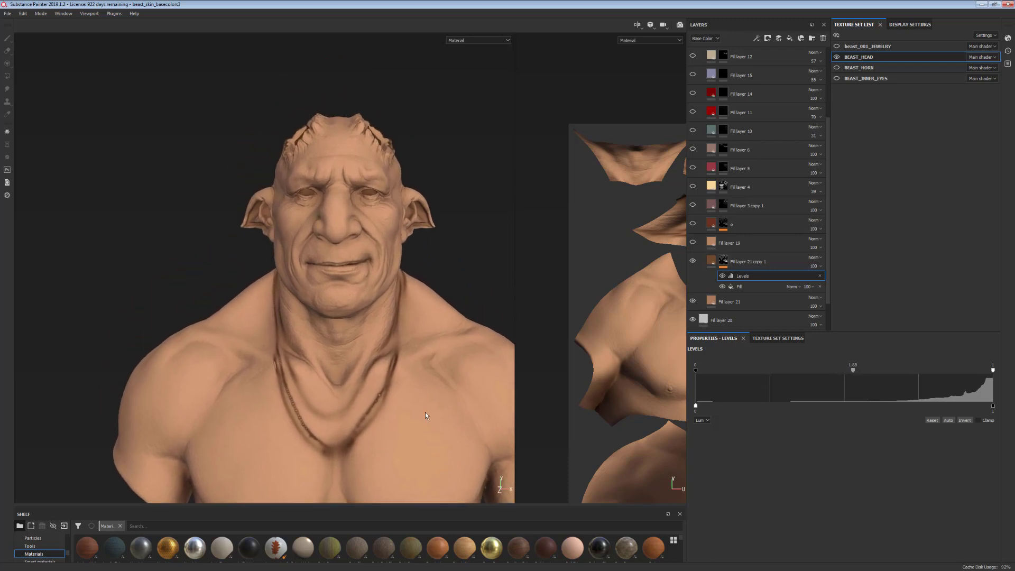
{"action": "middle_click_drag", "start_coordinate": [418, 437], "coordinate": [414, 415], "text": "alt"}
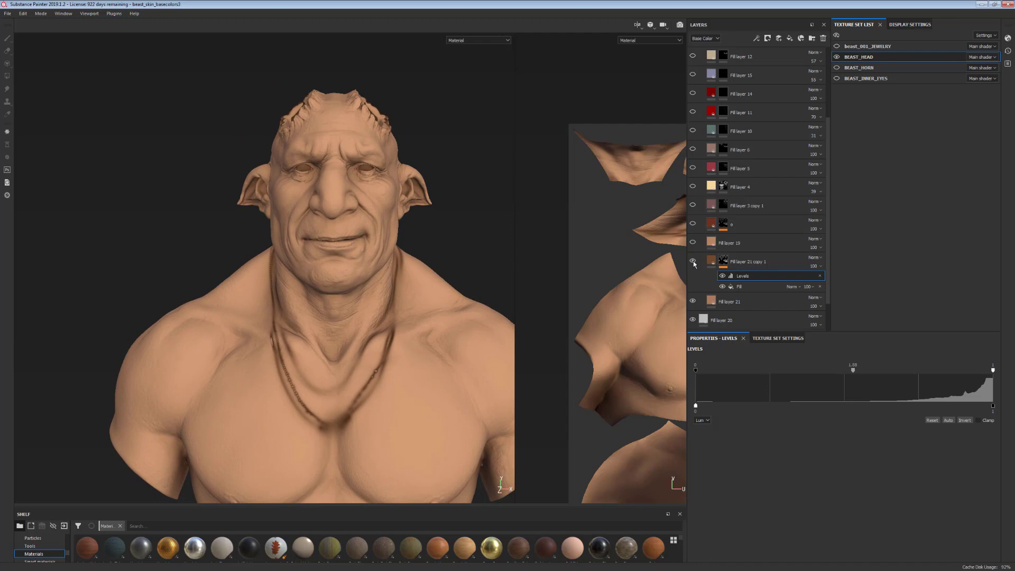
Add a fill layer above the dark brown copy, set its base color to deep red, and keep only its color channel active
{"action": "left_click", "coordinate": [764, 264]}
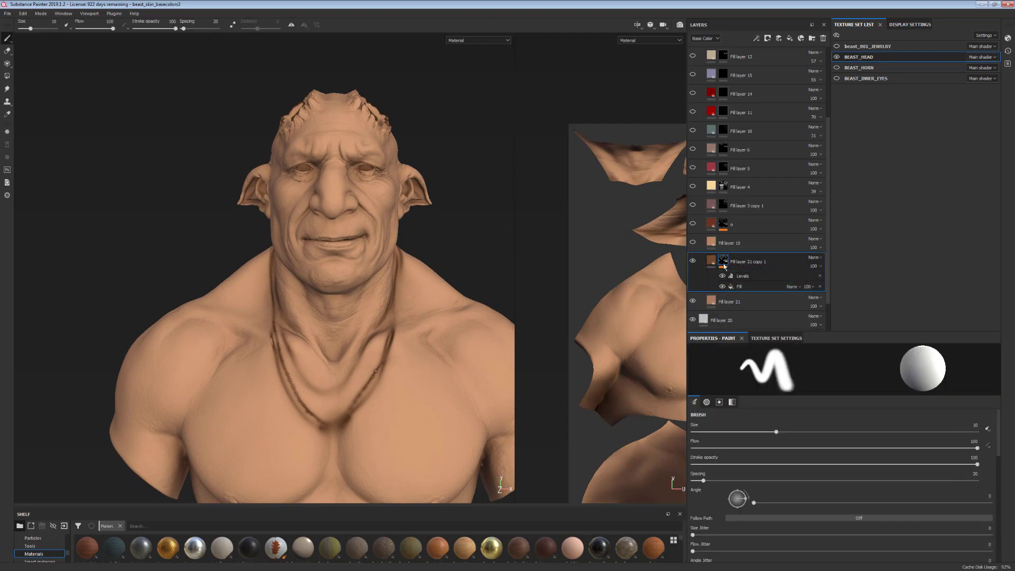
{"action": "left_click", "coordinate": [790, 38]}
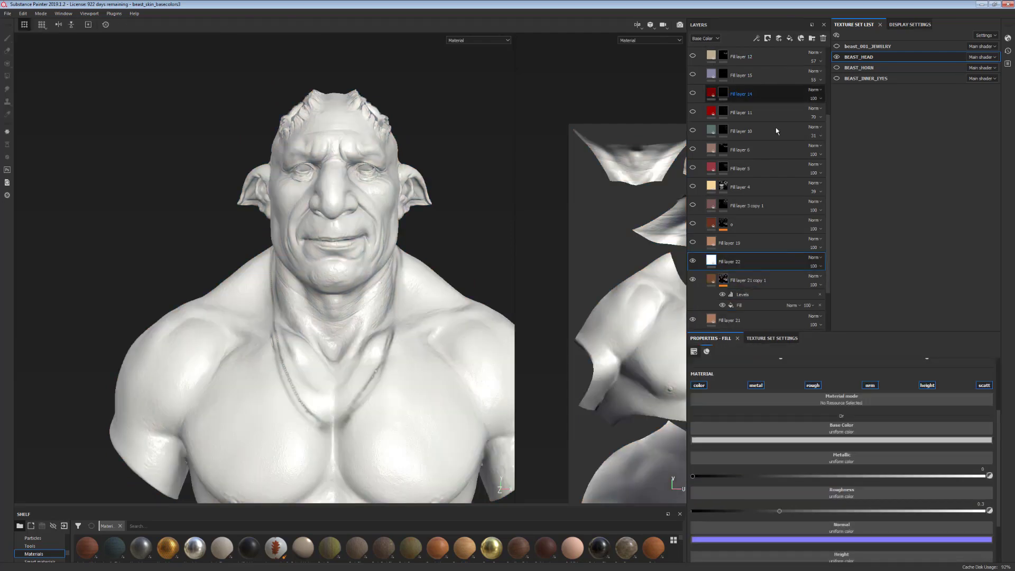
{"action": "left_click", "coordinate": [845, 439]}
{"action": "left_click_drag", "start_coordinate": [902, 489], "coordinate": [898, 492]}
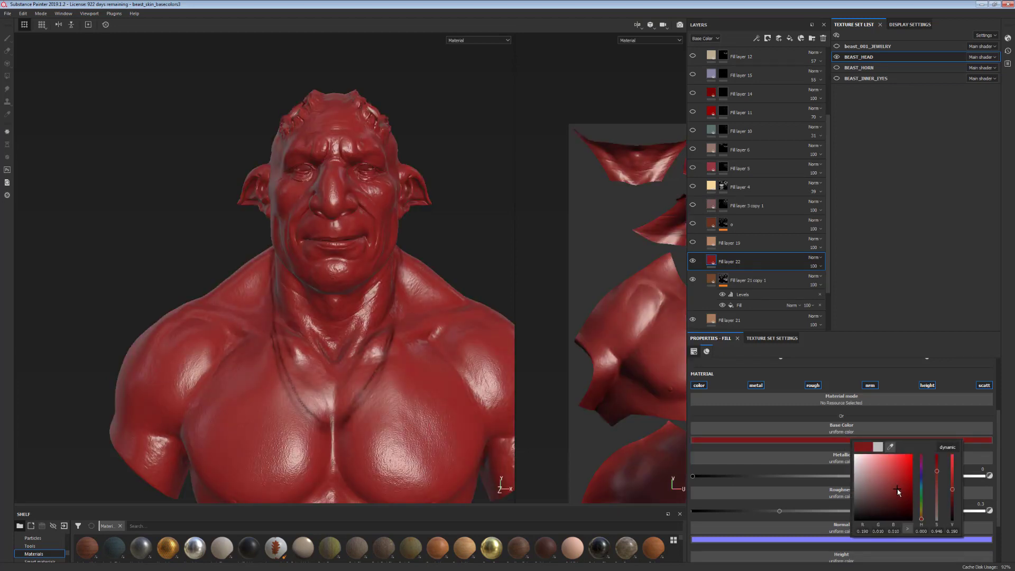
{"action": "left_click", "coordinate": [898, 487]}
{"action": "left_click", "coordinate": [699, 385]}
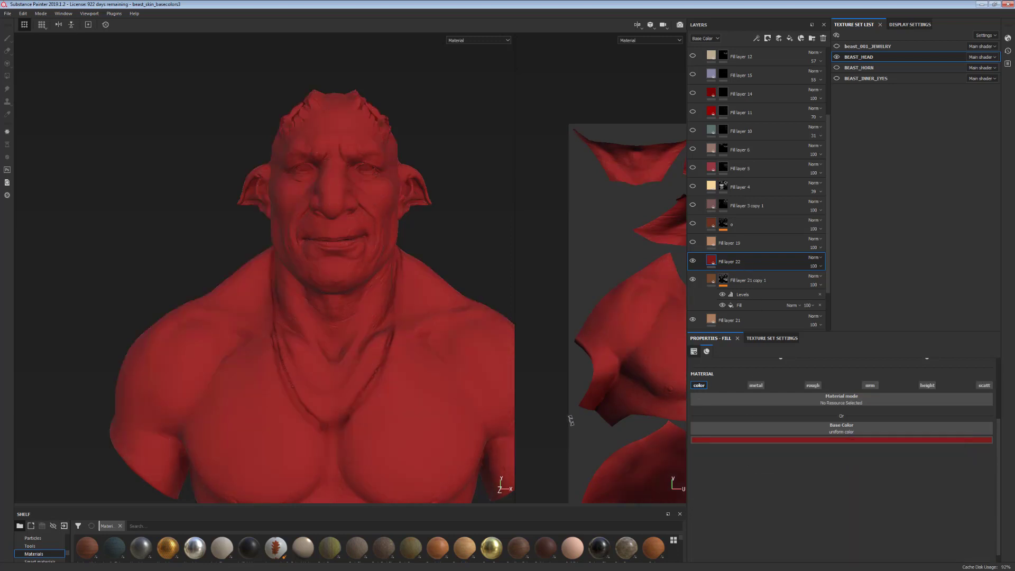
Add a black mask to the red fill layer and choose the Dirt 1 brush for painting it
{"action": "right_click", "coordinate": [735, 264]}
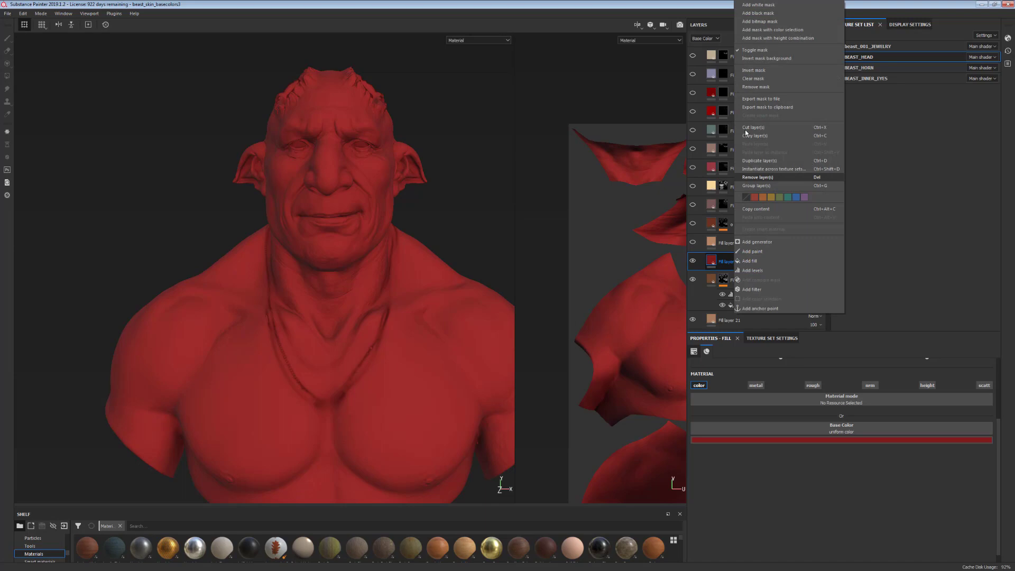
{"action": "left_click", "coordinate": [758, 14]}
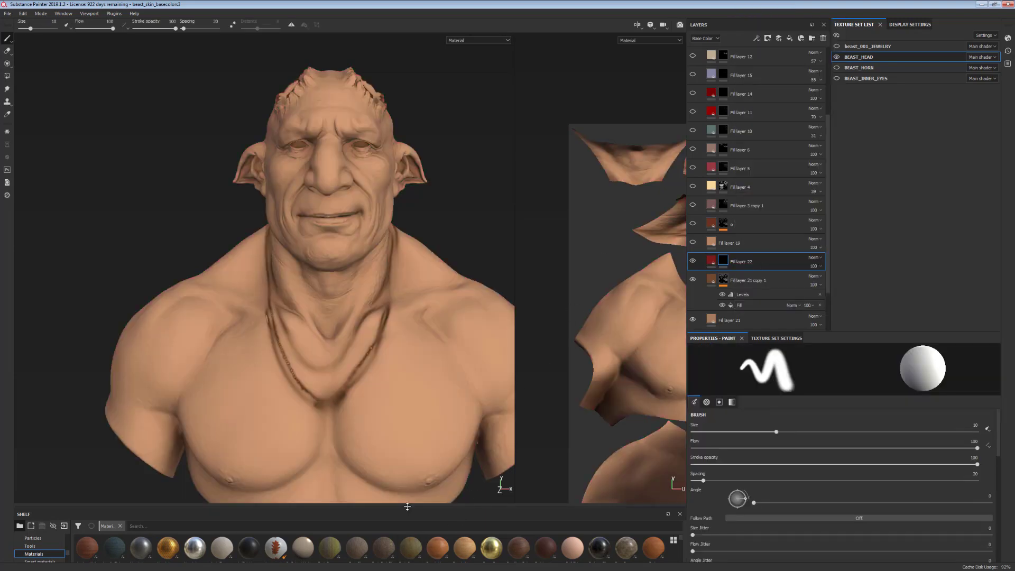
{"action": "left_click_drag", "start_coordinate": [407, 506], "coordinate": [426, 276]}
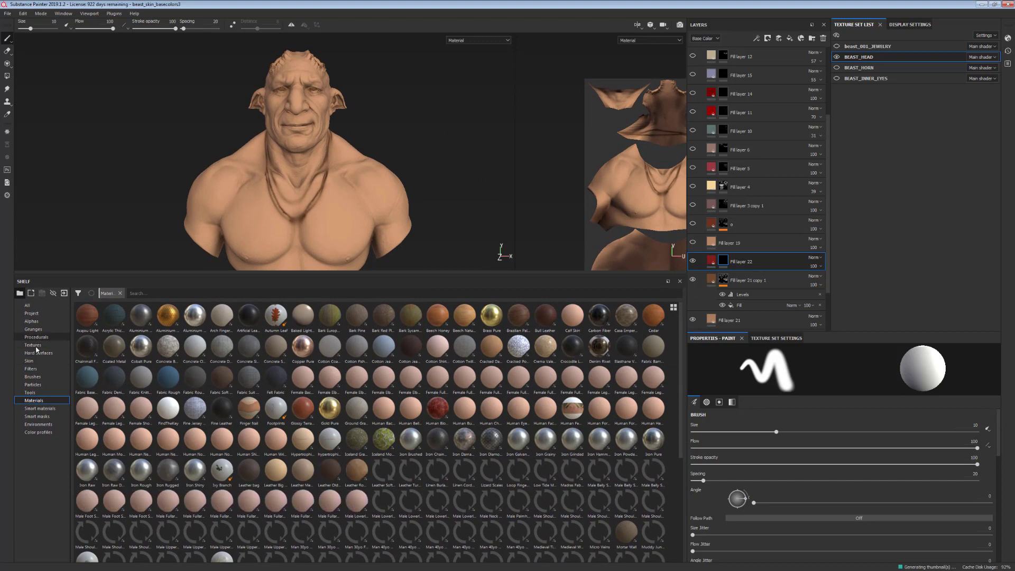
{"action": "left_click", "coordinate": [33, 376]}
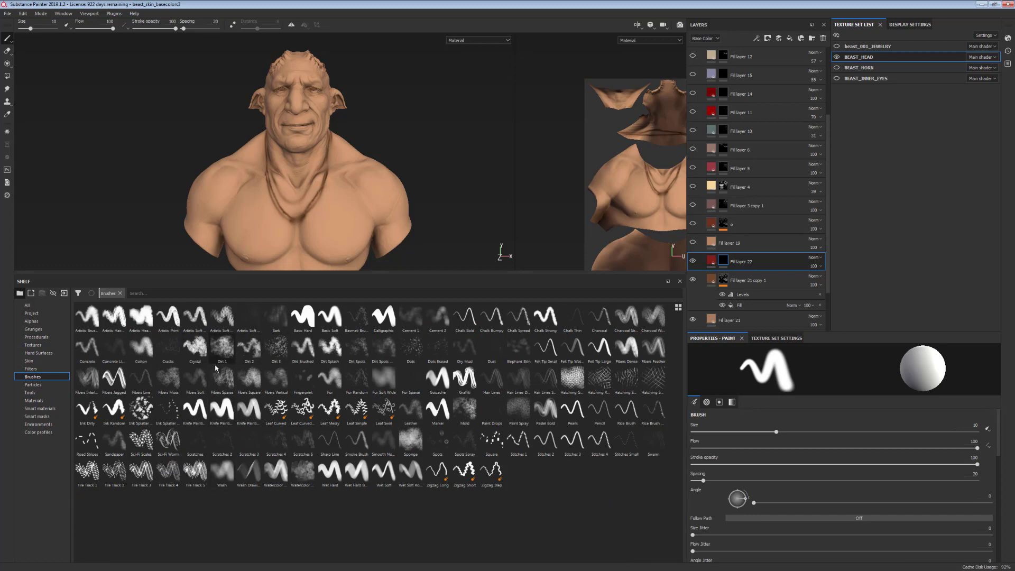
{"action": "left_click", "coordinate": [225, 346]}
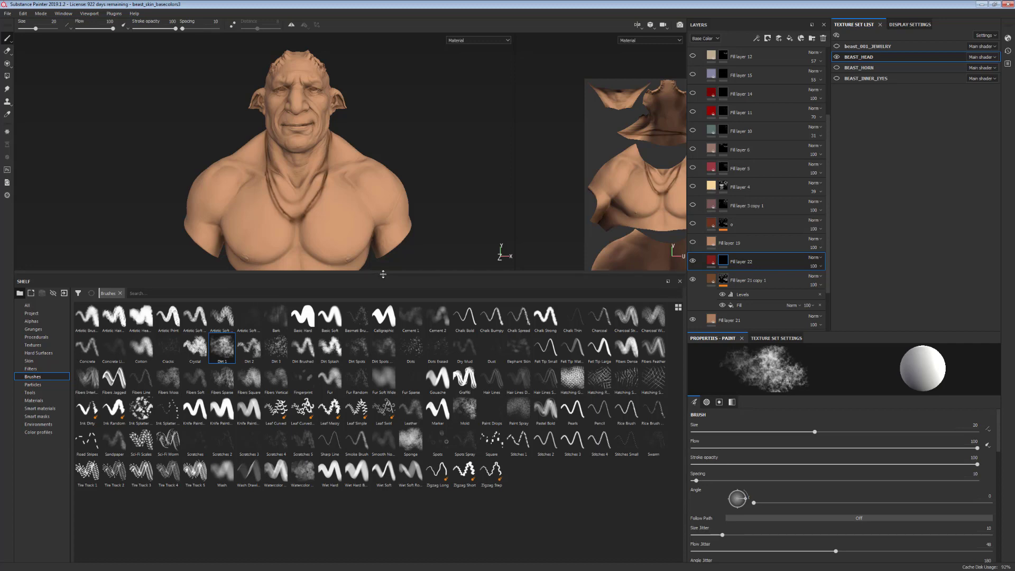
{"action": "left_click_drag", "start_coordinate": [384, 274], "coordinate": [384, 507]}
{"action": "mouse_move", "coordinate": [408, 420]}
{"action": "left_mouse_down"}
{"action": "mouse_move", "coordinate": [423, 418]}
{"action": "mouse_move", "coordinate": [442, 450]}
{"action": "left_mouse_up"}
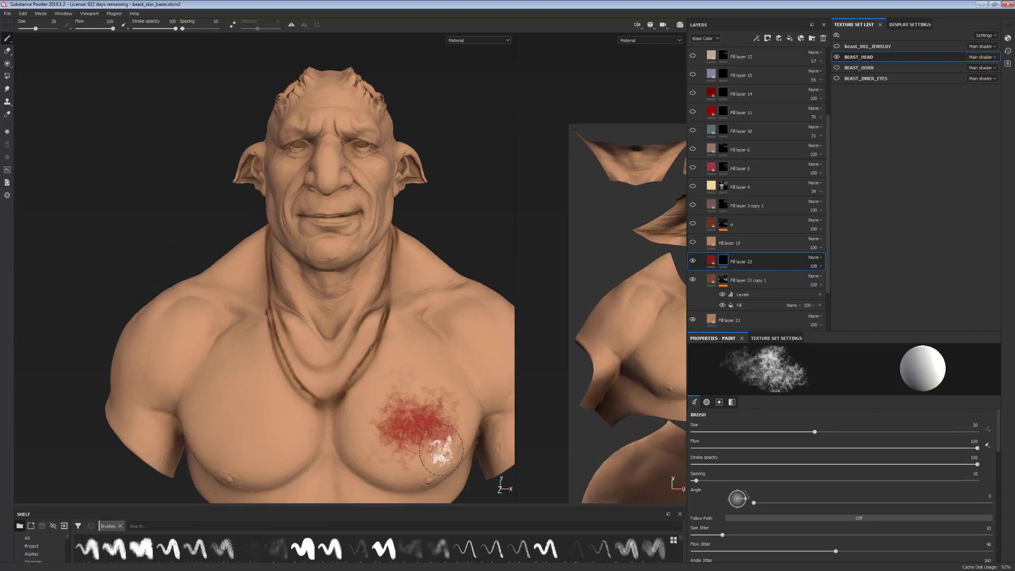
{"action": "scroll", "coordinate": [441, 450], "scroll_direction": "down", "scroll_amount": 5}
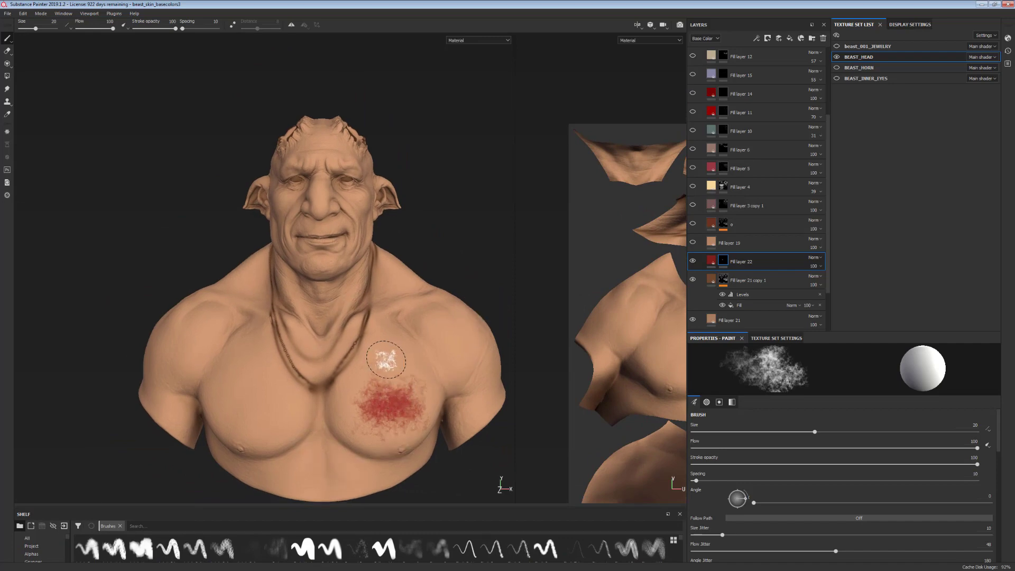
{"action": "key", "text": "ctrl+z"}
Turn on symmetry for mask painting and set the brush's flow to 33 and stroke opacity to 48
{"action": "middle_click_drag", "start_coordinate": [408, 396], "coordinate": [400, 375], "text": "alt"}
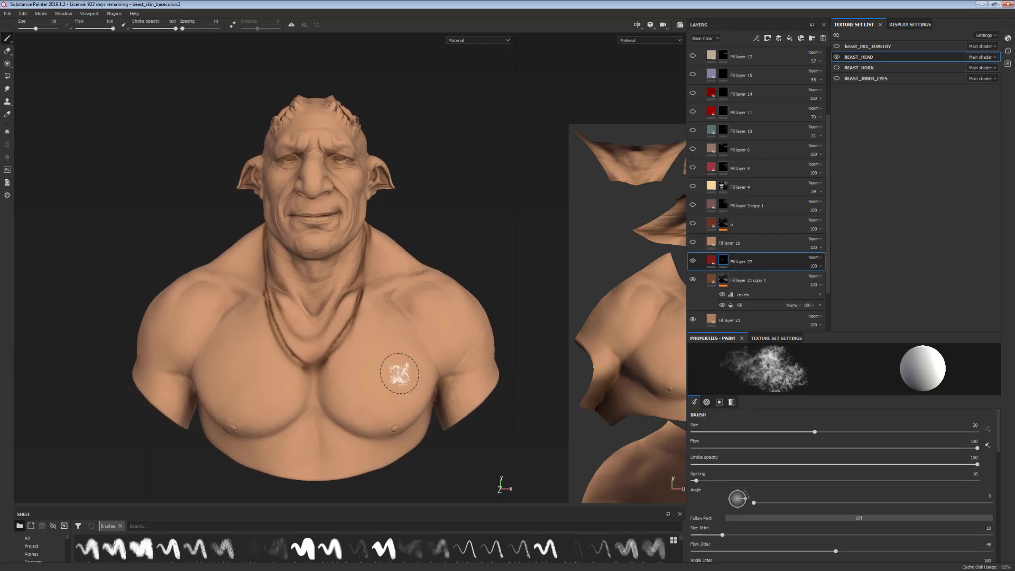
{"action": "left_click", "coordinate": [292, 26]}
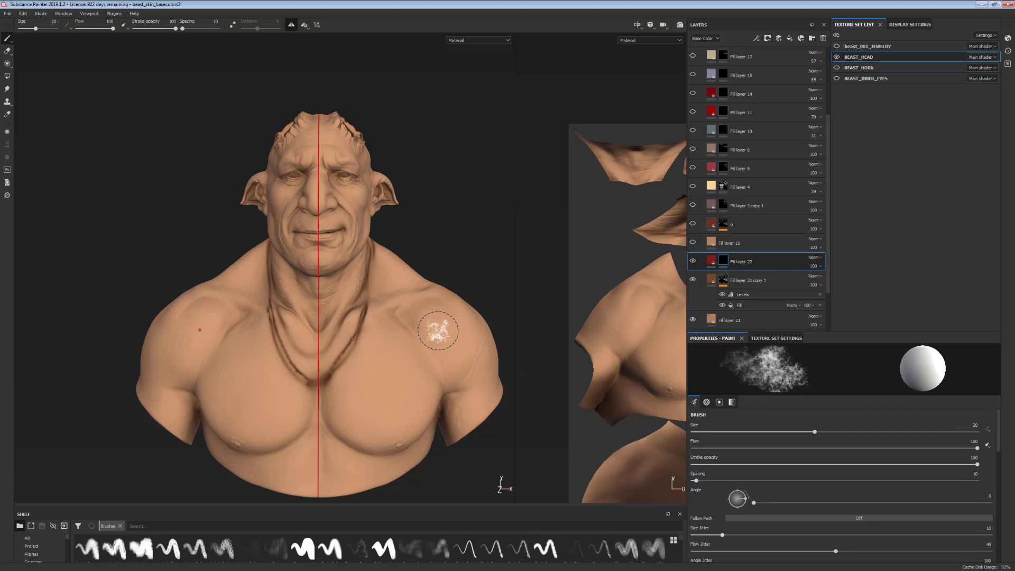
{"action": "middle_click_drag", "start_coordinate": [395, 263], "coordinate": [401, 267], "text": "alt"}
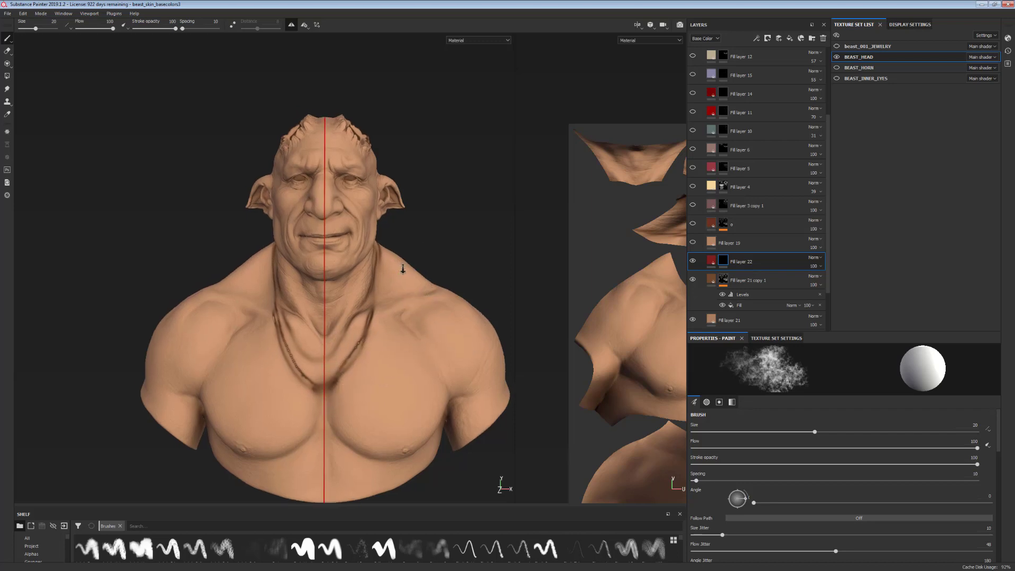
{"action": "right_click_drag", "start_coordinate": [401, 268], "coordinate": [411, 323], "text": "alt"}
{"action": "middle_click_drag", "start_coordinate": [410, 334], "coordinate": [411, 329], "text": "alt"}
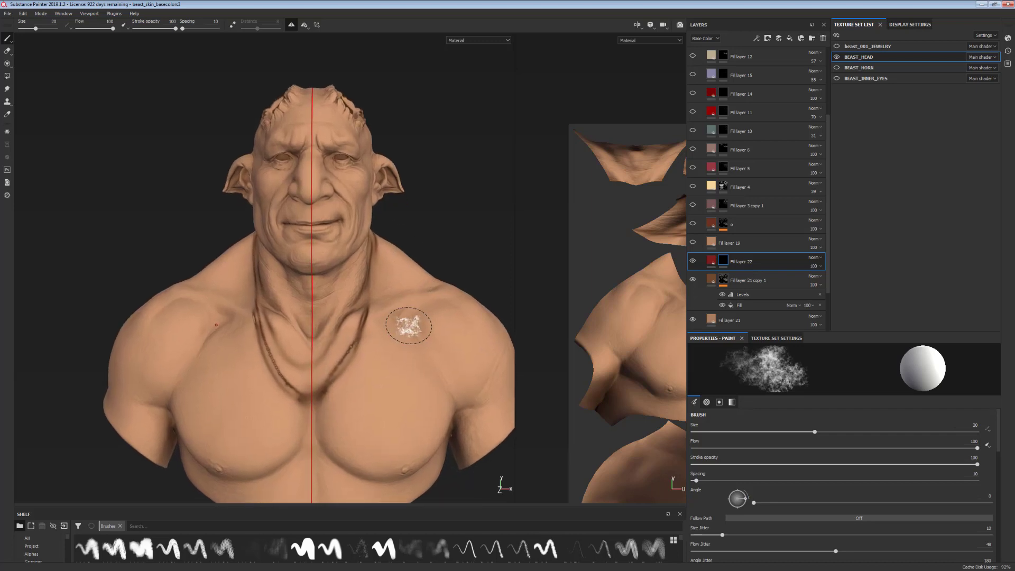
{"action": "middle_click_drag", "start_coordinate": [411, 377], "coordinate": [405, 376], "text": "alt"}
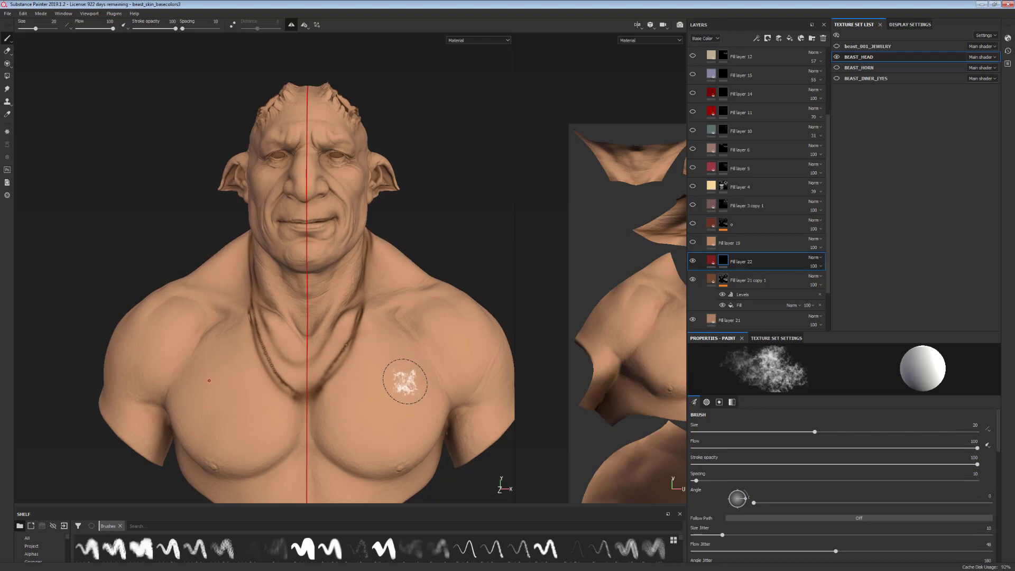
{"action": "left_click", "coordinate": [971, 448]}
{"action": "mouse_move", "coordinate": [971, 449]}
{"action": "left_mouse_down"}
{"action": "mouse_move", "coordinate": [785, 449]}
{"action": "mouse_move", "coordinate": [898, 464]}
{"action": "mouse_move", "coordinate": [795, 463]}
{"action": "left_mouse_up"}
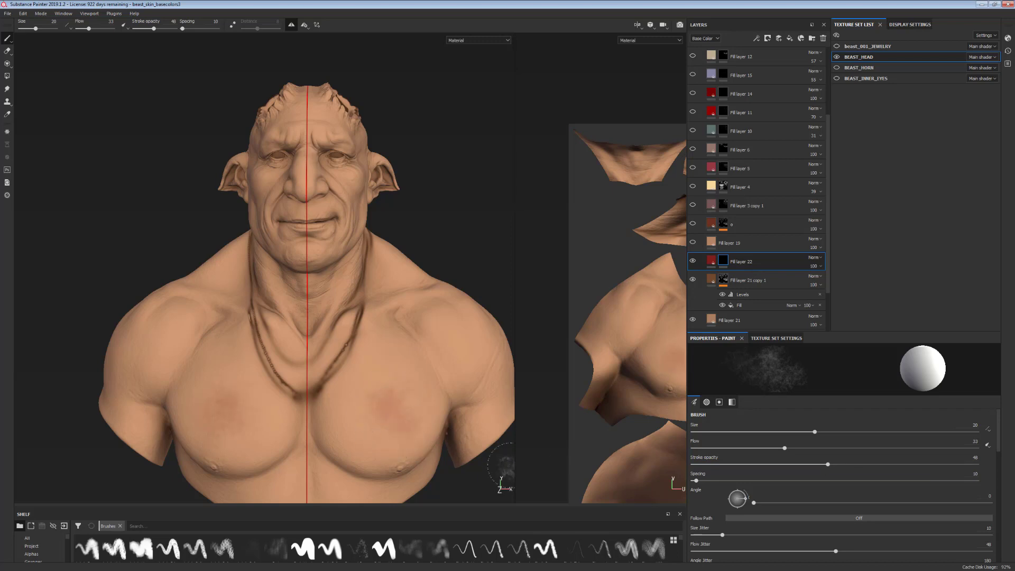
Set the brush's stroke opacity to 69 and paint soft red tones over both ears in the red layer's mask
{"action": "middle_click_drag", "start_coordinate": [430, 416], "coordinate": [430, 401], "text": "alt"}
{"action": "mouse_move", "coordinate": [374, 263]}
{"action": "middle_mouse_down", "text": "alt"}
{"action": "mouse_move", "coordinate": [417, 358]}
{"action": "mouse_move", "coordinate": [404, 415]}
{"action": "middle_mouse_up", "text": "alt"}
{"action": "right_click_drag", "start_coordinate": [404, 415], "coordinate": [481, 482], "text": "alt"}
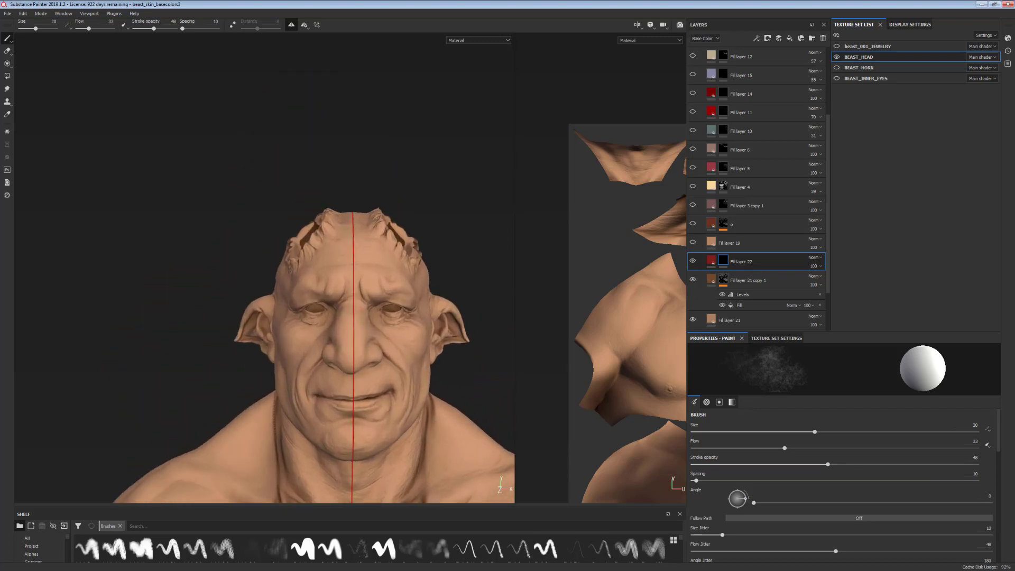
{"action": "middle_click_drag", "start_coordinate": [481, 482], "coordinate": [423, 465], "text": "alt"}
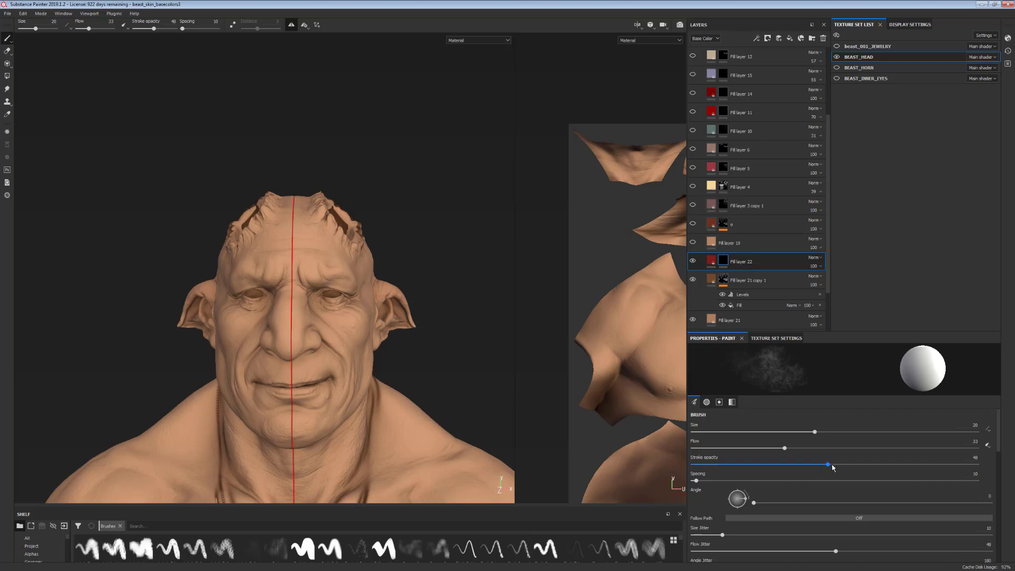
{"action": "left_click_drag", "start_coordinate": [828, 464], "coordinate": [888, 464]}
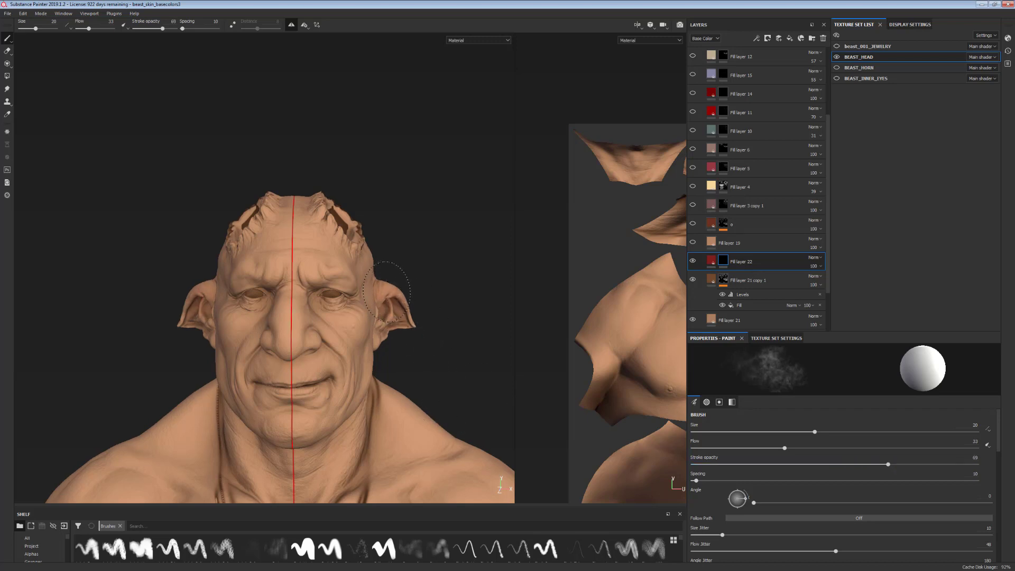
{"action": "middle_click_drag", "start_coordinate": [436, 351], "coordinate": [414, 275], "text": "alt"}
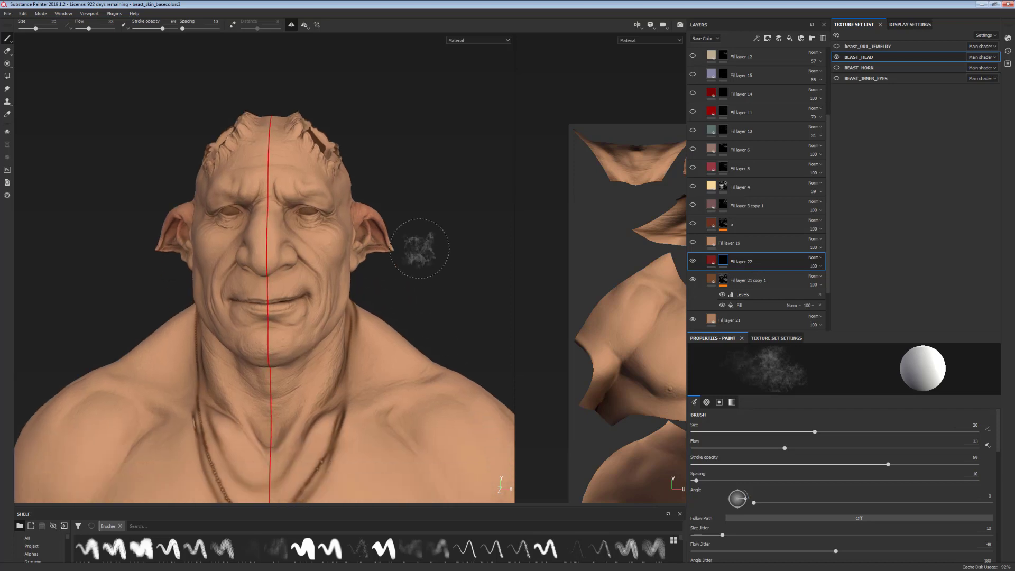
Reduce the brush size to 6.1 and paint red tones around the eyes and over the nose
{"action": "mouse_move", "coordinate": [434, 292]}
{"action": "left_mouse_down", "text": "alt"}
{"action": "mouse_move", "coordinate": [385, 289]}
{"action": "mouse_move", "coordinate": [486, 280]}
{"action": "mouse_move", "coordinate": [341, 267]}
{"action": "mouse_move", "coordinate": [304, 249]}
{"action": "mouse_move", "coordinate": [345, 220]}
{"action": "mouse_move", "coordinate": [333, 233]}
{"action": "left_mouse_up", "text": "alt"}
{"action": "key", "text": "x"}
{"action": "right_click_drag", "start_coordinate": [313, 230], "coordinate": [264, 231], "text": "ctrl"}
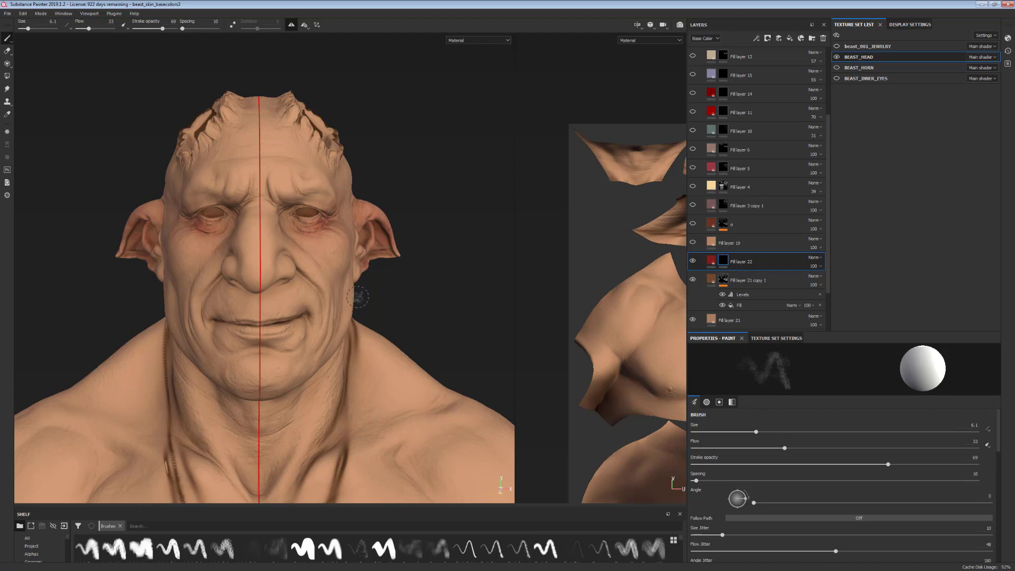
{"action": "right_click_drag", "start_coordinate": [357, 297], "coordinate": [374, 281], "text": "alt"}
{"action": "key", "text": "x"}
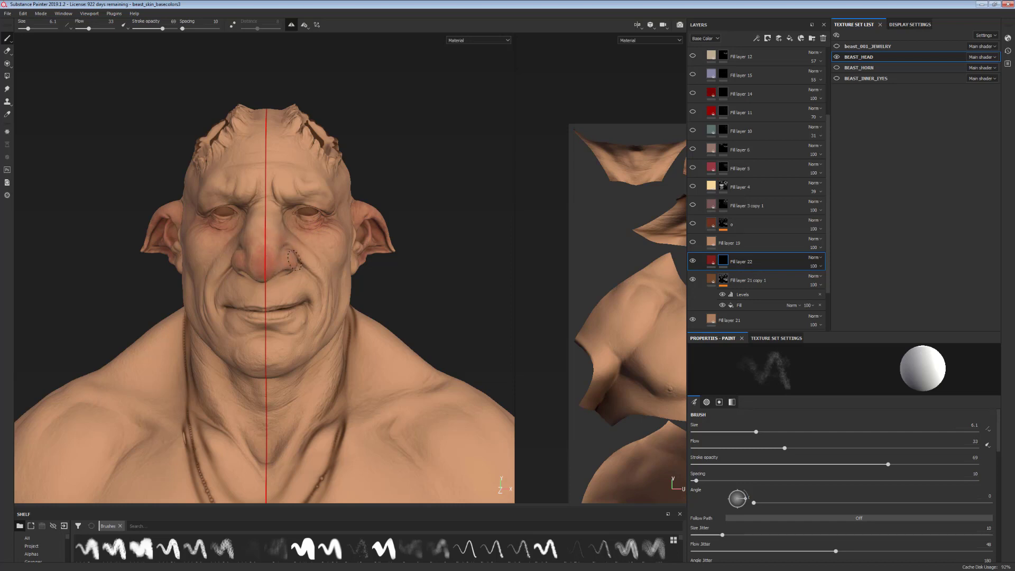
Examine the reddened face from several angles and switch to the reference images of facial skin redness
{"action": "left_click_drag", "start_coordinate": [378, 378], "coordinate": [388, 246], "text": "alt"}
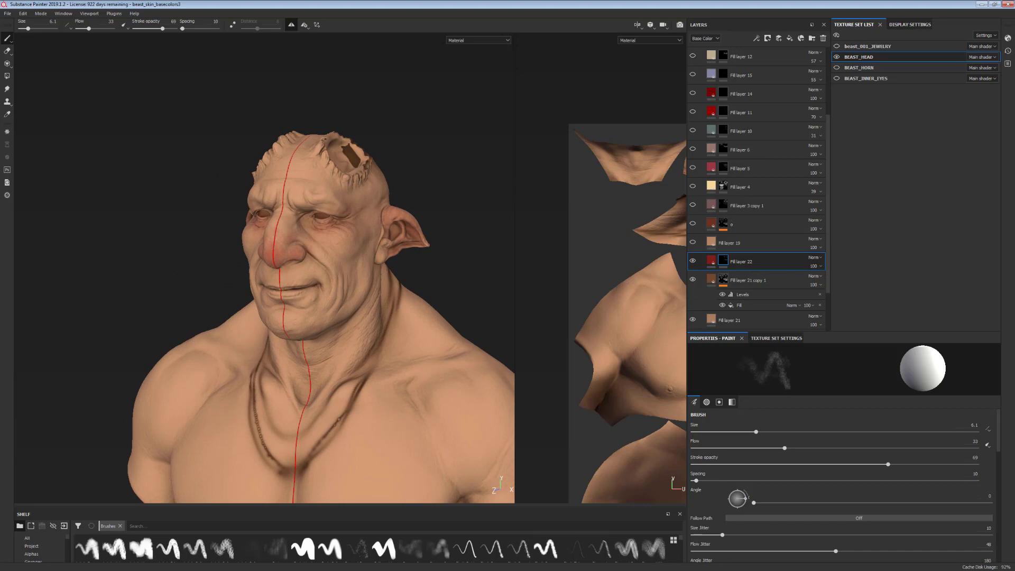
{"action": "left_click_drag", "start_coordinate": [370, 317], "coordinate": [418, 317], "text": "alt"}
{"action": "key", "text": "alt+Tab"}
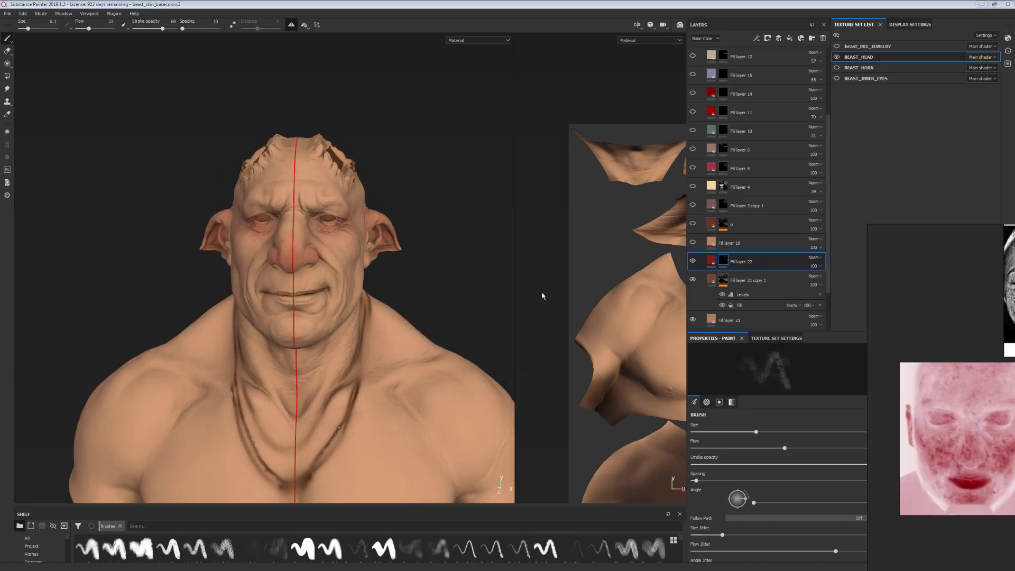
Examine the facial redness reference images, looking closely at the paired red skin maps
{"action": "right_click_drag", "start_coordinate": [967, 310], "coordinate": [307, 209]}
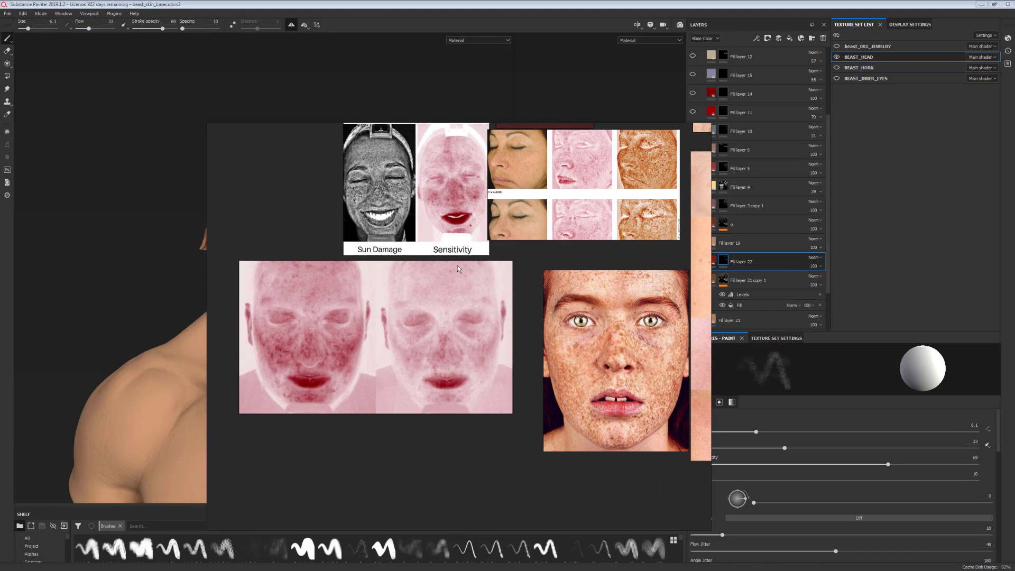
{"action": "middle_click_drag", "start_coordinate": [472, 214], "coordinate": [448, 298]}
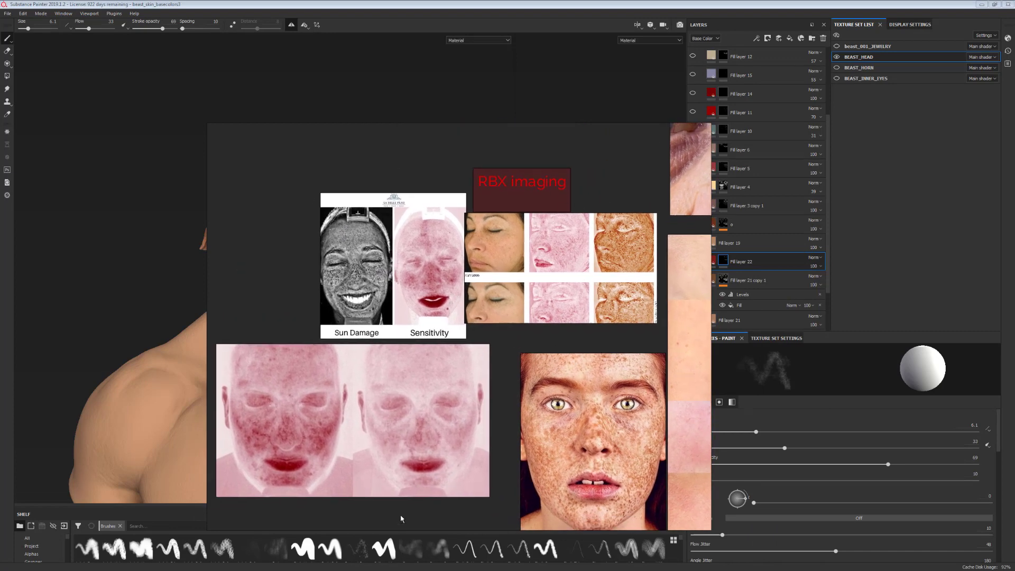
{"action": "scroll", "coordinate": [322, 403], "scroll_direction": "up", "scroll_amount": 4}
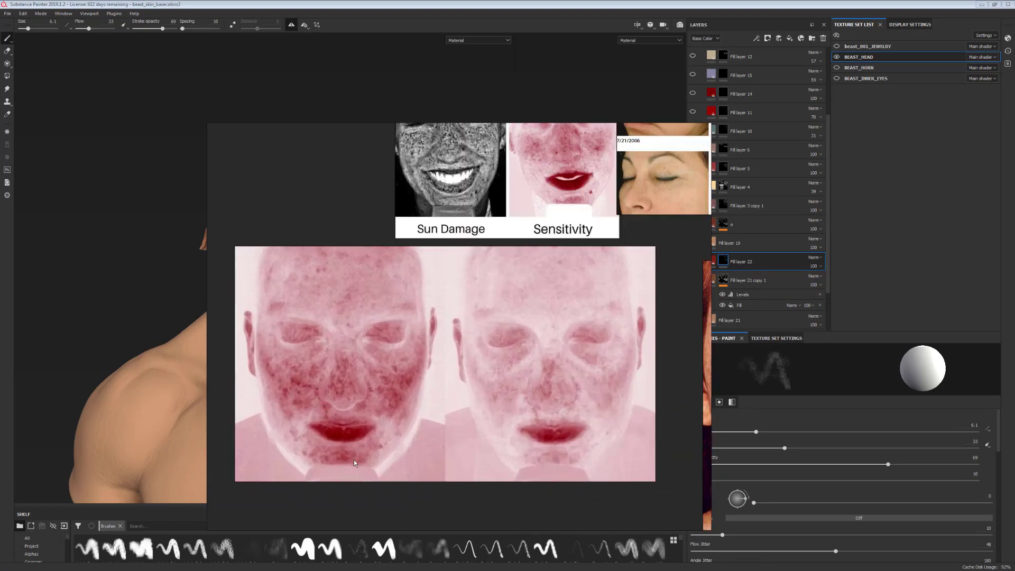
{"action": "right_click_drag", "start_coordinate": [380, 359], "coordinate": [480, 319]}
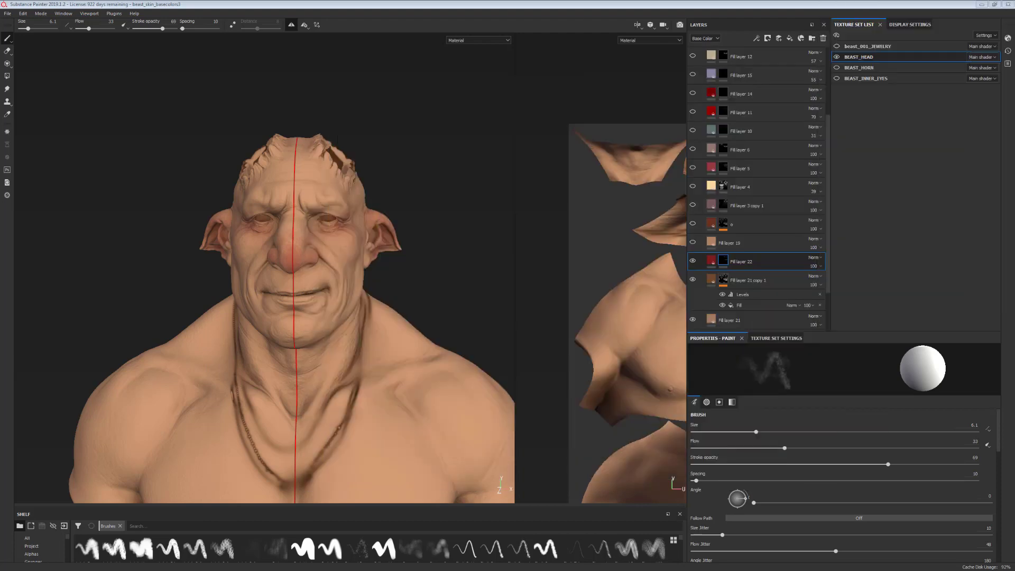
Paint soft red tones over the cheeks and lips in the red layer's mask
{"action": "left_click_drag", "start_coordinate": [404, 268], "coordinate": [389, 289], "text": "alt"}
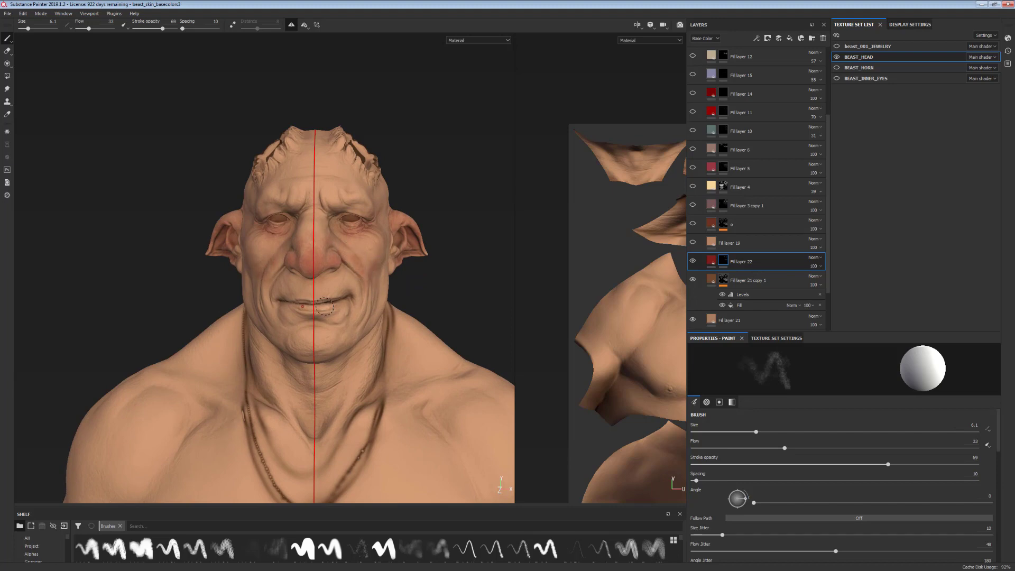
{"action": "middle_click_drag", "start_coordinate": [356, 307], "coordinate": [320, 228], "text": "alt"}
{"action": "right_click_drag", "start_coordinate": [321, 228], "coordinate": [335, 317], "text": "alt"}
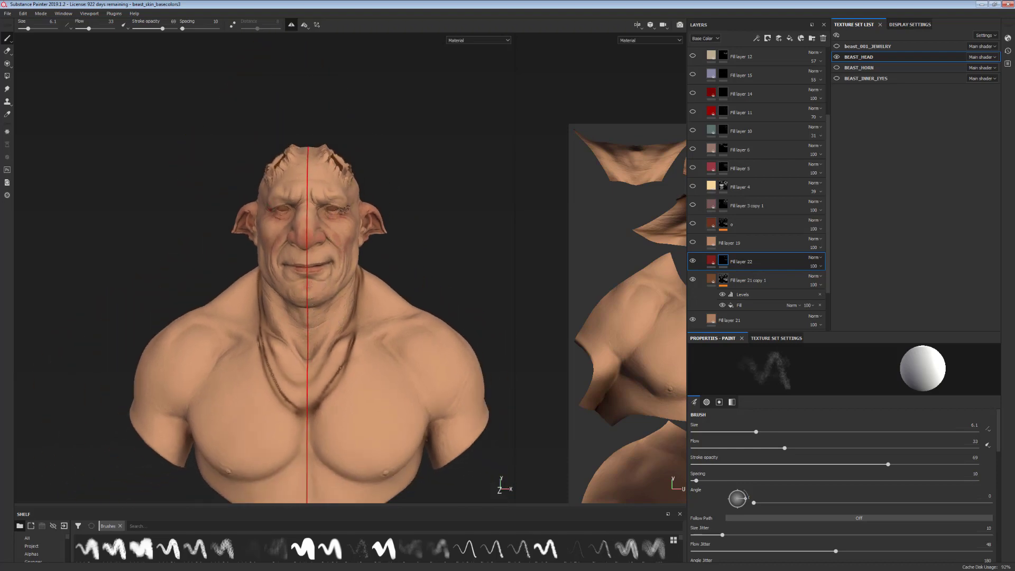
{"action": "middle_click_drag", "start_coordinate": [344, 210], "coordinate": [363, 258], "text": "alt"}
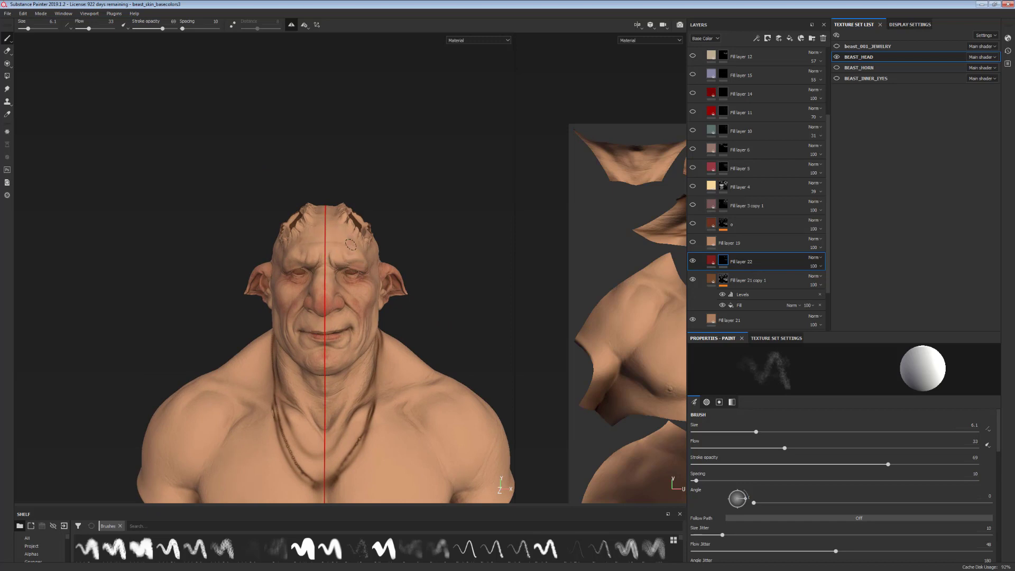
Invert the mask brush to black and soften the red tones on the nose
{"action": "key", "text": "x"}
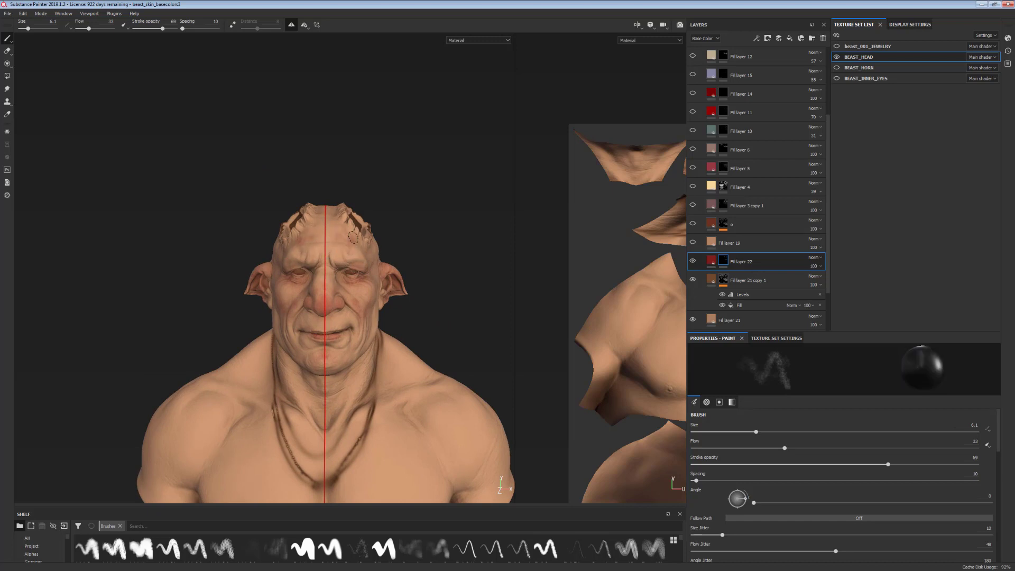
{"action": "left_click_drag", "start_coordinate": [353, 237], "coordinate": [355, 290], "text": "alt"}
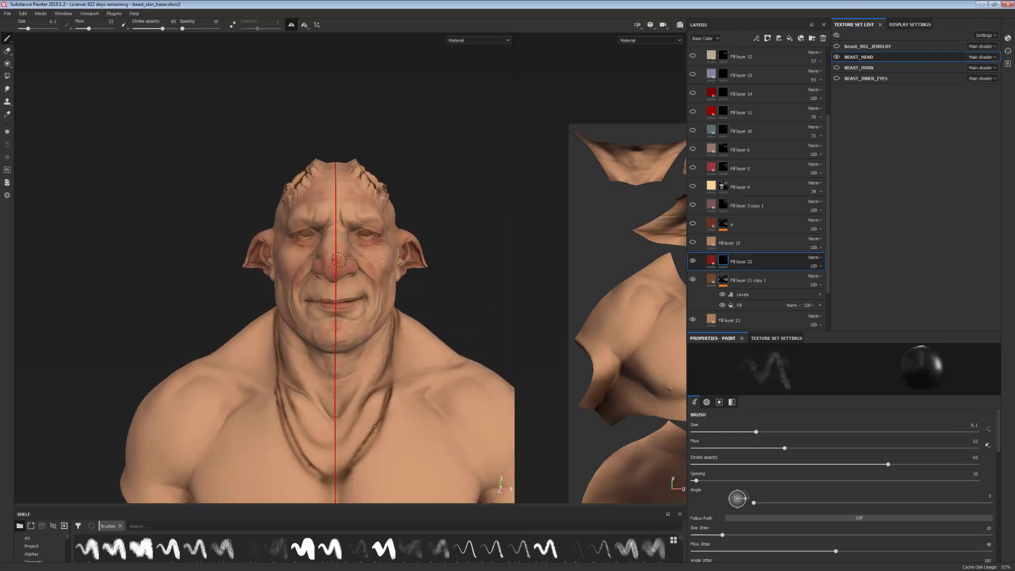
{"action": "middle_click_drag", "start_coordinate": [433, 342], "coordinate": [436, 269], "text": "alt"}
{"action": "right_click_drag", "start_coordinate": [436, 269], "coordinate": [440, 291], "text": "alt"}
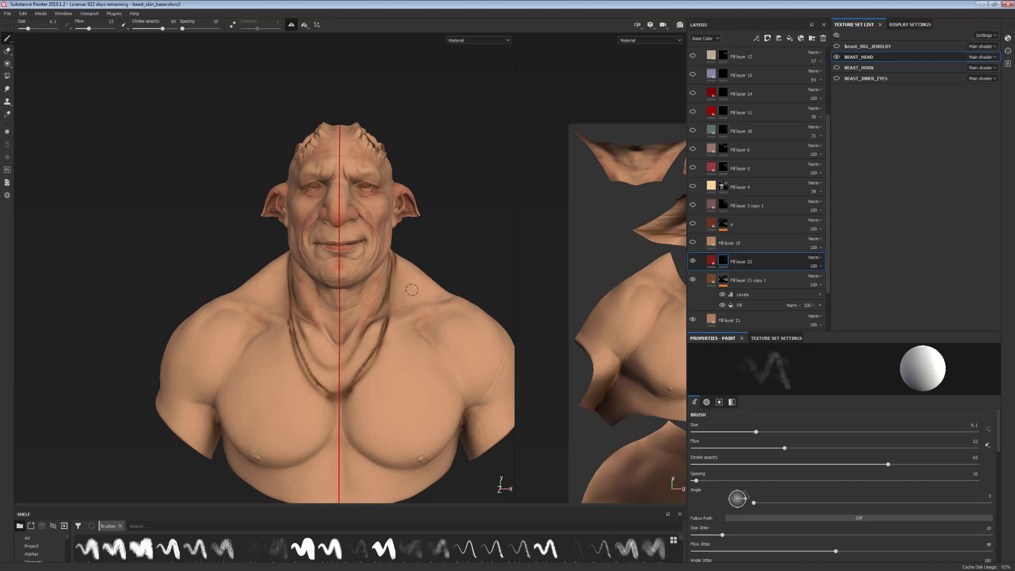
Restore the white mask brush, enlarge it to 13.48, and paint red tones on the nipples and lower chest
{"action": "middle_click_drag", "start_coordinate": [473, 374], "coordinate": [401, 355], "text": "alt"}
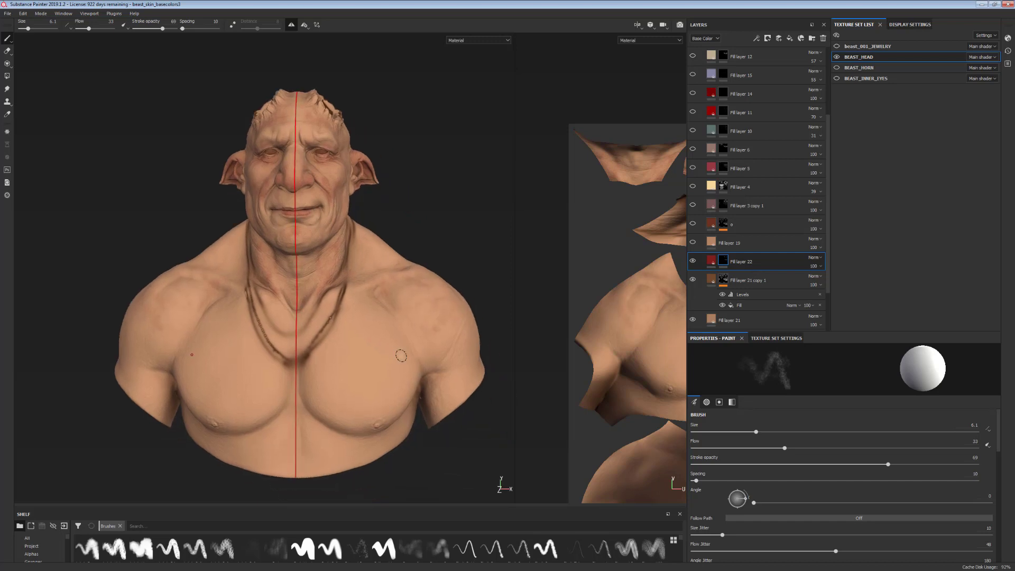
{"action": "right_click_drag", "start_coordinate": [363, 366], "coordinate": [375, 422], "text": "ctrl"}
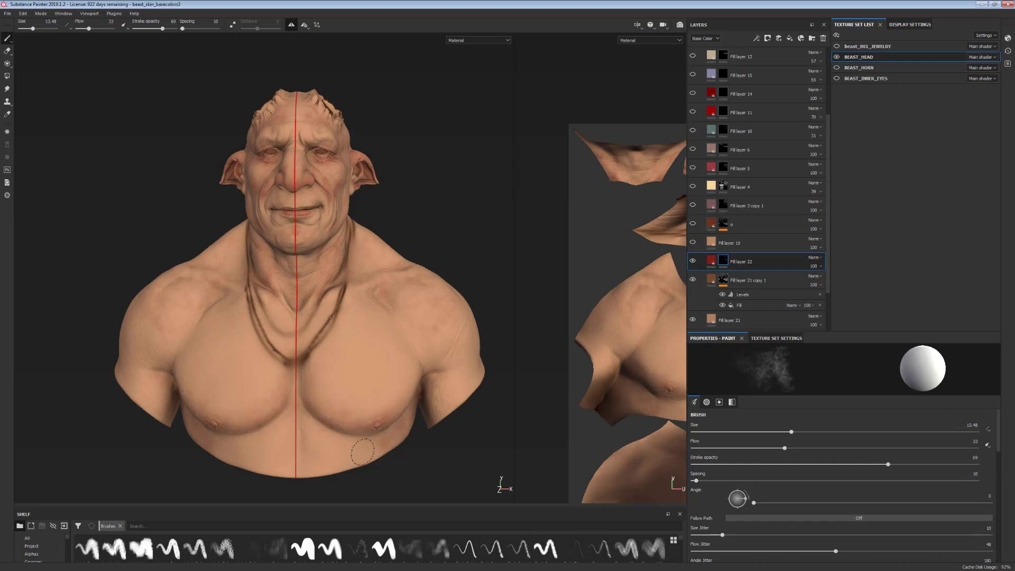
{"action": "middle_click_drag", "start_coordinate": [387, 461], "coordinate": [385, 479], "text": "alt"}
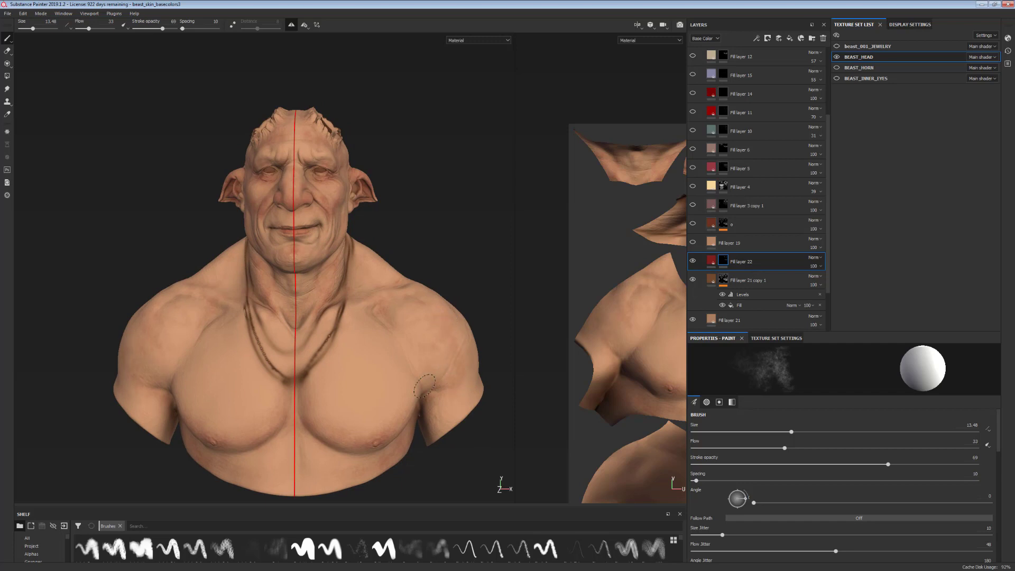
{"action": "mouse_move", "coordinate": [426, 384]}
{"action": "left_mouse_down", "text": "alt"}
{"action": "mouse_move", "coordinate": [444, 273]}
{"action": "mouse_move", "coordinate": [386, 286]}
{"action": "left_mouse_up", "text": "alt"}
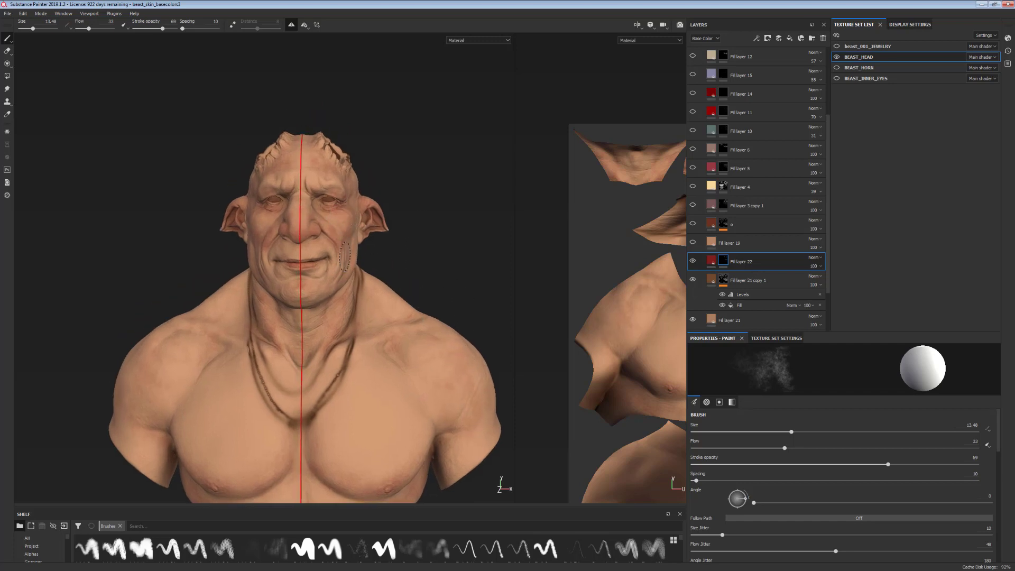
Paint blotchy red tones over the neck, collarbones and shoulders in the red layer's mask
{"action": "mouse_move", "coordinate": [369, 301]}
{"action": "middle_mouse_down", "text": "alt"}
{"action": "mouse_move", "coordinate": [425, 359]}
{"action": "mouse_move", "coordinate": [405, 272]}
{"action": "middle_mouse_up", "text": "alt"}
{"action": "right_click_drag", "start_coordinate": [423, 275], "coordinate": [437, 445], "text": "alt"}
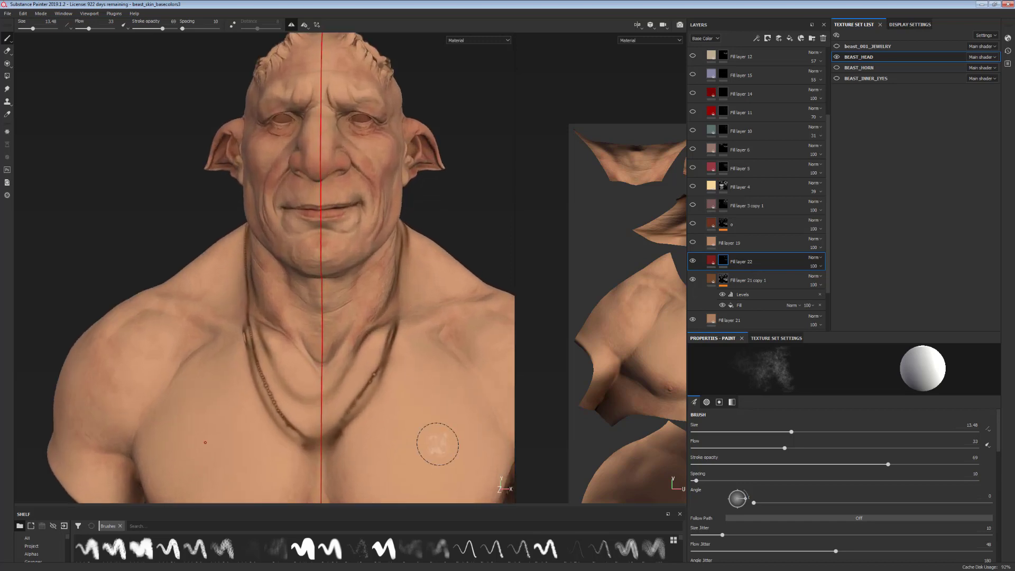
{"action": "middle_click_drag", "start_coordinate": [397, 347], "coordinate": [400, 373], "text": "alt"}
{"action": "left_click_drag", "start_coordinate": [431, 369], "coordinate": [438, 378], "text": "alt"}
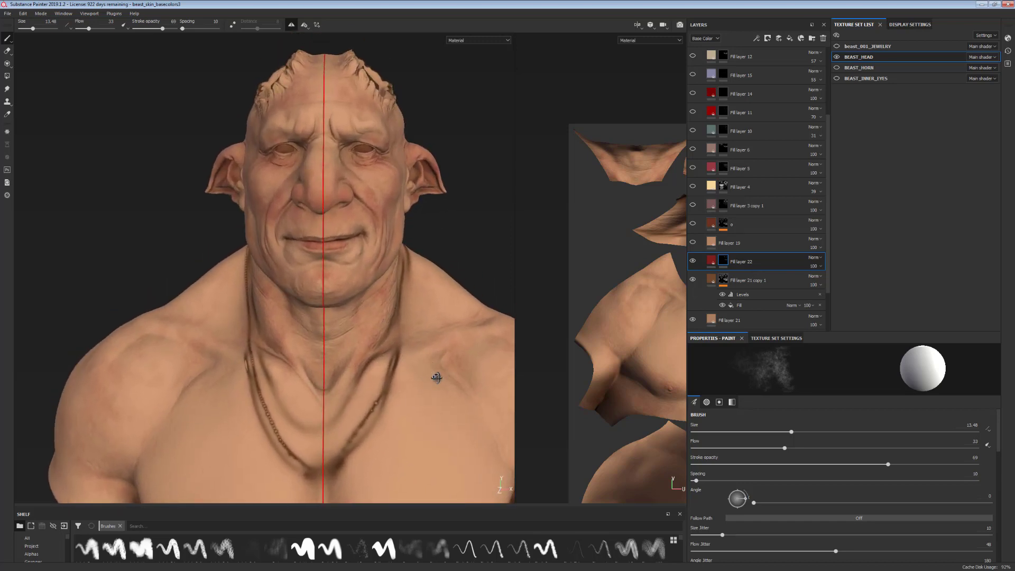
{"action": "left_click_drag", "start_coordinate": [433, 228], "coordinate": [436, 228], "text": "alt"}
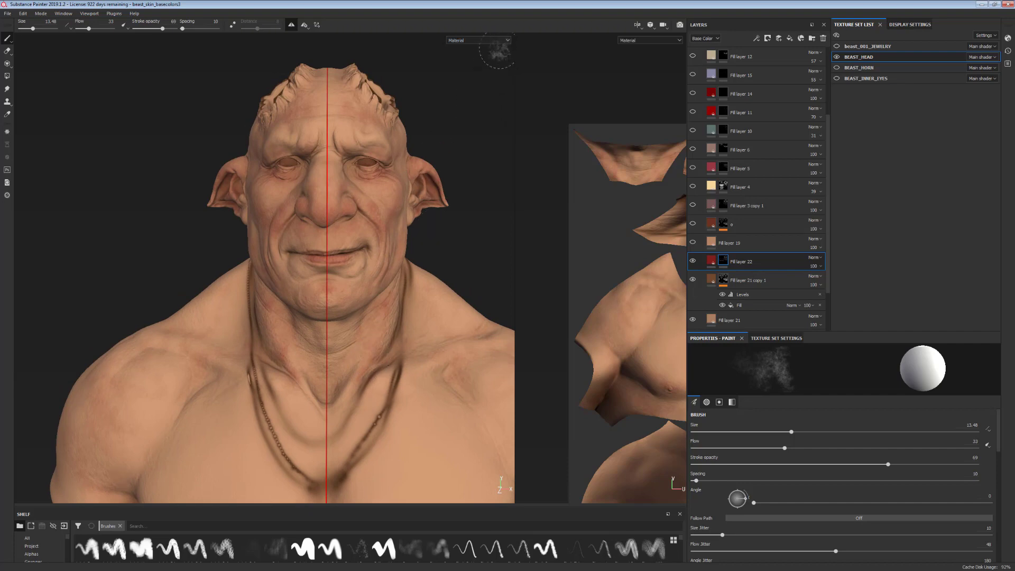
Inspect the bust in the mask, base color and height channel views, and return to the material view
{"action": "left_click", "coordinate": [508, 41]}
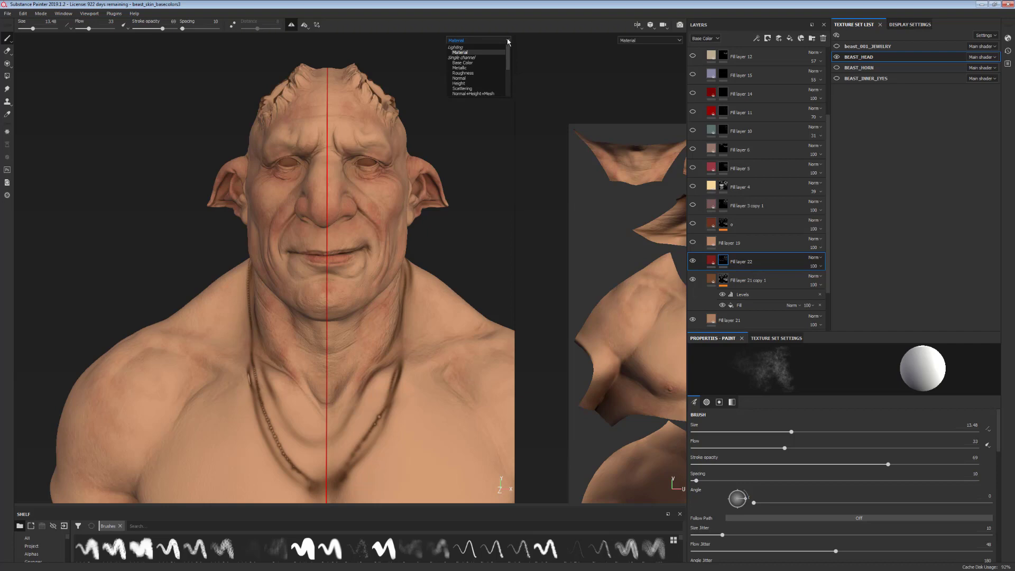
{"action": "scroll", "coordinate": [508, 66], "scroll_direction": "down", "scroll_amount": 3}
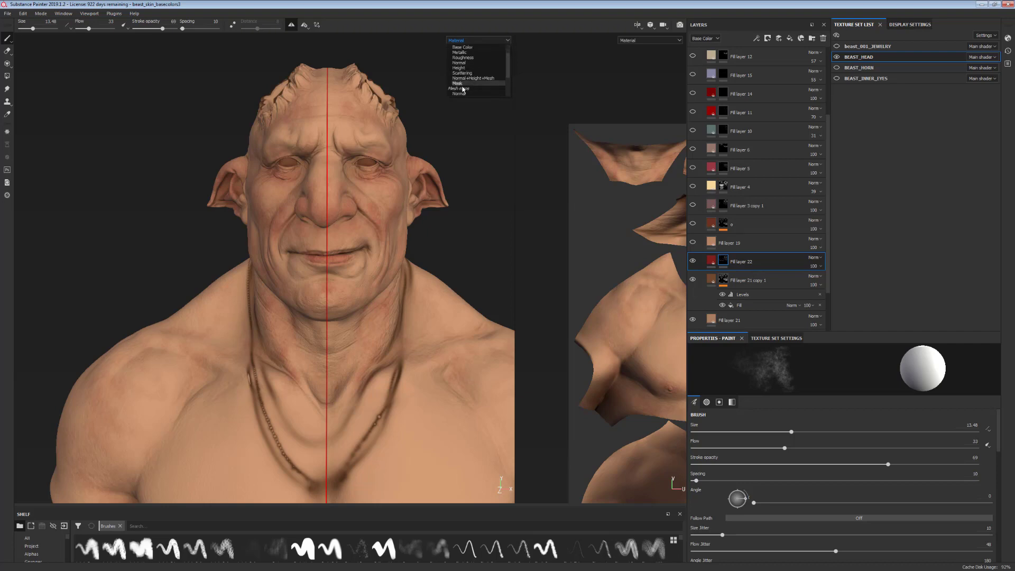
{"action": "left_click", "coordinate": [463, 90]}
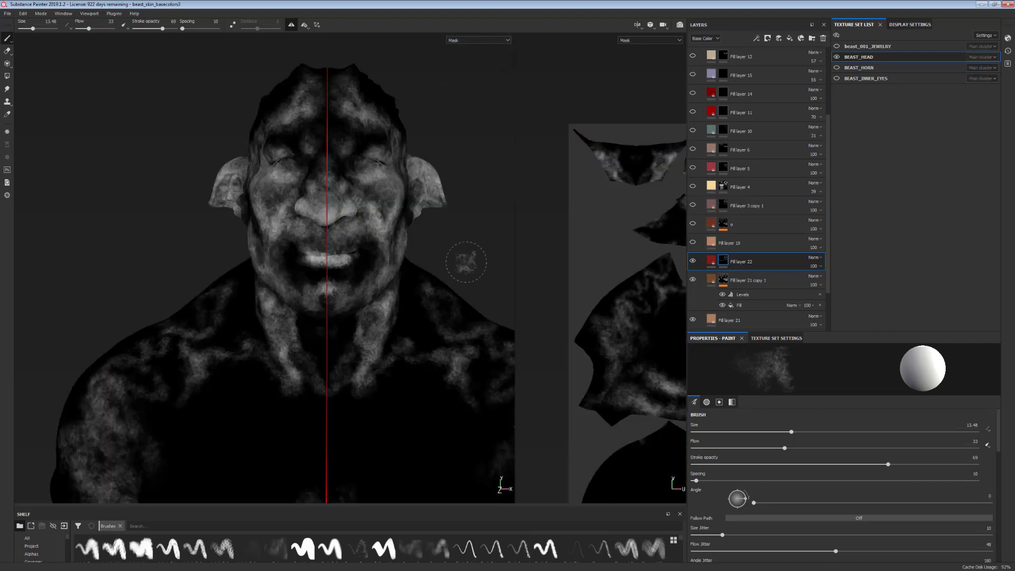
{"action": "left_click_drag", "start_coordinate": [436, 368], "coordinate": [422, 369], "text": "alt"}
{"action": "middle_click_drag", "start_coordinate": [422, 369], "coordinate": [399, 349], "text": "alt"}
{"action": "right_click_drag", "start_coordinate": [399, 349], "coordinate": [412, 294], "text": "alt"}
{"action": "key", "text": "c"}
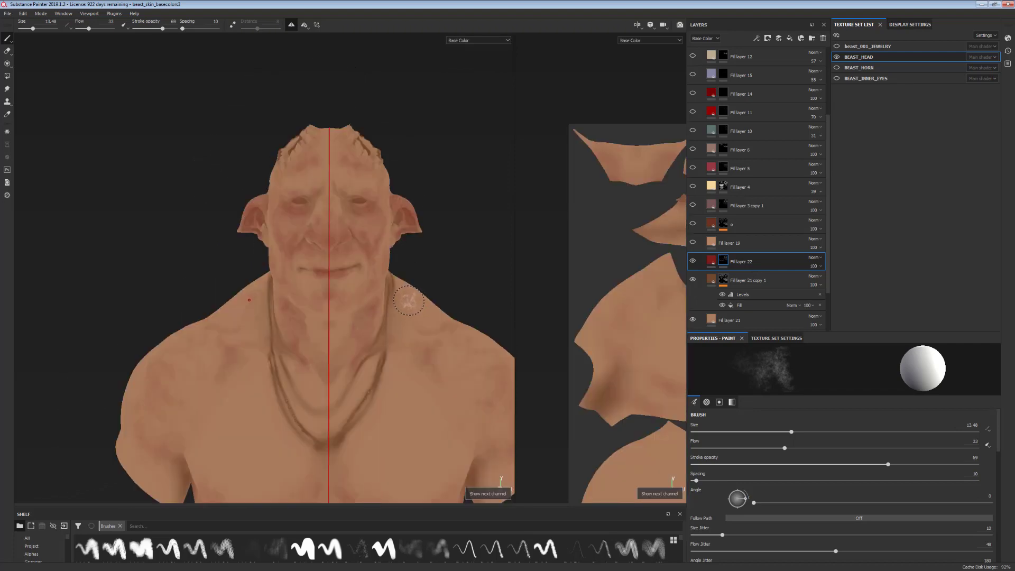
{"action": "key", "text": "c"}
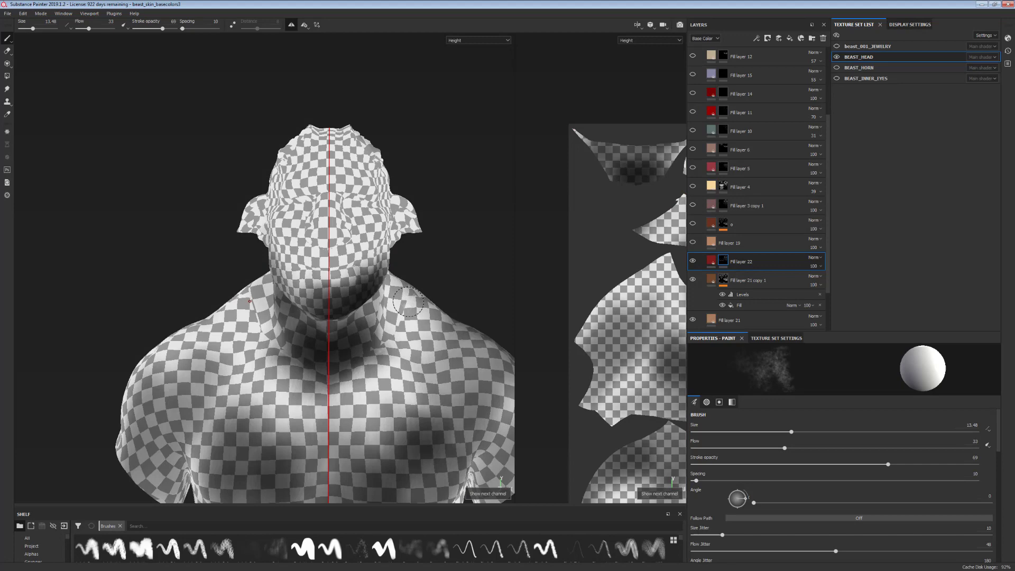
{"action": "key", "text": "c"}
{"action": "left_click_drag", "start_coordinate": [412, 303], "coordinate": [444, 290], "text": "alt"}
{"action": "key", "text": "m"}
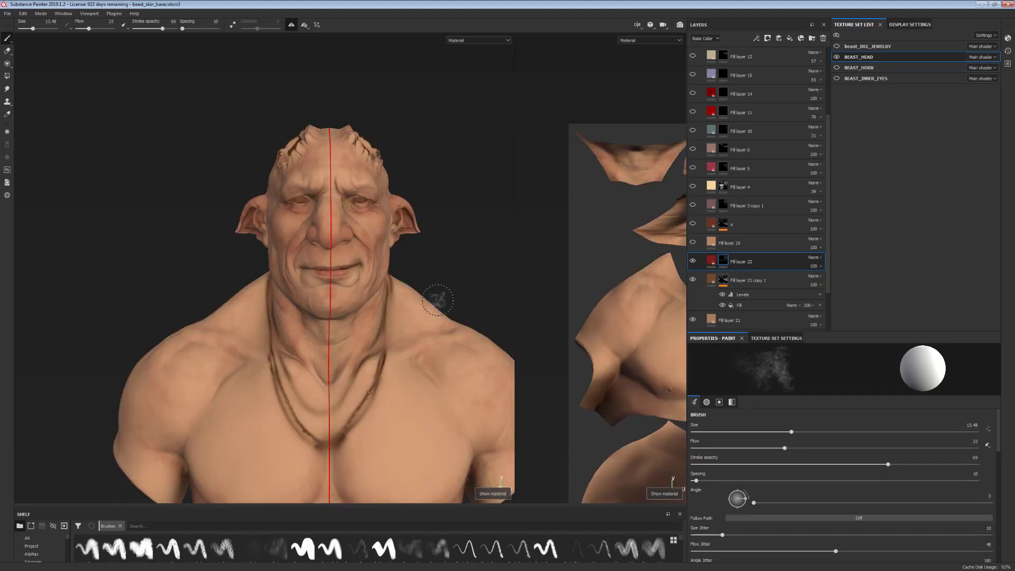
Display the mask channel, refine the blotches on the neck and upper chest with white and black strokes, and return to the material view
{"action": "scroll", "coordinate": [448, 249], "scroll_direction": "up", "scroll_amount": 4}
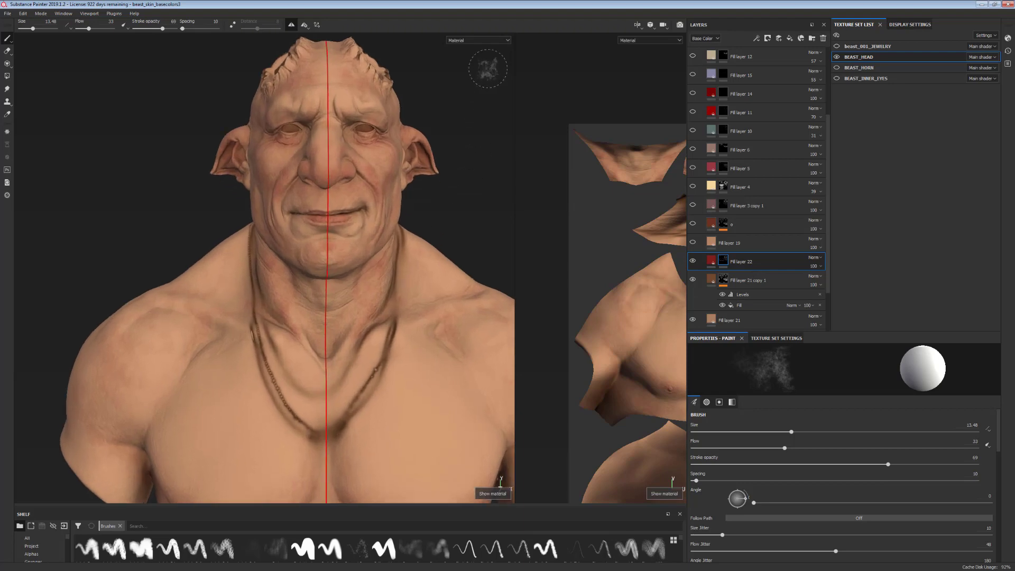
{"action": "left_click", "coordinate": [489, 40]}
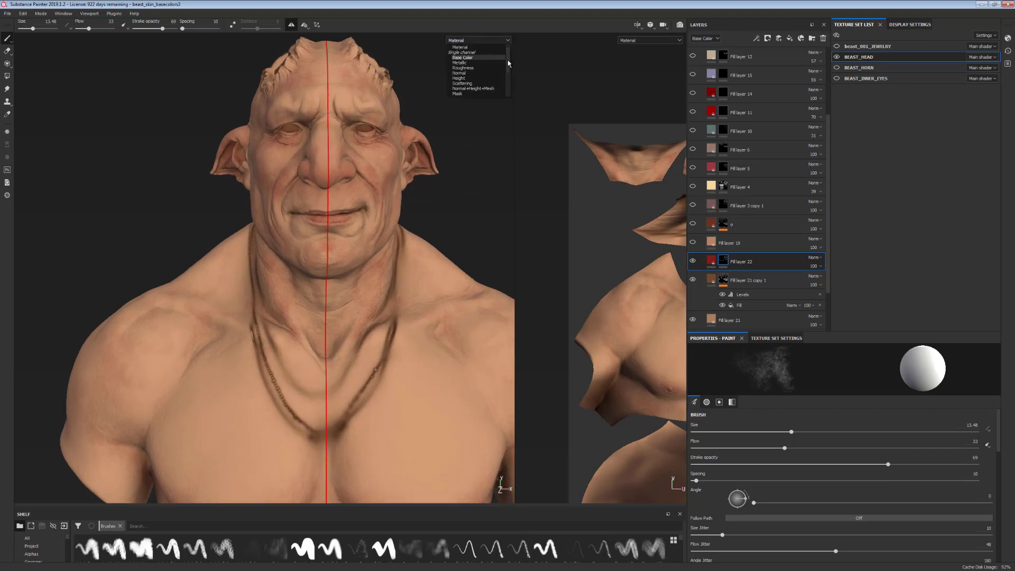
{"action": "left_click_drag", "start_coordinate": [507, 59], "coordinate": [506, 75]}
{"action": "left_click", "coordinate": [490, 83]}
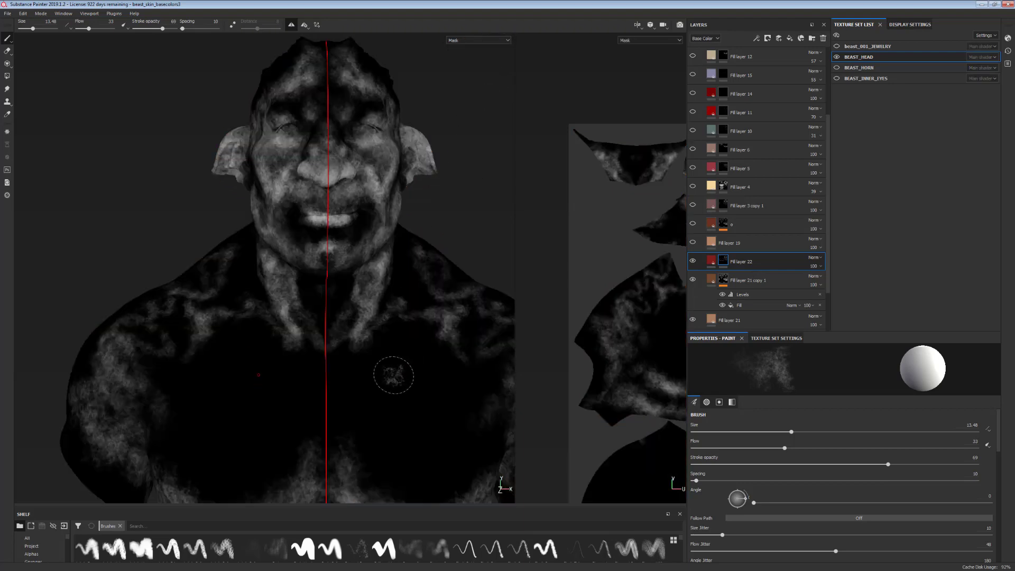
{"action": "mouse_move", "coordinate": [404, 353]}
{"action": "left_mouse_down"}
{"action": "mouse_move", "coordinate": [403, 303]}
{"action": "mouse_move", "coordinate": [407, 341]}
{"action": "mouse_move", "coordinate": [395, 338]}
{"action": "left_mouse_up"}
{"action": "key", "text": "x"}
{"action": "mouse_move", "coordinate": [397, 288]}
{"action": "left_mouse_down"}
{"action": "mouse_move", "coordinate": [370, 312]}
{"action": "mouse_move", "coordinate": [373, 280]}
{"action": "mouse_move", "coordinate": [365, 285]}
{"action": "mouse_move", "coordinate": [378, 297]}
{"action": "left_mouse_up"}
{"action": "middle_click_drag", "start_coordinate": [378, 297], "coordinate": [420, 379], "text": "alt"}
{"action": "left_click_drag", "start_coordinate": [419, 379], "coordinate": [379, 298], "text": "alt"}
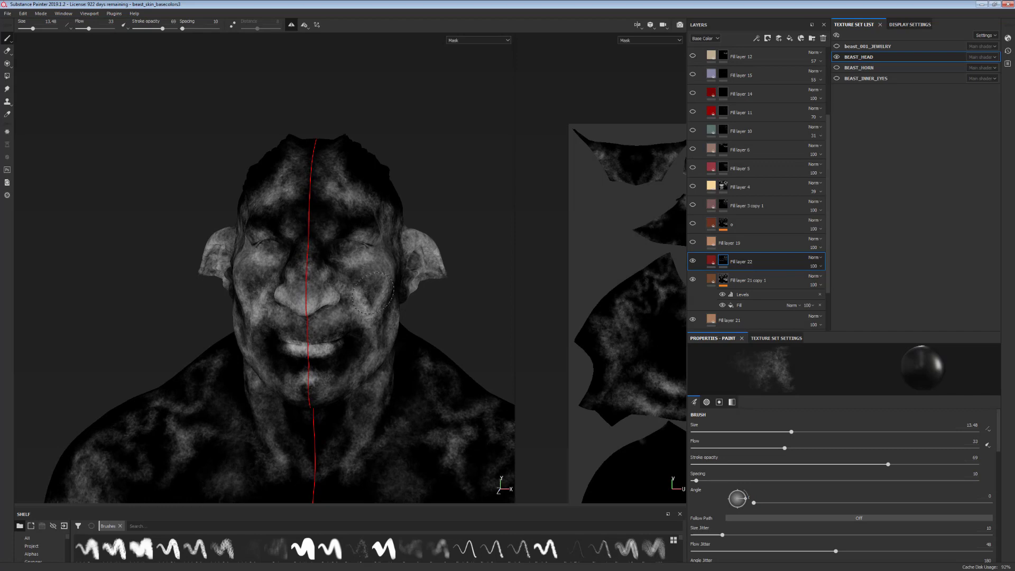
{"action": "key", "text": "m"}
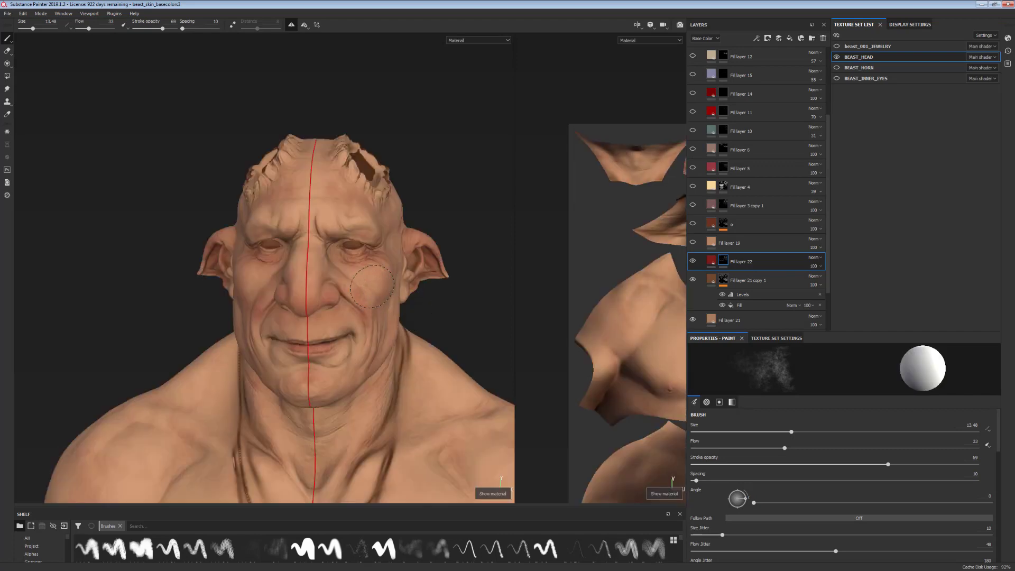
Strengthen the red tones on the cheeks and side of the head, rotating the environment lighting to check them
{"action": "left_click_drag", "start_coordinate": [383, 274], "coordinate": [241, 347], "text": "alt"}
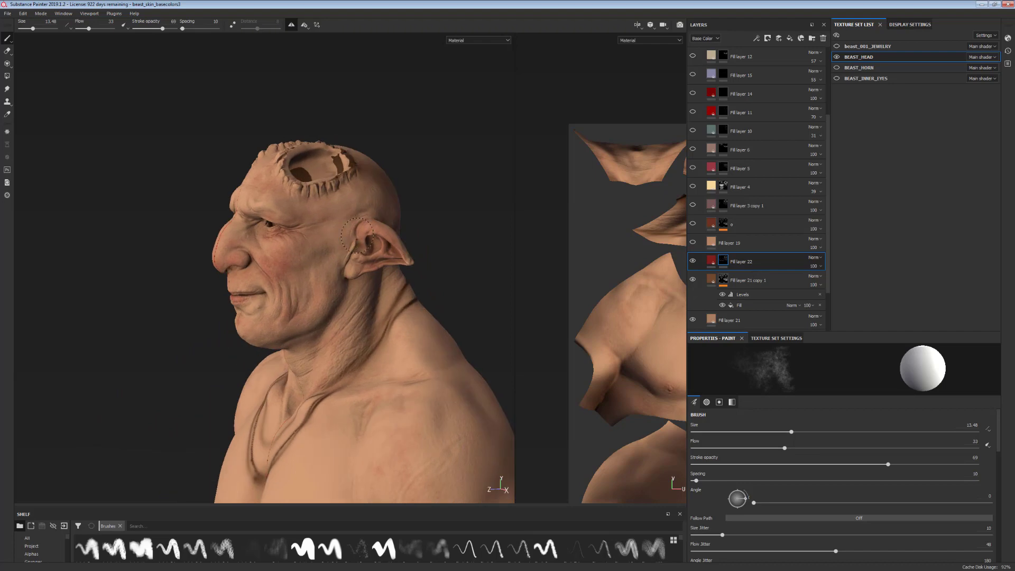
{"action": "mouse_move", "coordinate": [387, 246]}
{"action": "right_mouse_down", "text": "shift"}
{"action": "mouse_move", "coordinate": [398, 238]}
{"action": "mouse_move", "coordinate": [391, 221]}
{"action": "right_mouse_up", "text": "shift"}
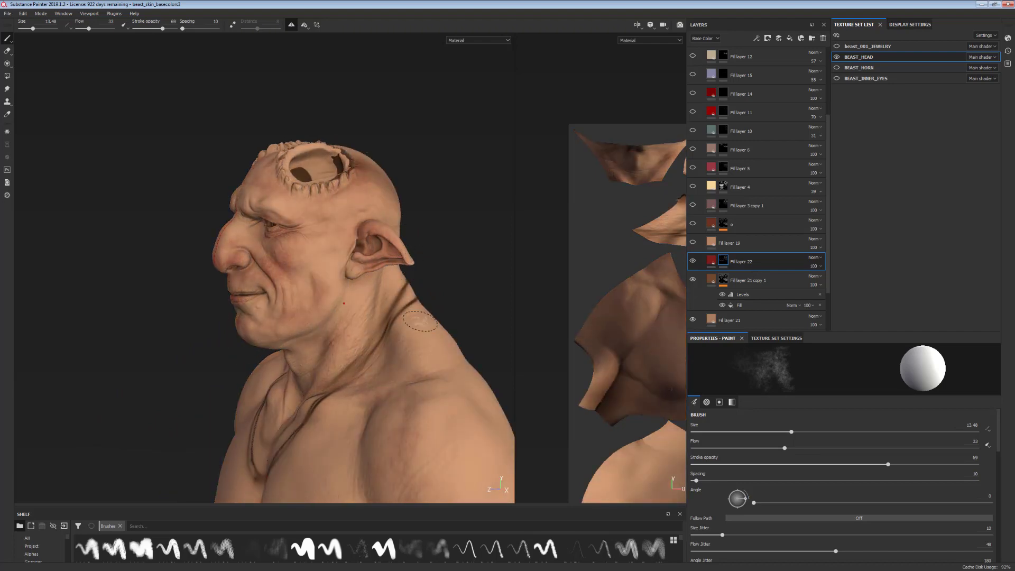
{"action": "left_click_drag", "start_coordinate": [421, 321], "coordinate": [384, 287], "text": "alt"}
{"action": "left_click_drag", "start_coordinate": [366, 411], "coordinate": [442, 351], "text": "alt"}
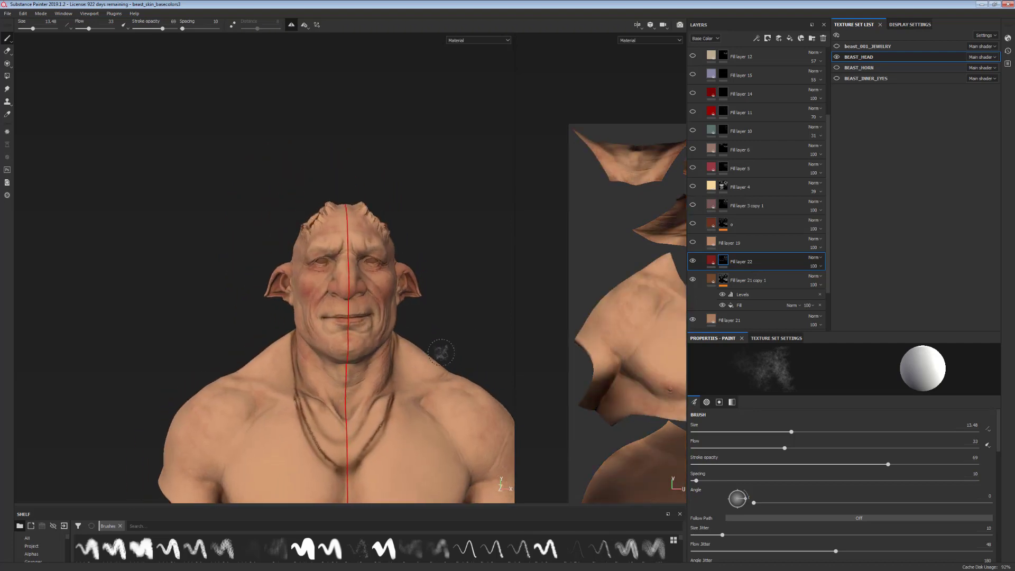
Show the hidden purple-toned layer Fill layer 3 copy 1 on the bust
{"action": "middle_click_drag", "start_coordinate": [432, 380], "coordinate": [406, 356], "text": "alt"}
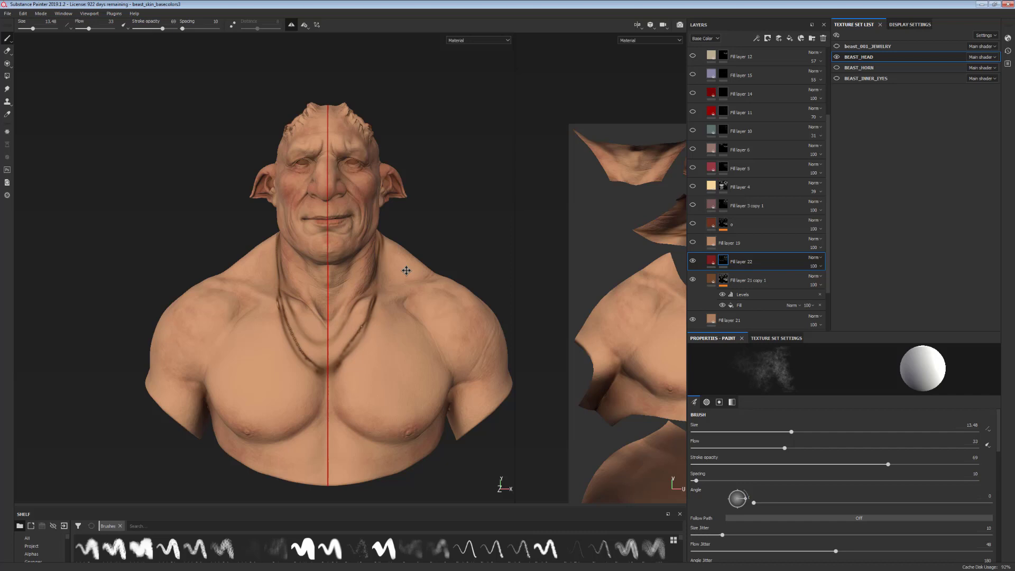
{"action": "middle_click_drag", "start_coordinate": [407, 271], "coordinate": [408, 264], "text": "alt"}
{"action": "right_click_drag", "start_coordinate": [411, 274], "coordinate": [418, 312], "text": "alt"}
{"action": "middle_click_drag", "start_coordinate": [418, 404], "coordinate": [420, 400], "text": "alt"}
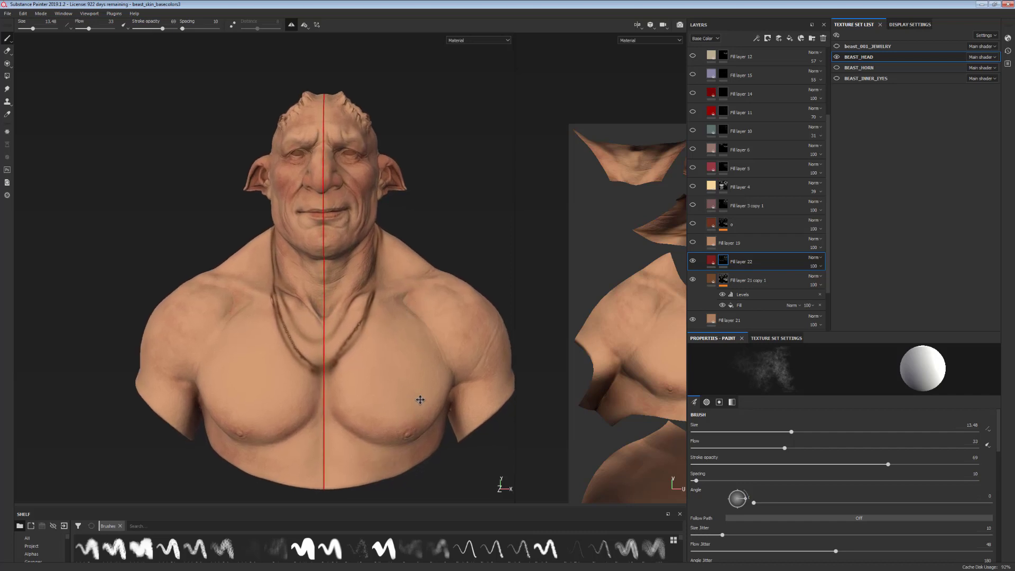
{"action": "right_click_drag", "start_coordinate": [420, 401], "coordinate": [427, 423], "text": "alt"}
{"action": "left_click_drag", "start_coordinate": [827, 220], "coordinate": [828, 223]}
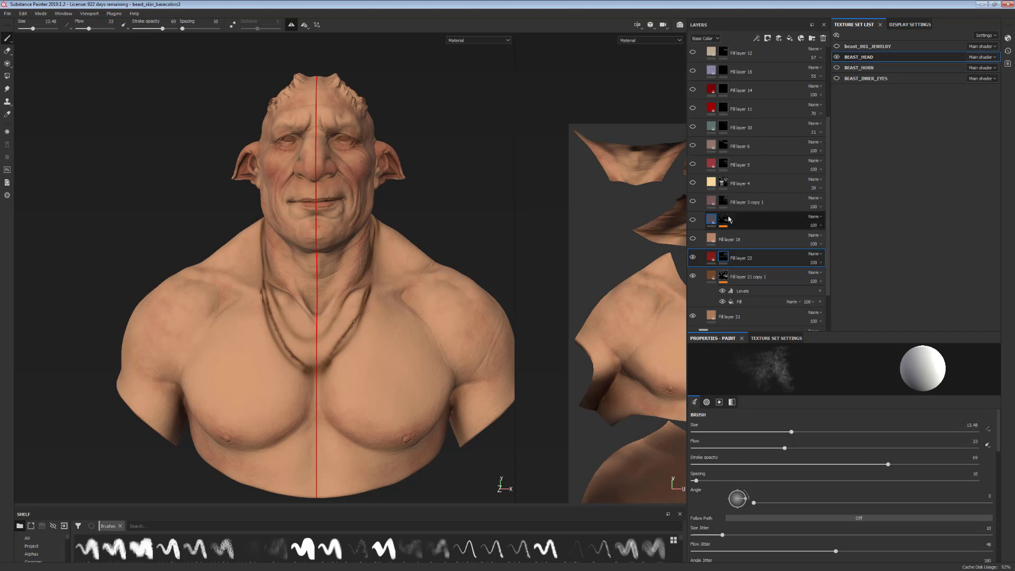
{"action": "left_click", "coordinate": [692, 202]}
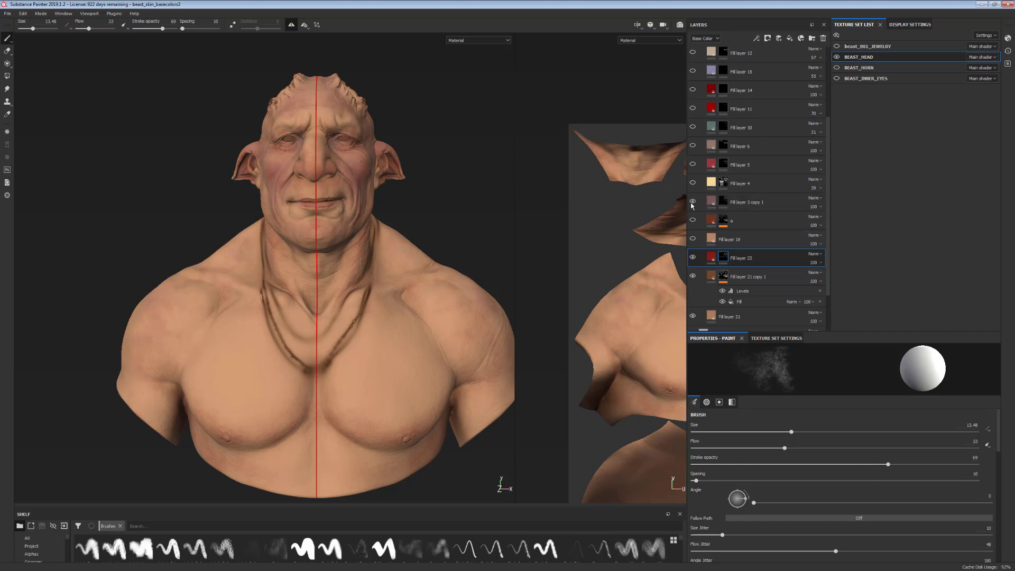
Examine the purple tones of Fill layer 3 copy 1 on the face and chest, checking the layer's base color and mask
{"action": "left_click_drag", "start_coordinate": [451, 394], "coordinate": [429, 402], "text": "alt"}
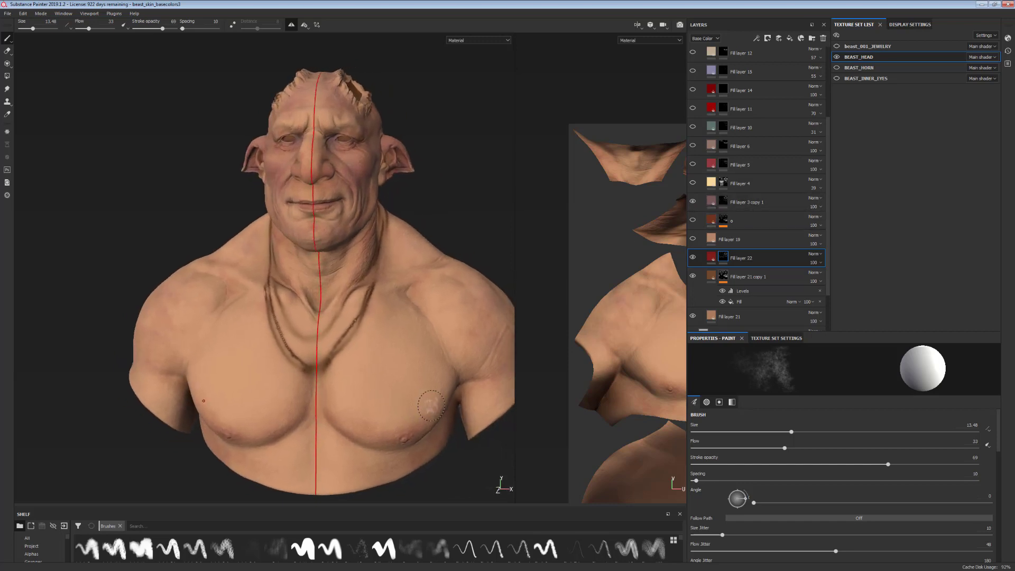
{"action": "left_click", "coordinate": [738, 205]}
{"action": "left_click", "coordinate": [854, 440]}
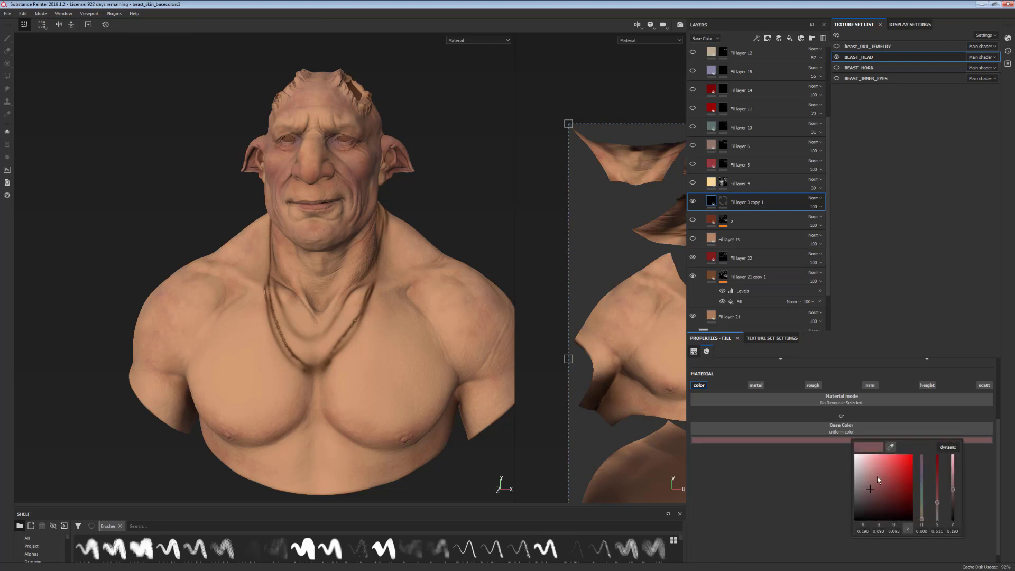
{"action": "scroll", "coordinate": [464, 244], "scroll_direction": "up", "scroll_amount": 4}
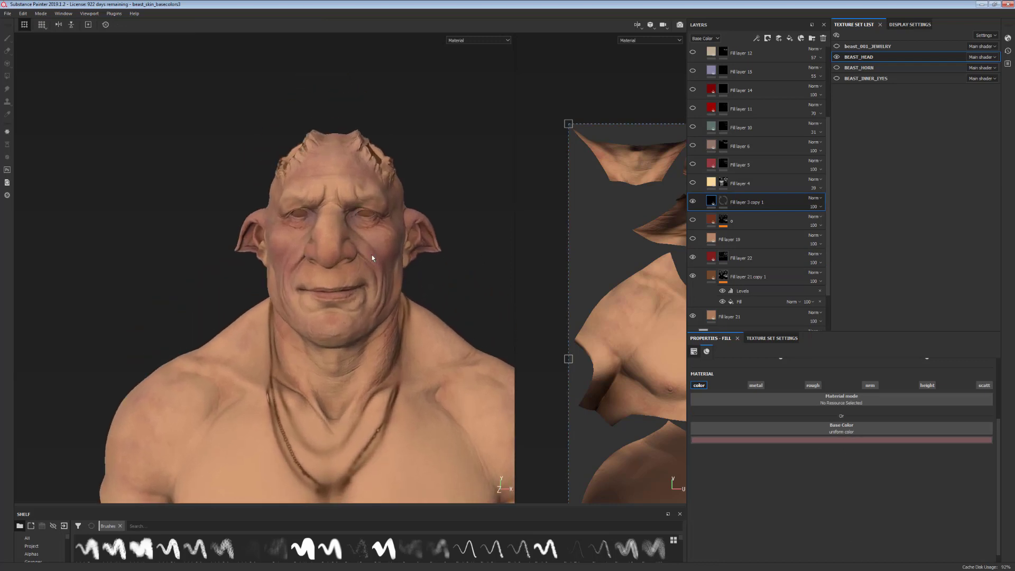
{"action": "left_click", "coordinate": [724, 203]}
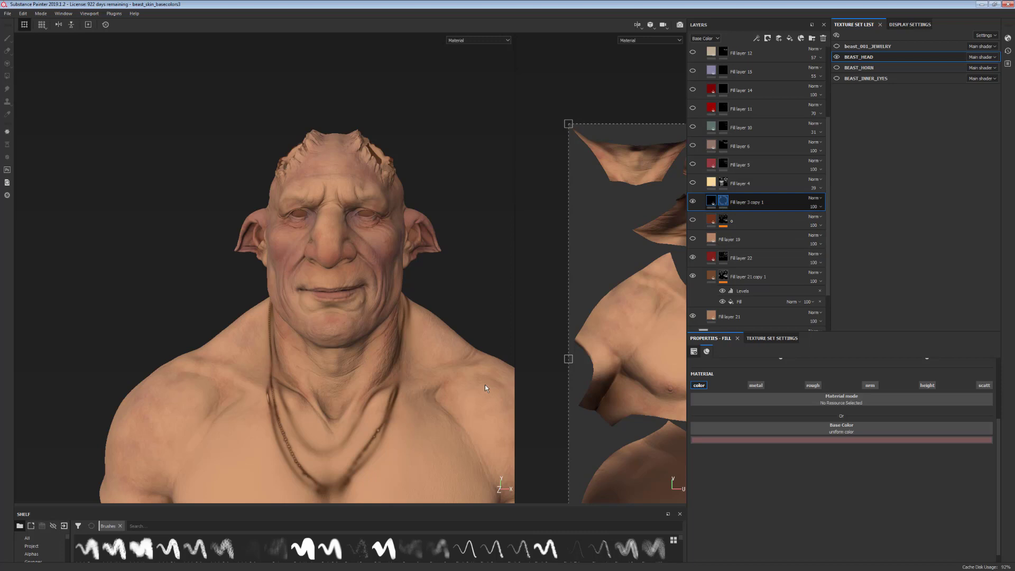
{"action": "mouse_move", "coordinate": [398, 435]}
{"action": "middle_mouse_down", "text": "alt"}
{"action": "mouse_move", "coordinate": [397, 320]}
{"action": "mouse_move", "coordinate": [404, 353]}
{"action": "middle_mouse_up", "text": "alt"}
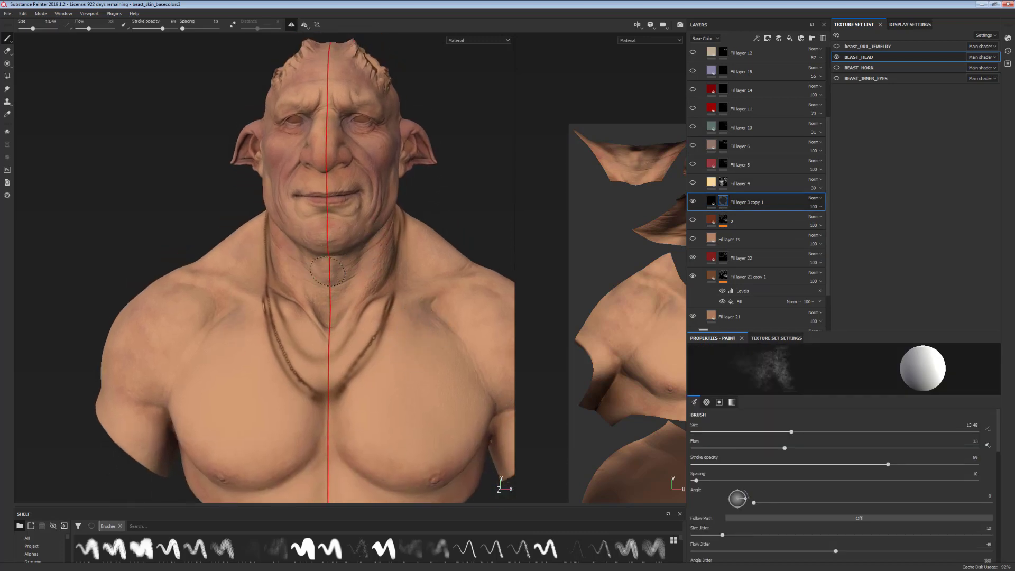
{"action": "left_click_drag", "start_coordinate": [436, 244], "coordinate": [426, 243], "text": "alt"}
{"action": "middle_click_drag", "start_coordinate": [423, 232], "coordinate": [421, 307], "text": "alt"}
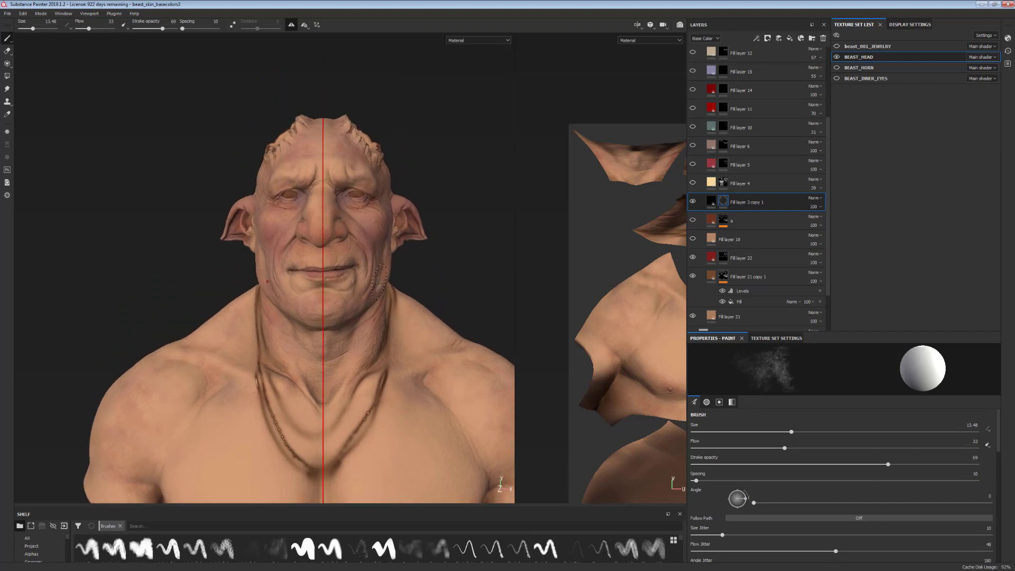
Lower the opacity of the red Fill layer 22 to 67
{"action": "left_click", "coordinate": [783, 258]}
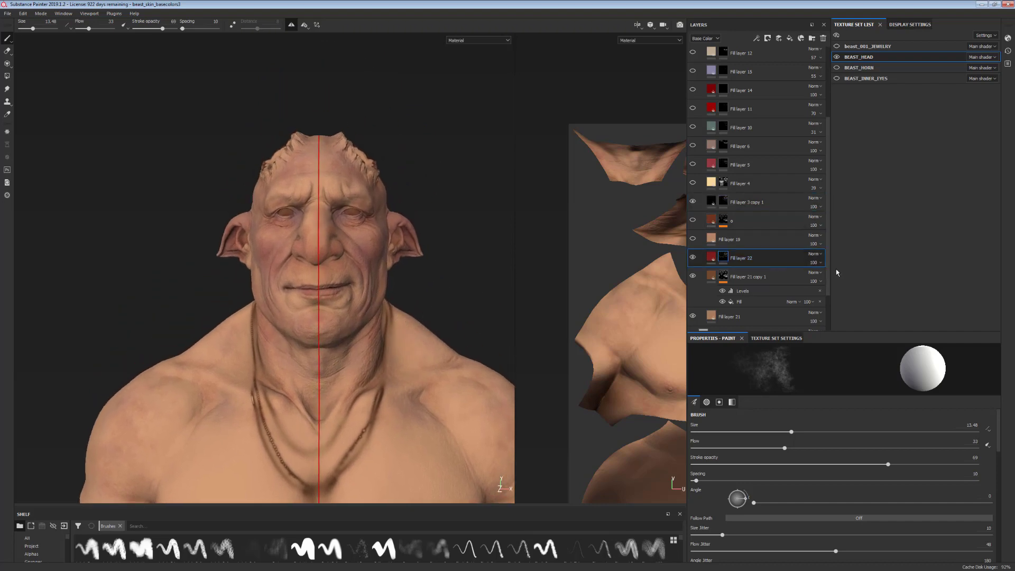
{"action": "left_click_drag", "start_coordinate": [838, 279], "coordinate": [834, 279]}
{"action": "middle_click_drag", "start_coordinate": [412, 404], "coordinate": [388, 354], "text": "alt"}
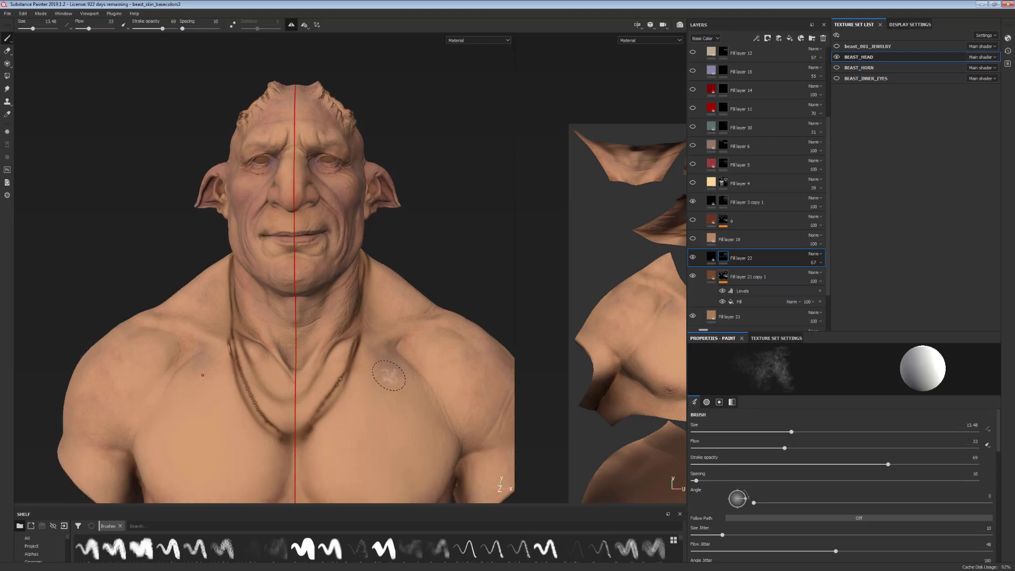
Switch to the base color view, show the hidden red Fill layer 5, and examine its blotches on the lower face and neck
{"action": "key", "text": "c"}
{"action": "left_click_drag", "start_coordinate": [398, 389], "coordinate": [430, 364], "text": "alt"}
{"action": "key", "text": "c"}
{"action": "left_click", "coordinate": [693, 164]}
{"action": "left_click", "coordinate": [750, 164]}
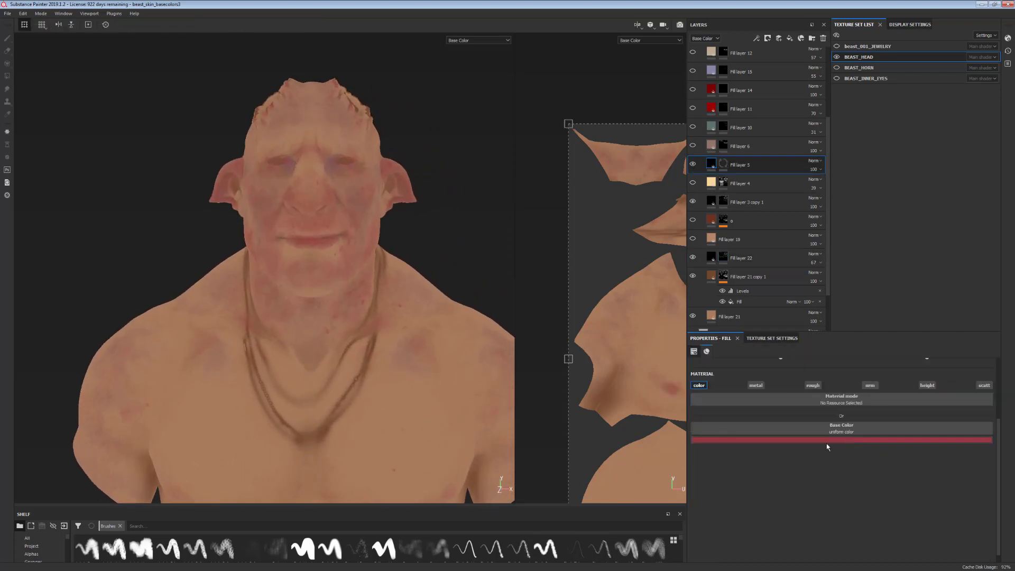
{"action": "middle_click_drag", "start_coordinate": [411, 304], "coordinate": [464, 340], "text": "alt"}
{"action": "right_click_drag", "start_coordinate": [458, 347], "coordinate": [422, 452], "text": "alt"}
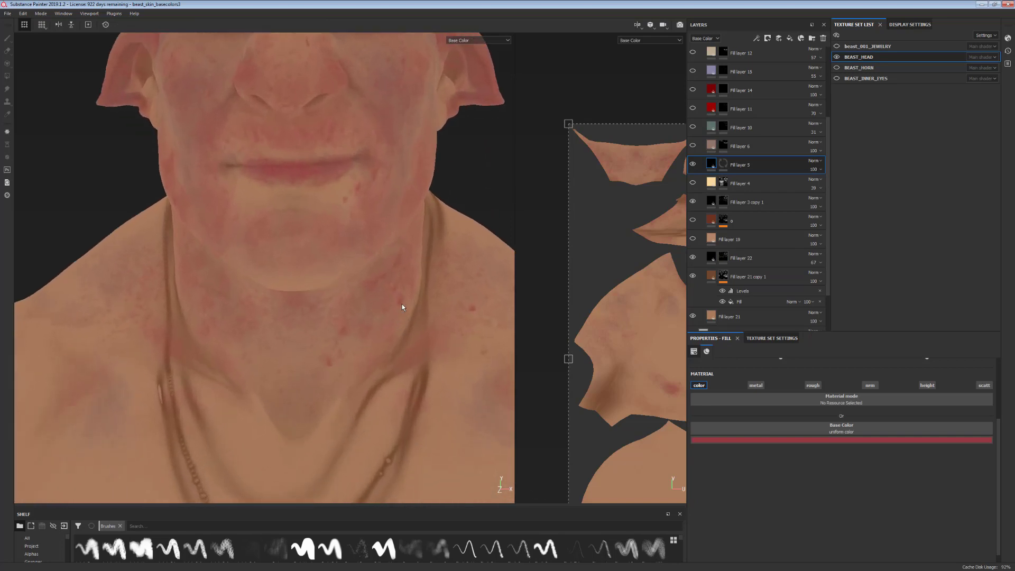
{"action": "middle_click_drag", "start_coordinate": [404, 333], "coordinate": [410, 358], "text": "alt"}
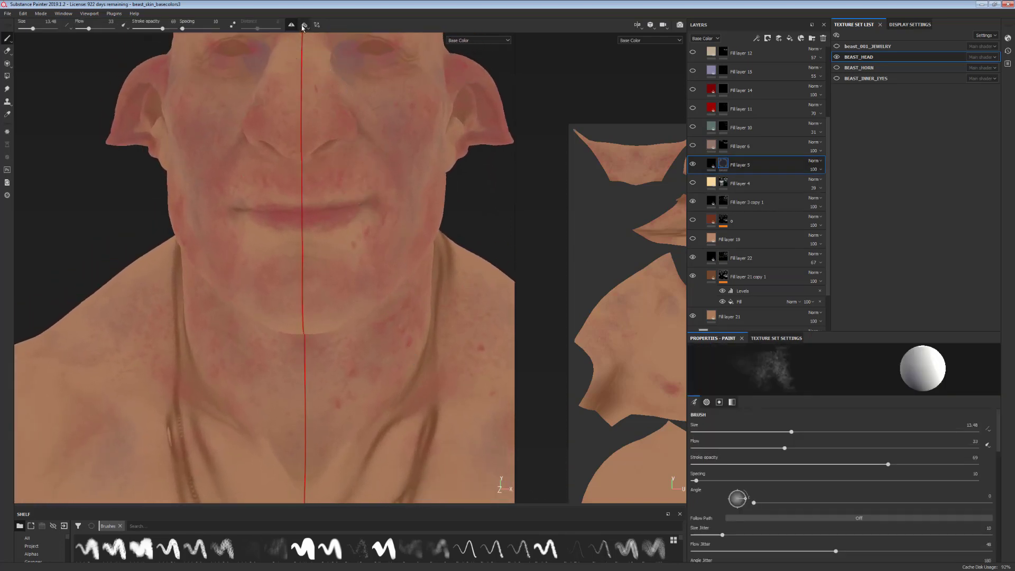
Turn off symmetry, shrink the brush to 1.61 on the Fill layer 5 mask, and return to the material view
{"action": "left_click", "coordinate": [292, 25]}
{"action": "right_click_drag", "start_coordinate": [389, 379], "coordinate": [328, 379], "text": "ctrl"}
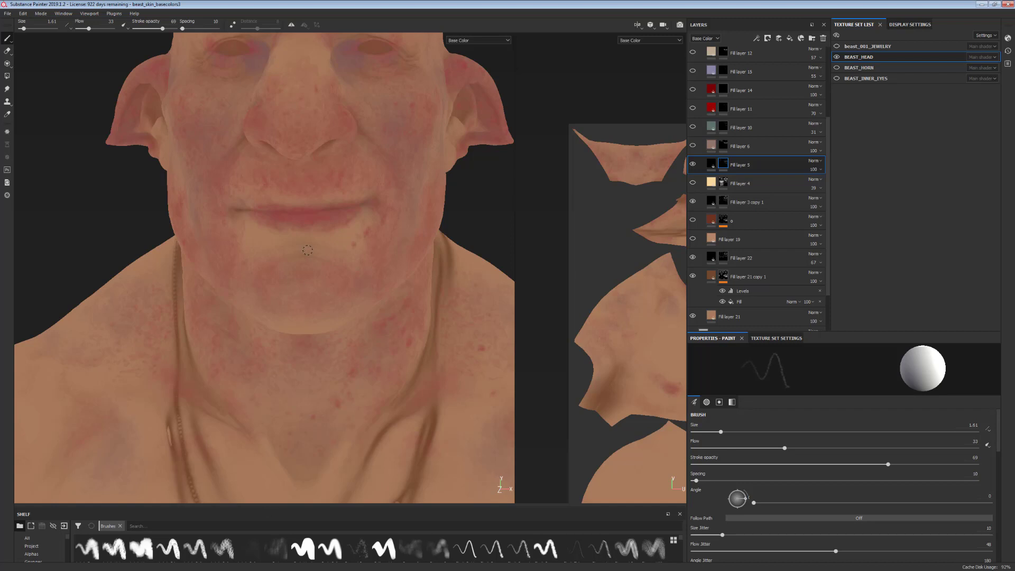
{"action": "scroll", "coordinate": [379, 379], "scroll_direction": "down", "scroll_amount": 6}
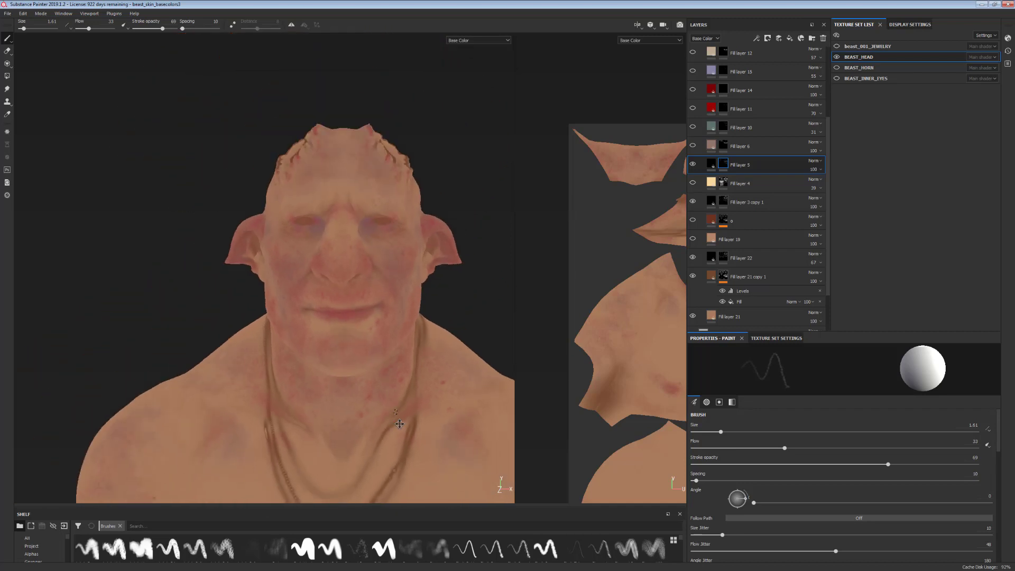
{"action": "key", "text": "m"}
{"action": "scroll", "coordinate": [415, 390], "scroll_direction": "down", "scroll_amount": 4}
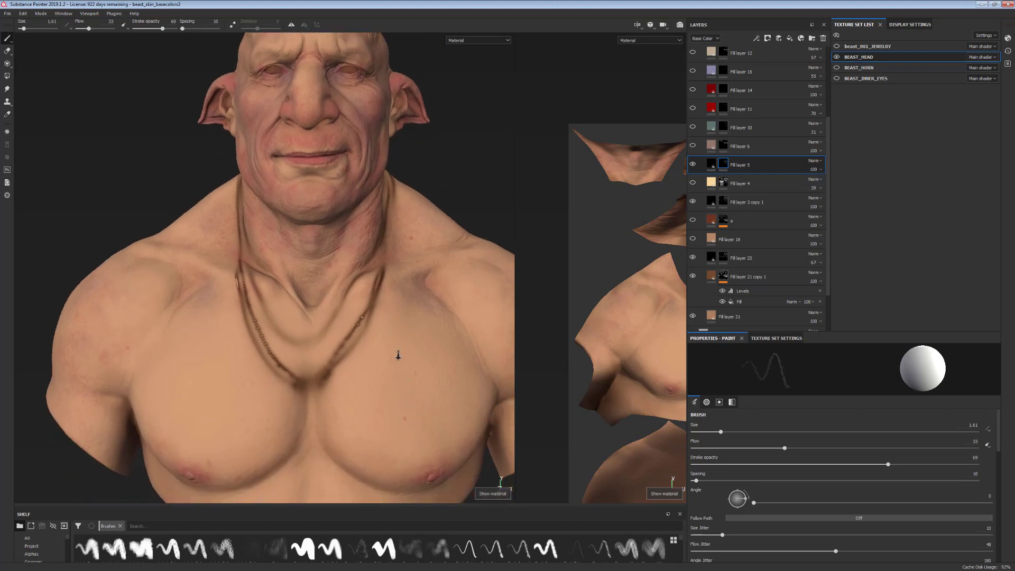
{"action": "left_click_drag", "start_coordinate": [428, 407], "coordinate": [426, 404], "text": "alt"}
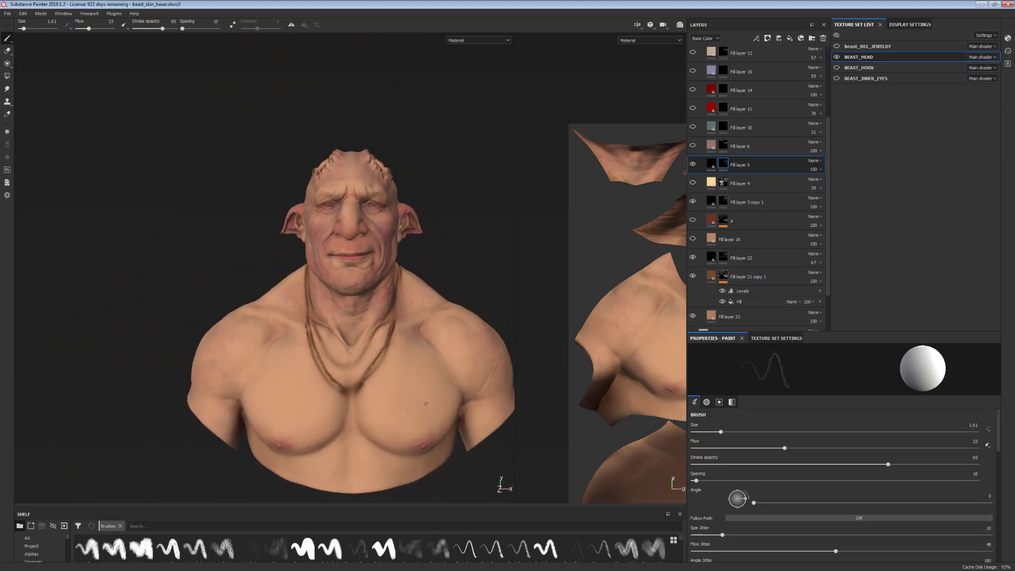
Check the tan base color of Fill layer 21 against the overall look of the bust
{"action": "scroll", "coordinate": [826, 275], "scroll_direction": "down", "scroll_amount": 2}
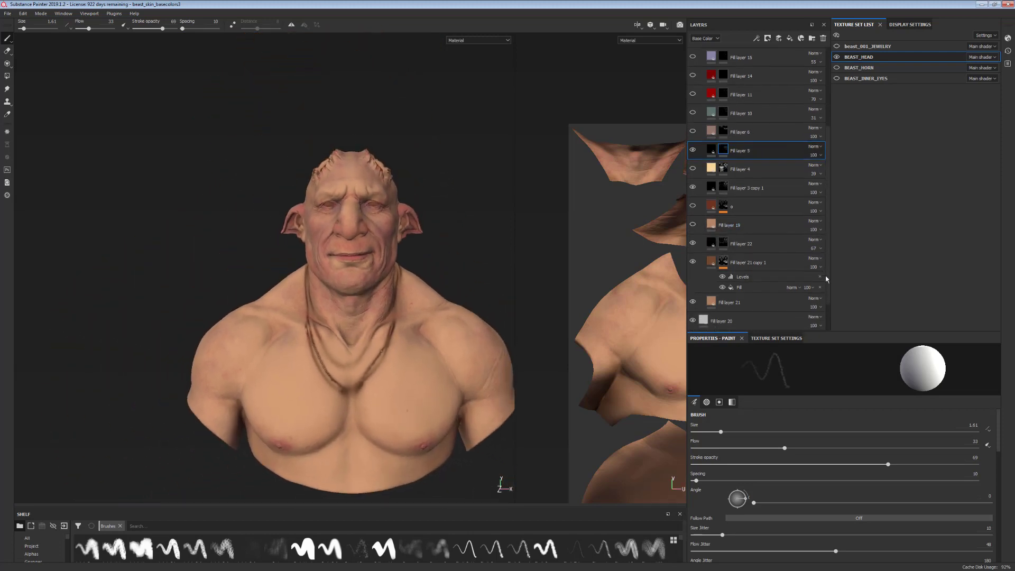
{"action": "scroll", "coordinate": [434, 362], "scroll_direction": "up", "scroll_amount": 2}
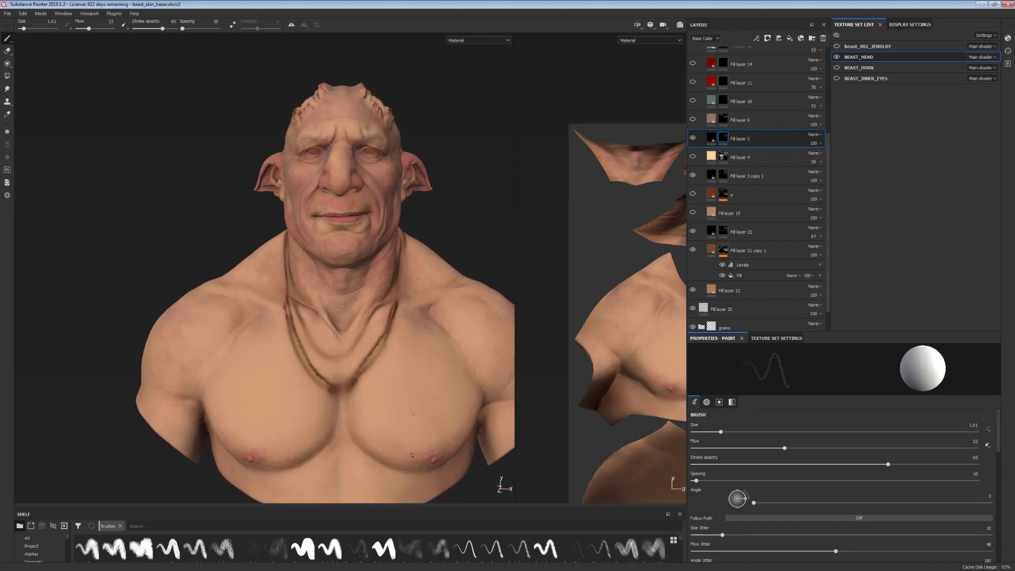
{"action": "left_click", "coordinate": [751, 290]}
{"action": "left_click", "coordinate": [852, 439]}
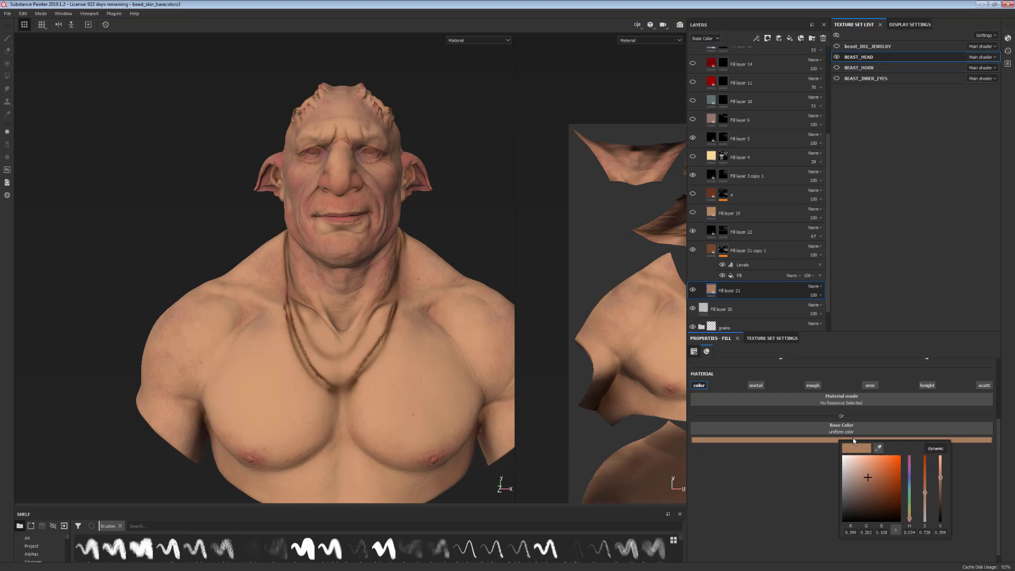
{"action": "left_click", "coordinate": [486, 255]}
{"action": "middle_click_drag", "start_coordinate": [485, 217], "coordinate": [485, 233], "text": "alt"}
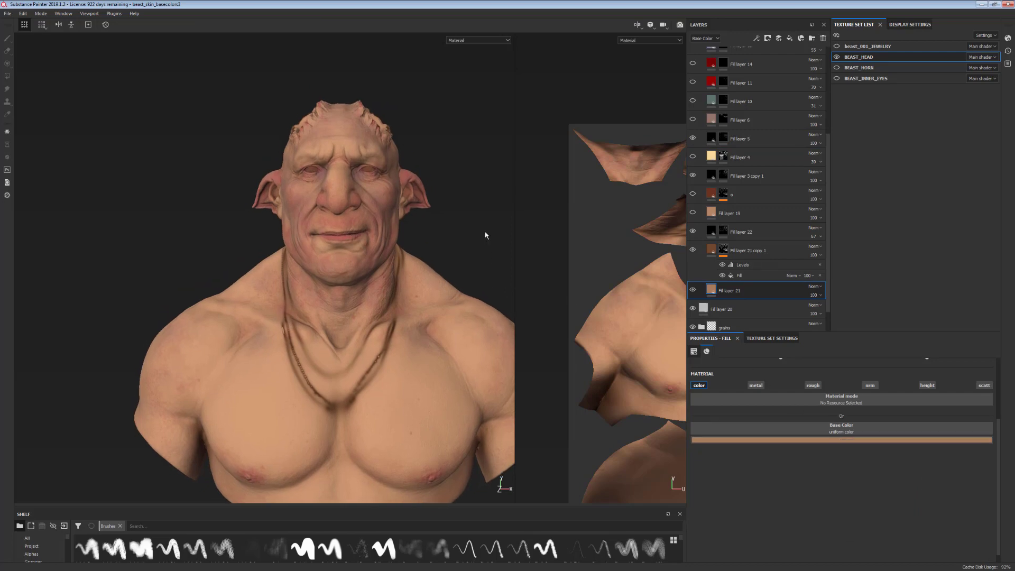
Show the hidden pale yellow Fill layer 4 and set its opacity to 34
{"action": "left_click", "coordinate": [752, 158]}
{"action": "left_click", "coordinate": [693, 157]}
{"action": "middle_click_drag", "start_coordinate": [438, 403], "coordinate": [431, 373], "text": "alt"}
{"action": "right_click_drag", "start_coordinate": [431, 374], "coordinate": [434, 306], "text": "alt"}
{"action": "mouse_move", "coordinate": [462, 355]}
{"action": "left_mouse_down", "text": "alt"}
{"action": "mouse_move", "coordinate": [408, 358]}
{"action": "mouse_move", "coordinate": [462, 347]}
{"action": "left_mouse_up", "text": "alt"}
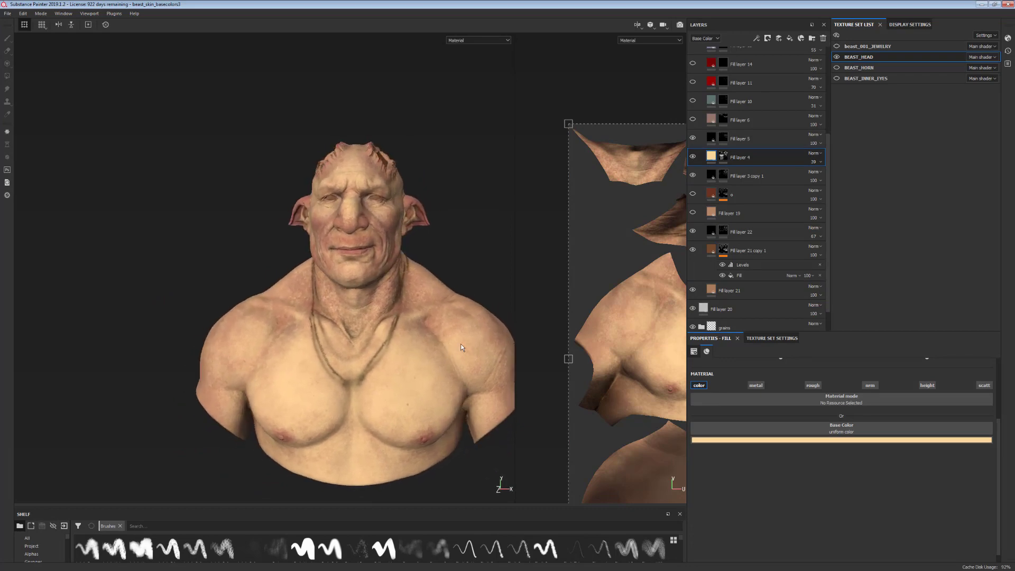
{"action": "left_click", "coordinate": [814, 161]}
{"action": "mouse_move", "coordinate": [822, 177]}
{"action": "left_mouse_down"}
{"action": "mouse_move", "coordinate": [839, 179]}
{"action": "mouse_move", "coordinate": [818, 181]}
{"action": "left_mouse_up"}
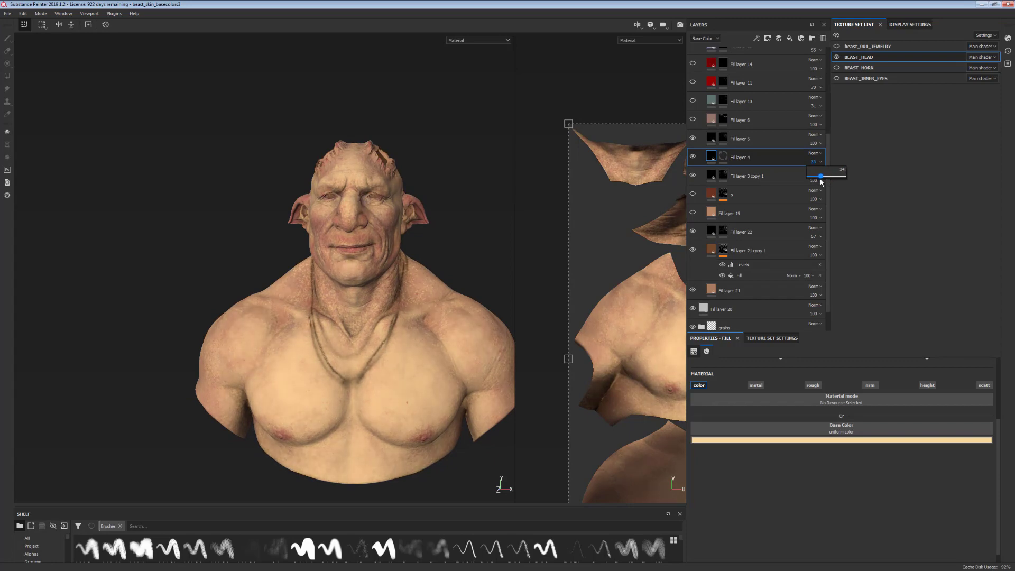
Inspect the coverage of Fill layer 4 on the head and torso in the material view and in its mask channel
{"action": "left_click_drag", "start_coordinate": [432, 412], "coordinate": [442, 410], "text": "alt"}
{"action": "right_click_drag", "start_coordinate": [442, 410], "coordinate": [444, 373], "text": "alt"}
{"action": "mouse_move", "coordinate": [444, 372]}
{"action": "middle_mouse_down", "text": "alt"}
{"action": "mouse_move", "coordinate": [462, 380]}
{"action": "mouse_move", "coordinate": [442, 363]}
{"action": "middle_mouse_up", "text": "alt"}
{"action": "mouse_move", "coordinate": [453, 397]}
{"action": "left_mouse_down", "text": "alt"}
{"action": "mouse_move", "coordinate": [345, 430]}
{"action": "mouse_move", "coordinate": [444, 403]}
{"action": "left_mouse_up", "text": "alt"}
{"action": "scroll", "coordinate": [432, 353], "scroll_direction": "up", "scroll_amount": 2}
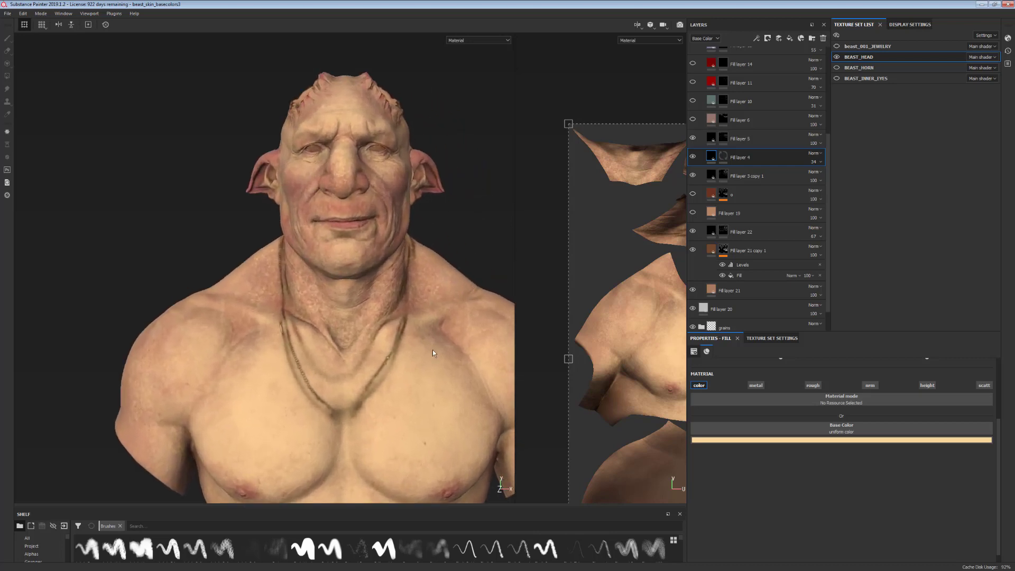
{"action": "left_click", "coordinate": [723, 157]}
{"action": "key", "text": "1"}
{"action": "mouse_move", "coordinate": [405, 408]}
{"action": "middle_mouse_down", "text": "alt"}
{"action": "mouse_move", "coordinate": [393, 405]}
{"action": "mouse_move", "coordinate": [396, 424]}
{"action": "middle_mouse_up", "text": "alt"}
{"action": "right_click_drag", "start_coordinate": [396, 425], "coordinate": [397, 399], "text": "alt"}
{"action": "left_click", "coordinate": [507, 40]}
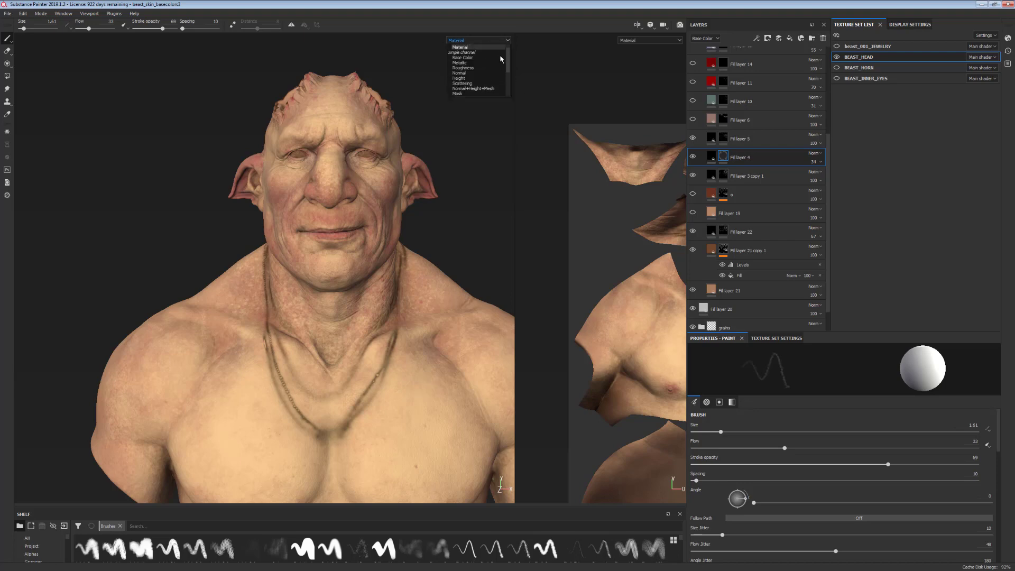
{"action": "left_click", "coordinate": [508, 41]}
{"action": "left_click", "coordinate": [509, 41]}
{"action": "left_click", "coordinate": [458, 94]}
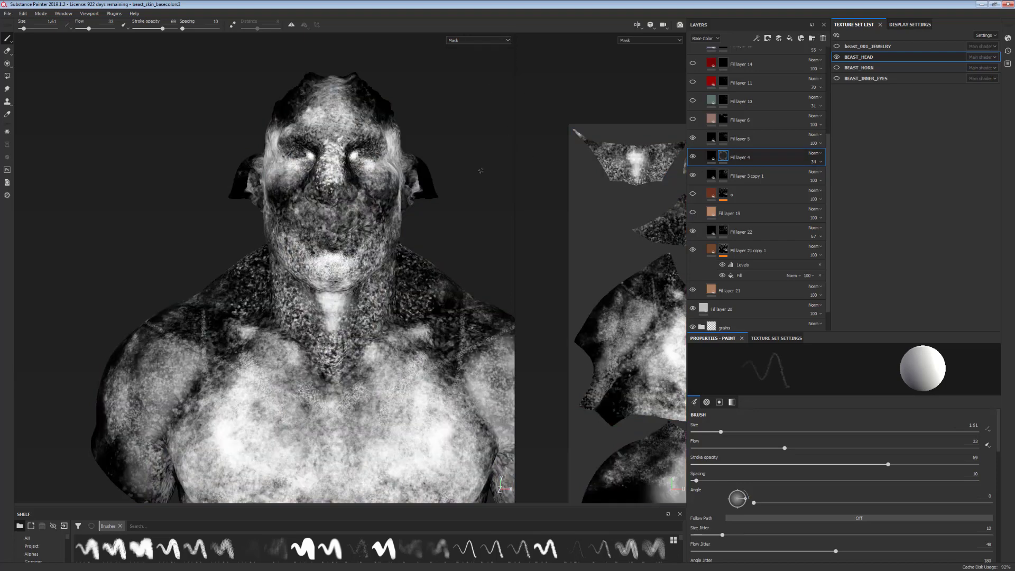
{"action": "middle_click_drag", "start_coordinate": [418, 407], "coordinate": [391, 415]}
{"action": "left_click_drag", "start_coordinate": [391, 415], "coordinate": [441, 369], "text": "alt"}
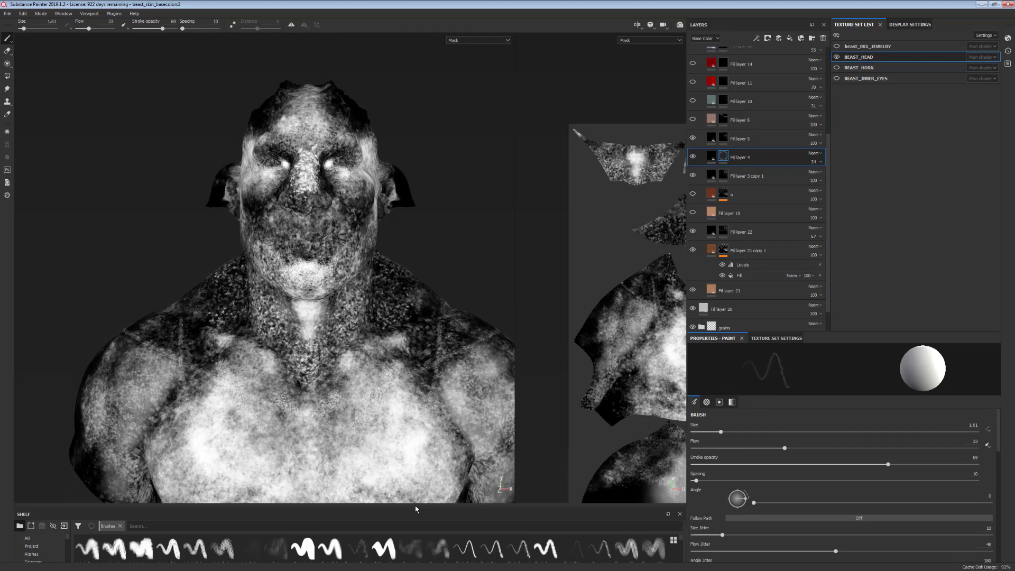
Enlarge the shelf, choose the Dirt 3 brush for the Fill layer 4 mask, and turn symmetry on
{"action": "mouse_move", "coordinate": [417, 506]}
{"action": "left_mouse_down"}
{"action": "mouse_move", "coordinate": [439, 248]}
{"action": "mouse_move", "coordinate": [448, 354]}
{"action": "left_mouse_up"}
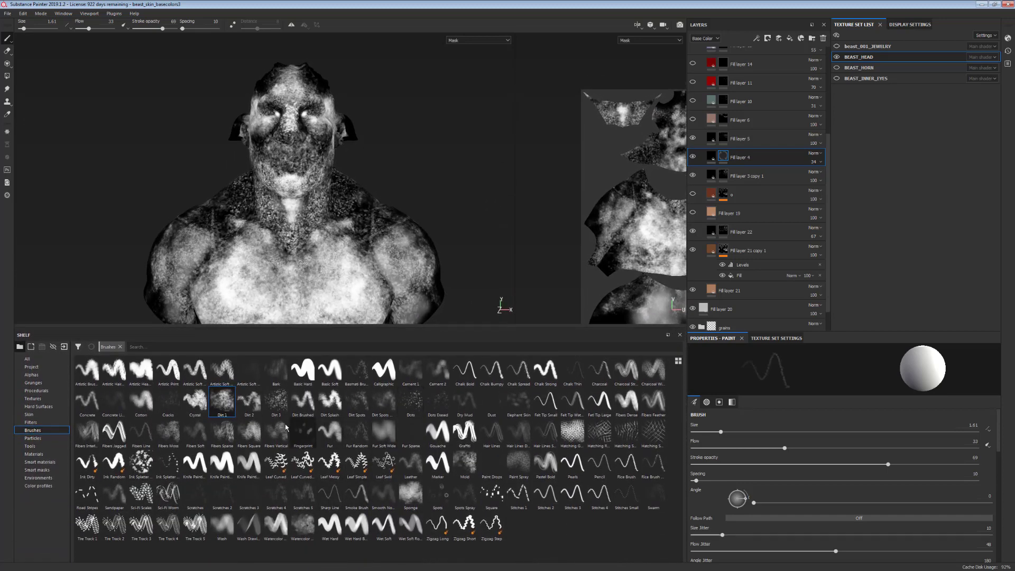
{"action": "left_click", "coordinate": [277, 404]}
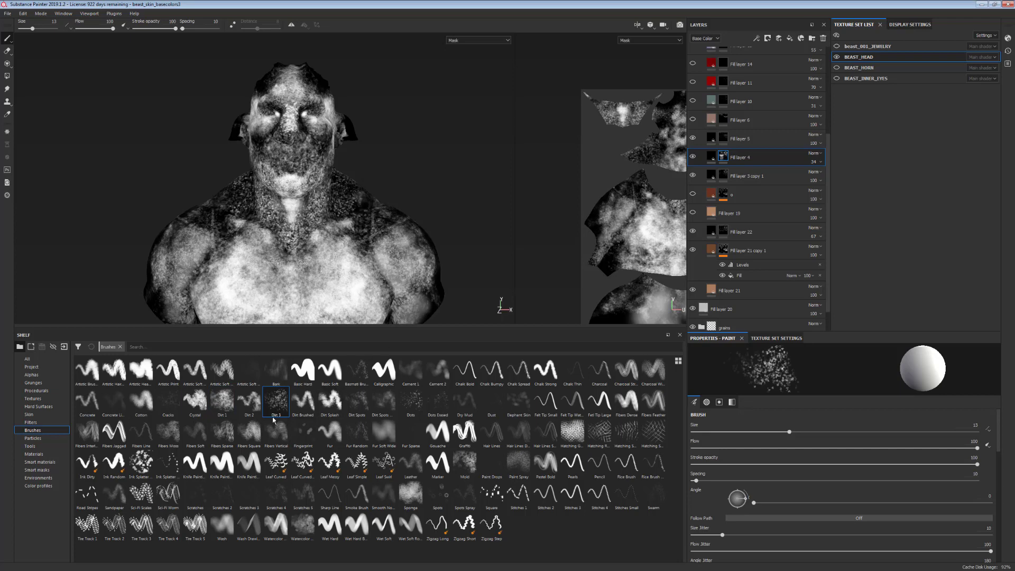
{"action": "left_click", "coordinate": [291, 25]}
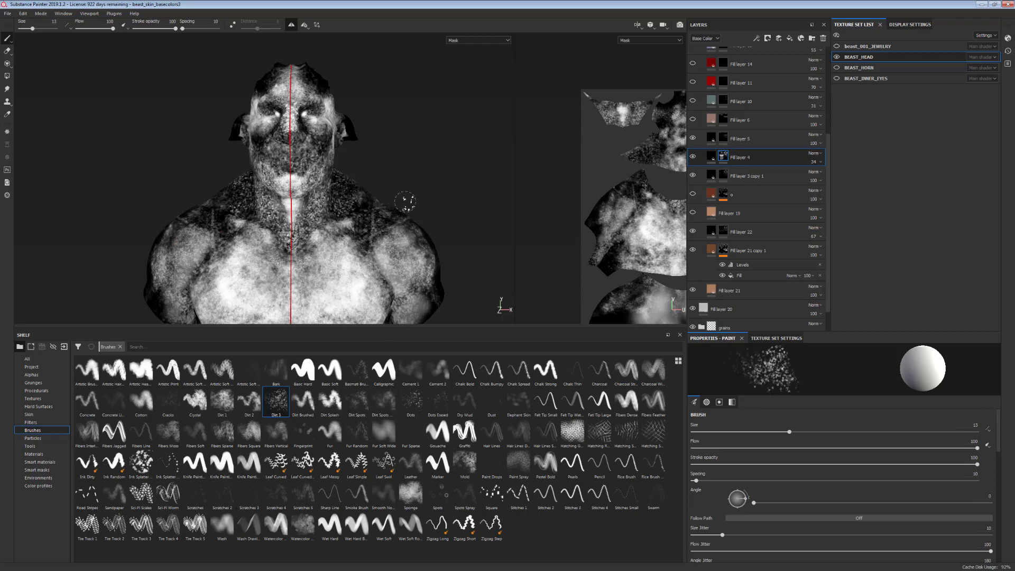
{"action": "middle_click_drag", "start_coordinate": [394, 220], "coordinate": [398, 170], "text": "alt"}
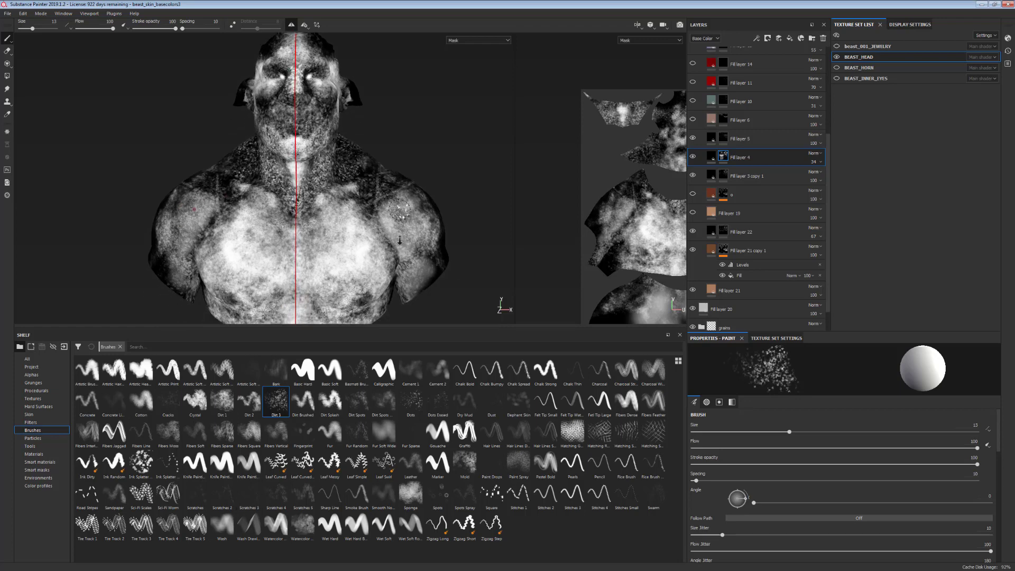
{"action": "scroll", "coordinate": [398, 170], "scroll_direction": "up", "scroll_amount": 3}
{"action": "scroll", "coordinate": [368, 168], "scroll_direction": "down", "scroll_amount": 2}
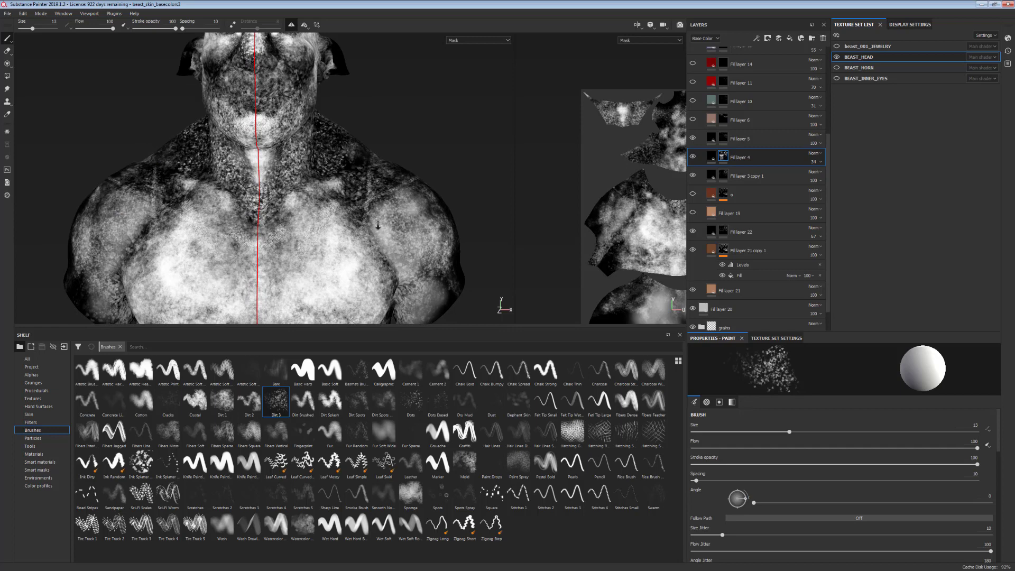
Return to the material view and show the hidden Fill layer 6 on the bust
{"action": "key", "text": "m"}
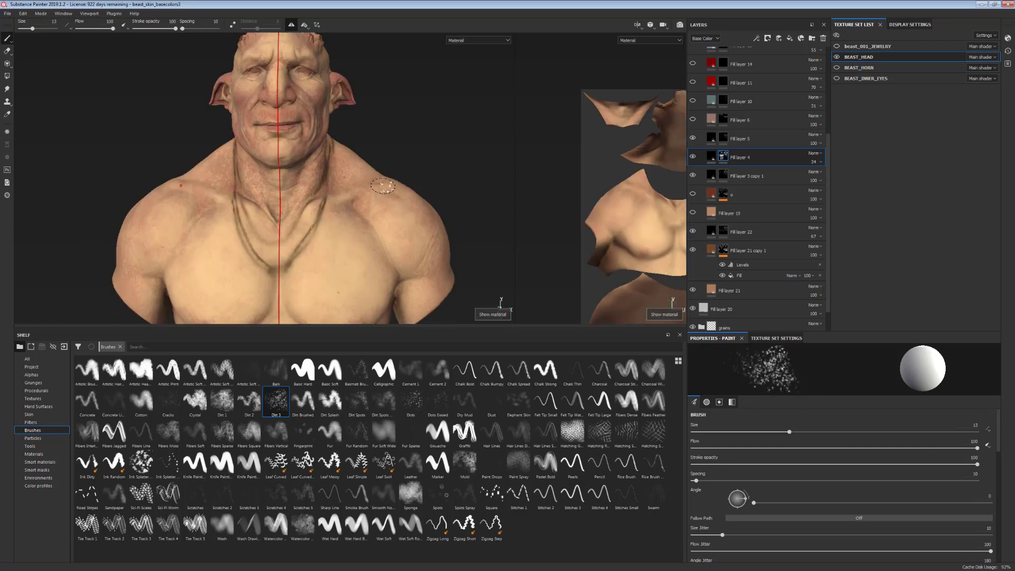
{"action": "middle_click_drag", "start_coordinate": [405, 208], "coordinate": [473, 286], "text": "alt"}
{"action": "scroll", "coordinate": [447, 269], "scroll_direction": "up", "scroll_amount": 1}
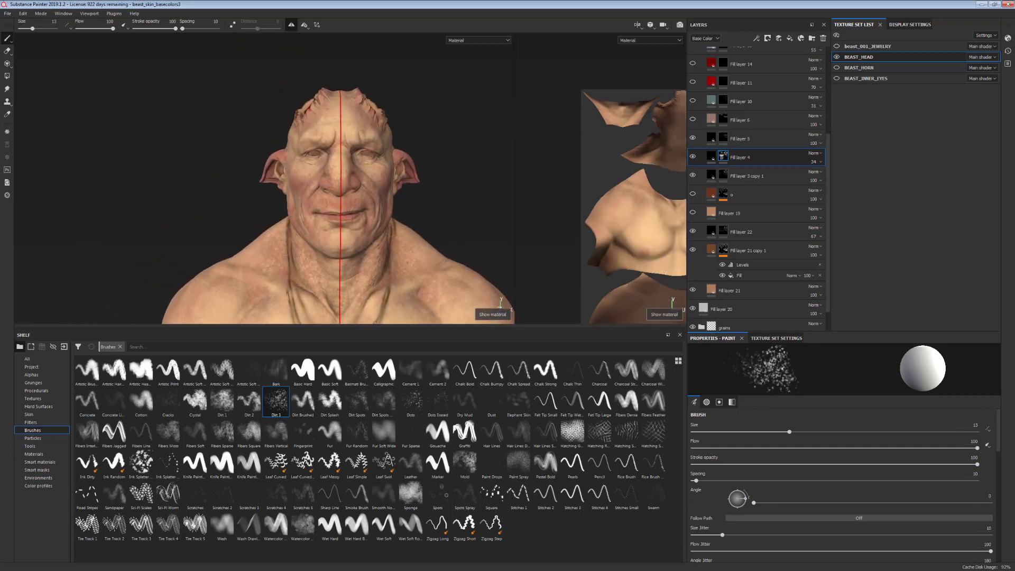
{"action": "scroll", "coordinate": [826, 186], "scroll_direction": "up", "scroll_amount": 2}
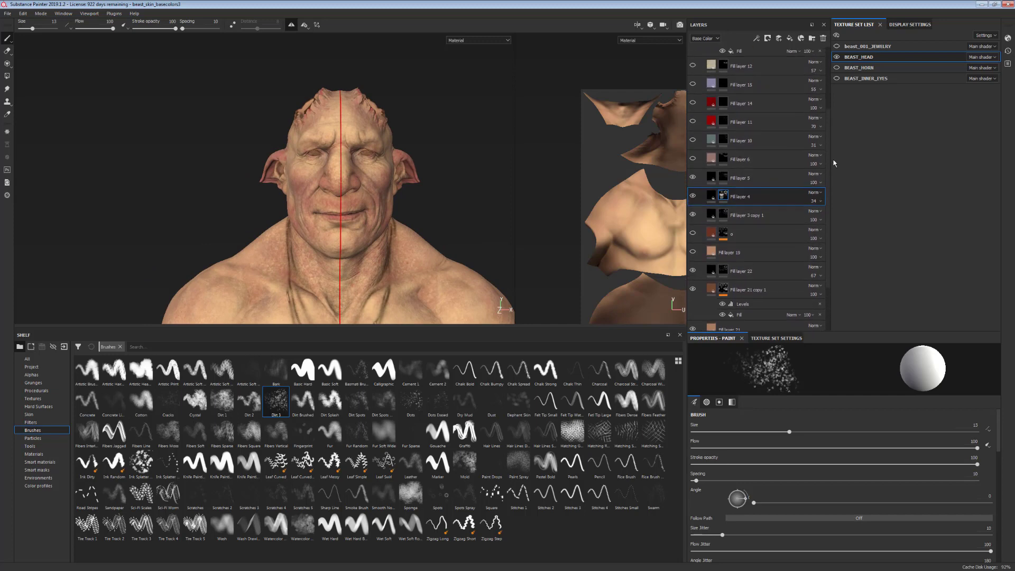
{"action": "scroll", "coordinate": [821, 154], "scroll_direction": "up", "scroll_amount": 2}
{"action": "left_click", "coordinate": [712, 197]}
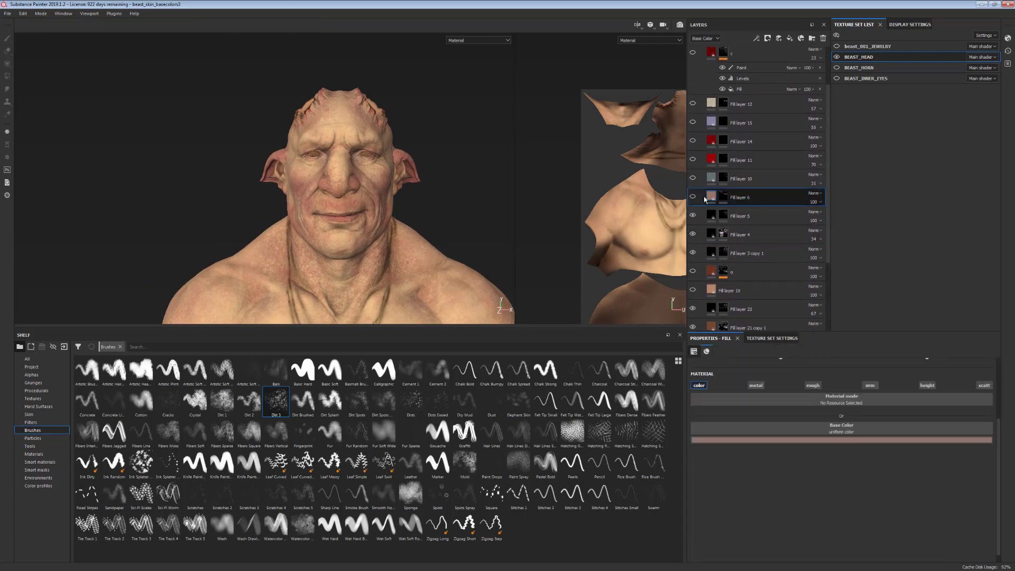
{"action": "left_click", "coordinate": [693, 196]}
{"action": "scroll", "coordinate": [453, 284], "scroll_direction": "up", "scroll_amount": 3}
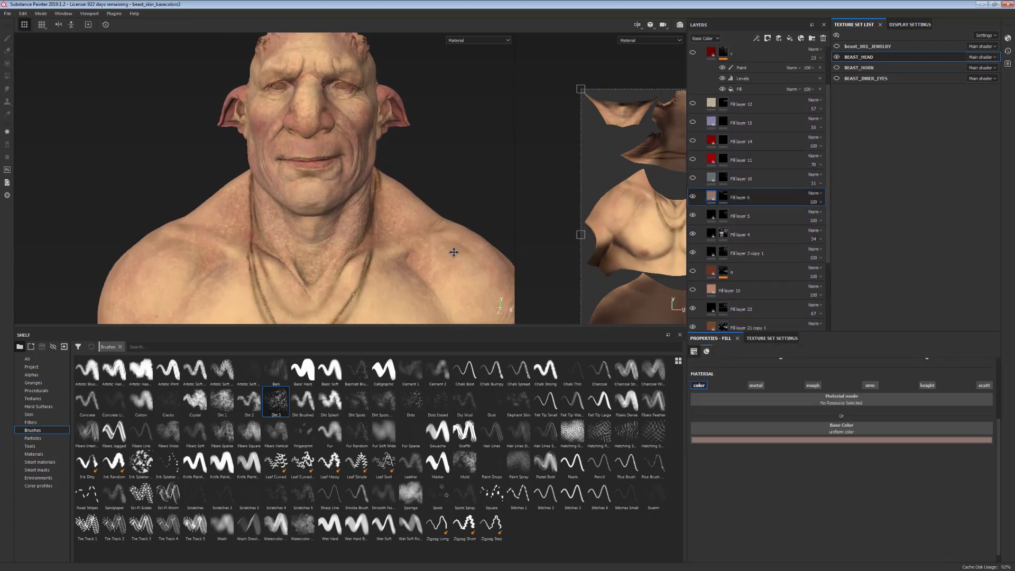
Show the hidden blue-grey Fill layer 10 and set its opacity to 97
{"action": "scroll", "coordinate": [452, 249], "scroll_direction": "down", "scroll_amount": 4}
{"action": "scroll", "coordinate": [382, 259], "scroll_direction": "up", "scroll_amount": 3}
{"action": "middle_click_drag", "start_coordinate": [465, 254], "coordinate": [450, 269], "text": "alt"}
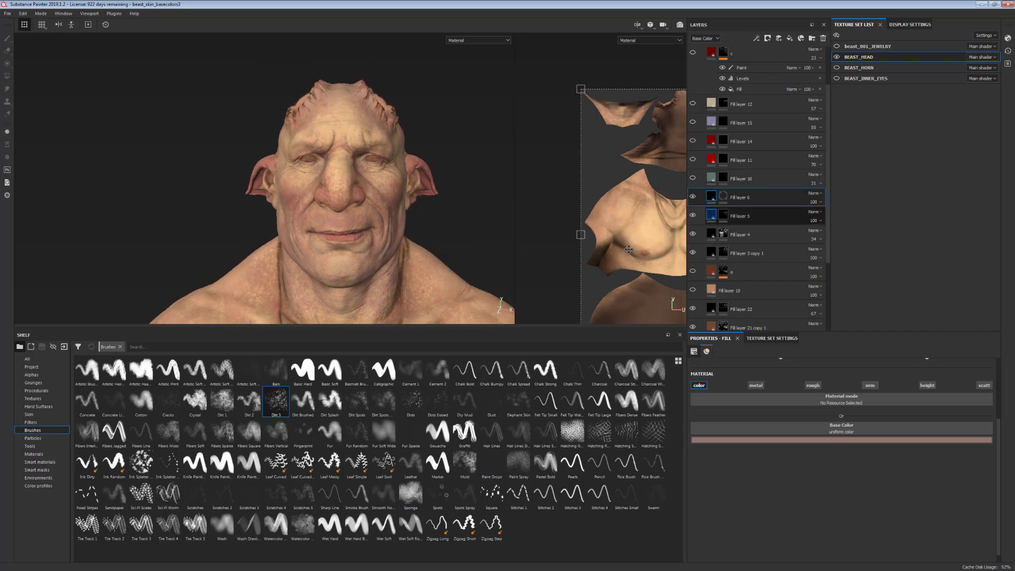
{"action": "middle_click_drag", "start_coordinate": [429, 265], "coordinate": [434, 295], "text": "alt"}
{"action": "left_click_drag", "start_coordinate": [434, 294], "coordinate": [427, 291], "text": "alt"}
{"action": "left_click", "coordinate": [693, 181]}
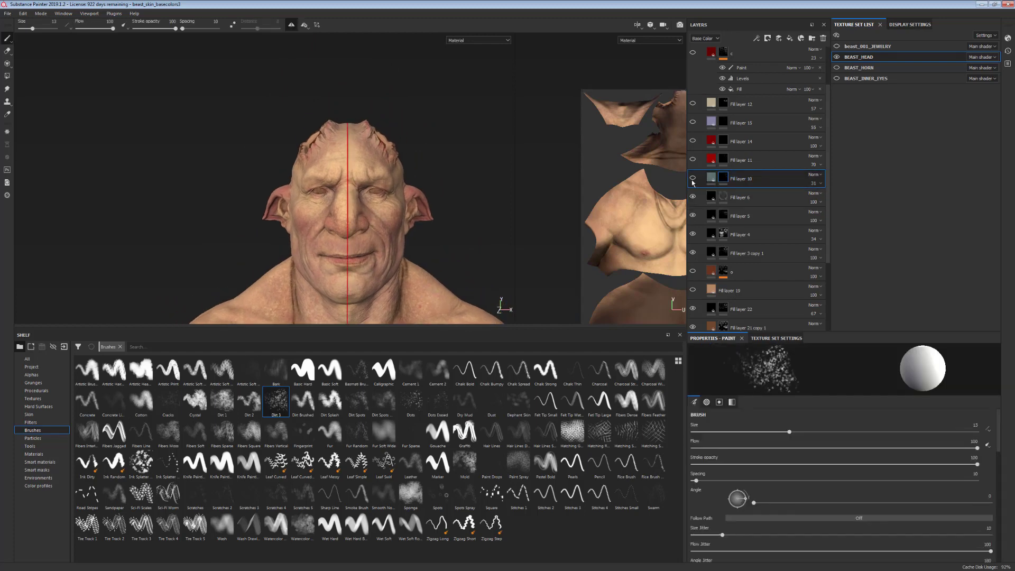
{"action": "left_click_drag", "start_coordinate": [813, 183], "coordinate": [843, 200]}
{"action": "middle_click_drag", "start_coordinate": [423, 260], "coordinate": [425, 197], "text": "alt"}
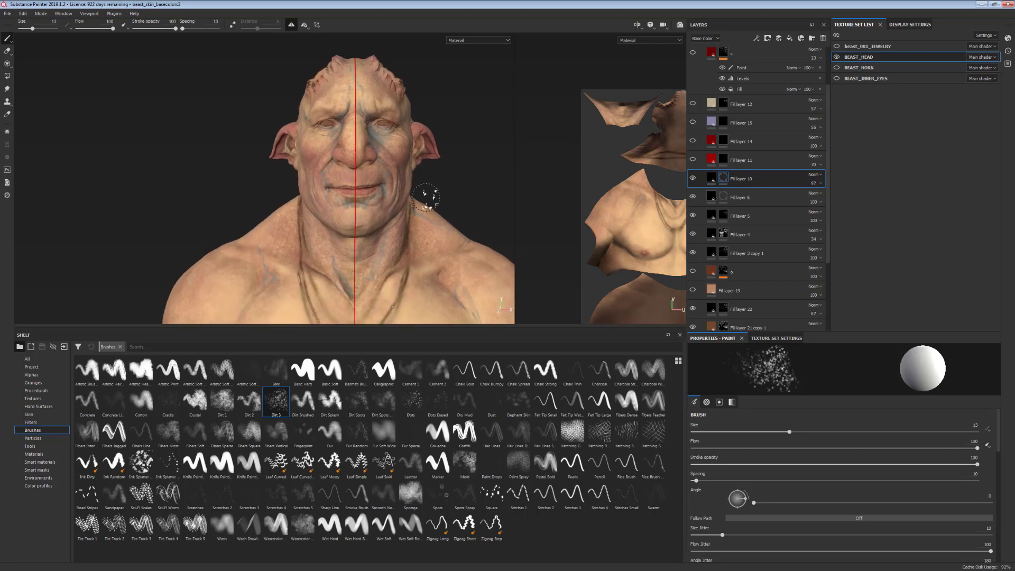
{"action": "left_click_drag", "start_coordinate": [429, 197], "coordinate": [433, 202], "text": "alt"}
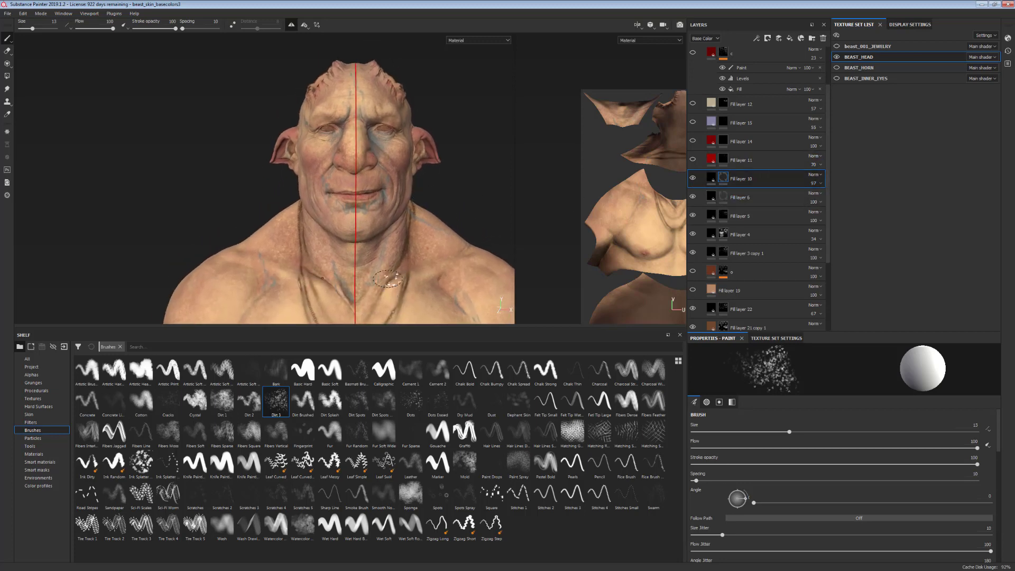
Choose the Fur Soft Wide brush for the Fill layer 10 mask and reduce its size to about 2.9
{"action": "left_click", "coordinate": [724, 178]}
{"action": "left_click", "coordinate": [385, 448]}
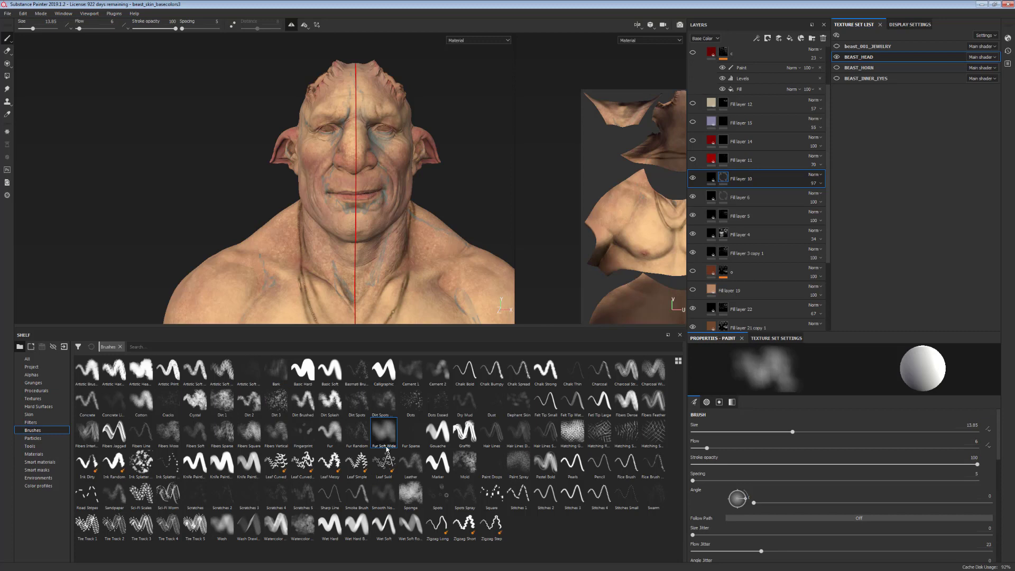
{"action": "scroll", "coordinate": [402, 249], "scroll_direction": "up", "scroll_amount": 3}
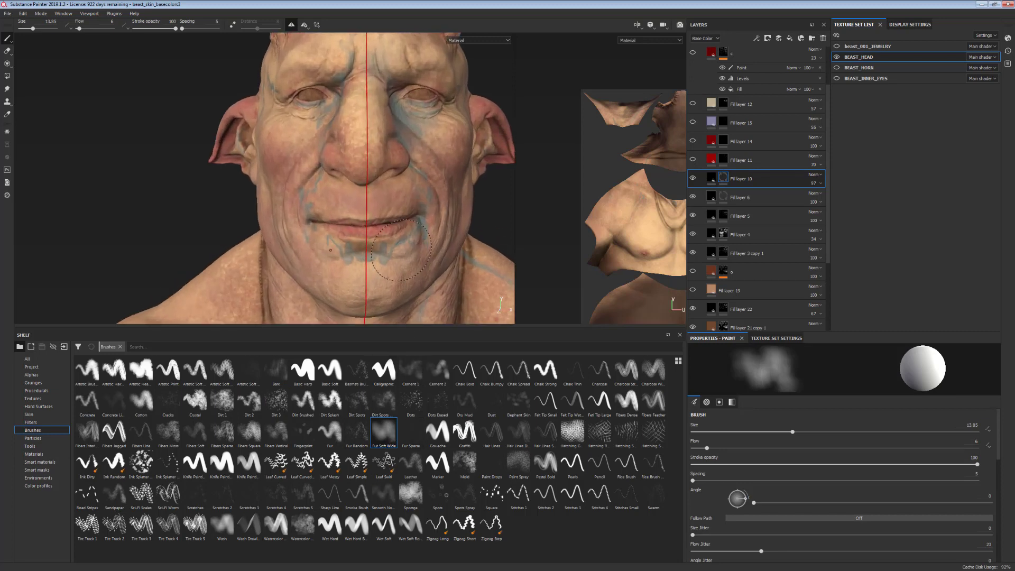
{"action": "key", "text": "bracketleft"}
{"action": "key", "text": "bracketleft"}
{"action": "key", "text": "bracketleft"}
{"action": "key", "text": "bracketleft"}
{"action": "key", "text": "bracketleft"}
{"action": "key", "text": "bracketleft"}
{"action": "key", "text": "bracketleft"}
{"action": "key", "text": "bracketleft"}
{"action": "key", "text": "bracketleft"}
{"action": "key", "text": "bracketleft"}
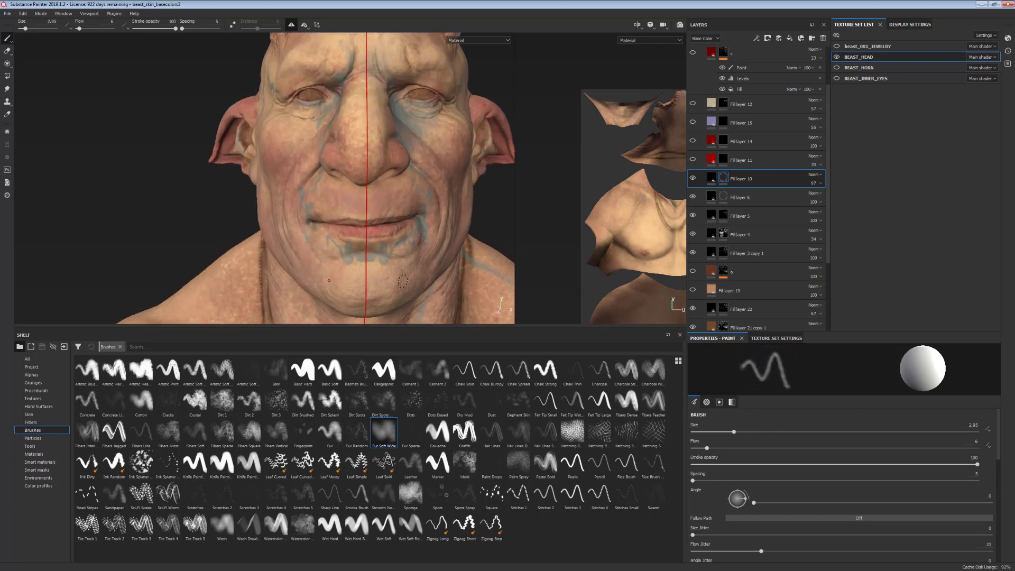
Try painting mirrored blue-grey strokes on the chin in the Fill layer 10 mask, and undo them
{"action": "middle_click_drag", "start_coordinate": [460, 311], "coordinate": [456, 282], "text": "alt"}
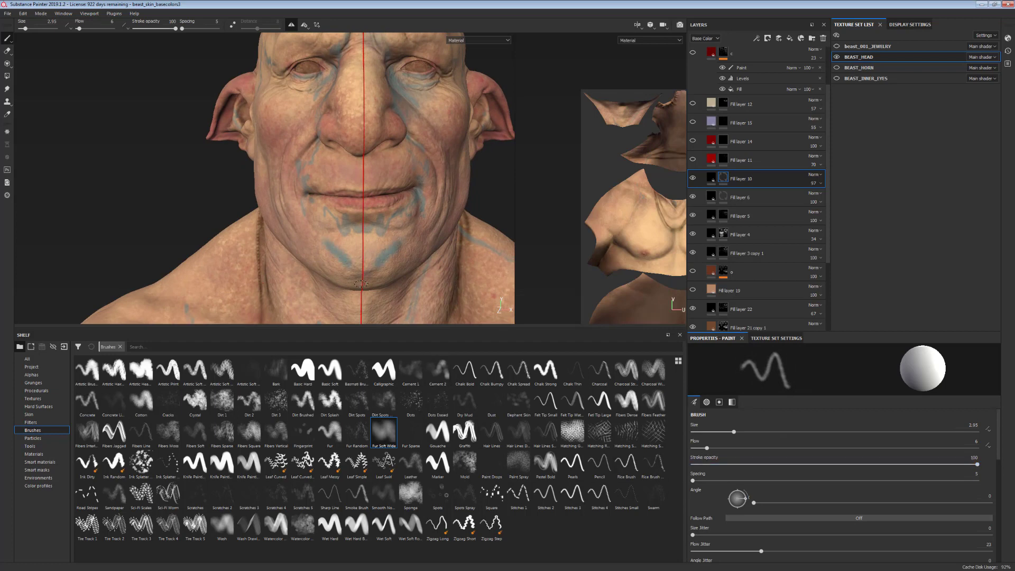
{"action": "left_click_drag", "start_coordinate": [362, 284], "coordinate": [358, 315], "text": "alt"}
{"action": "key", "text": "ctrl+z"}
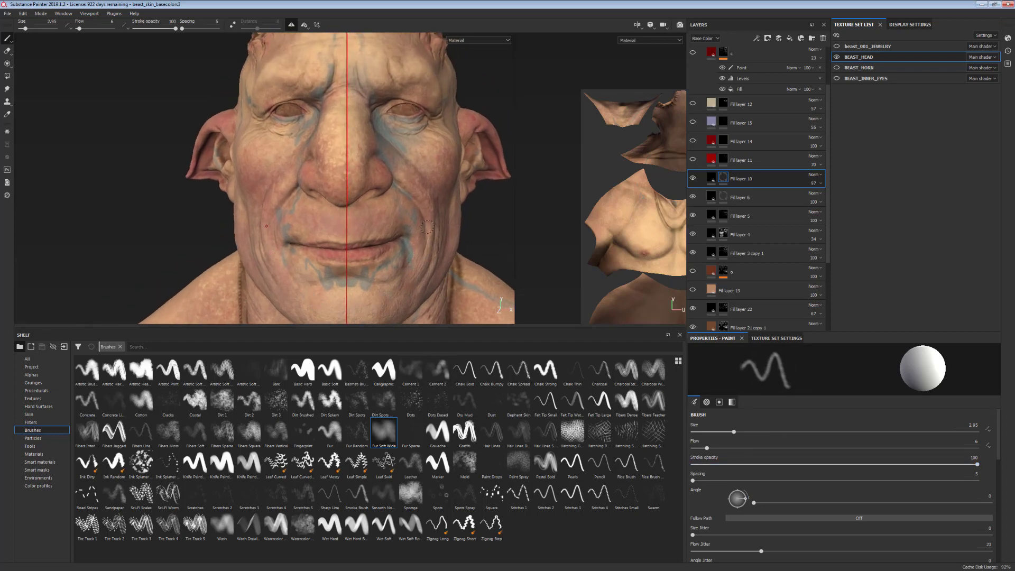
Paint more blue-grey tint around the mouth corners and under the eyes in the Fill layer 10 mask
{"action": "left_click_drag", "start_coordinate": [427, 227], "coordinate": [379, 170], "text": "alt"}
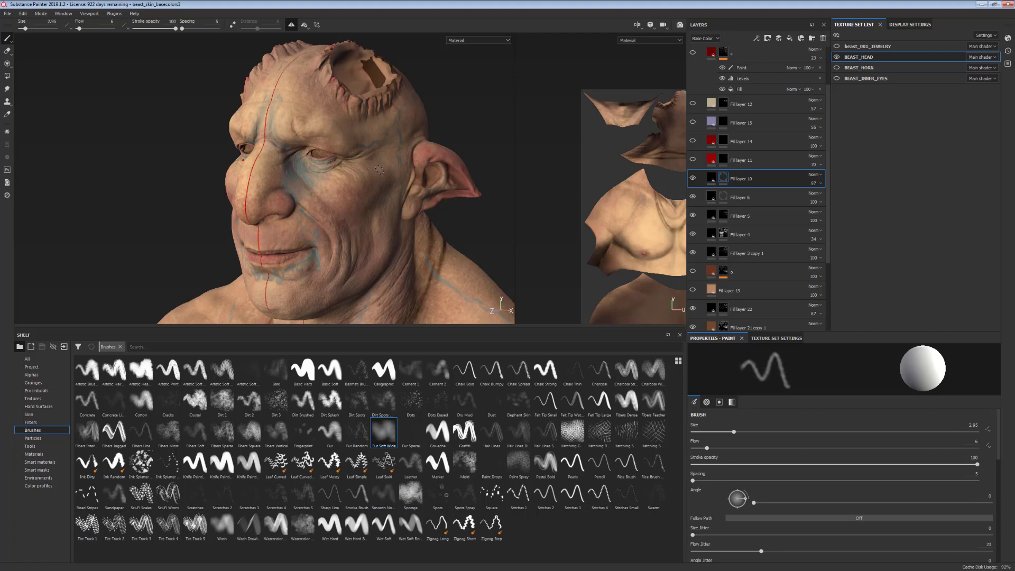
{"action": "left_click_drag", "start_coordinate": [418, 215], "coordinate": [386, 238], "text": "alt"}
{"action": "middle_click_drag", "start_coordinate": [413, 227], "coordinate": [399, 210], "text": "alt"}
{"action": "right_click_drag", "start_coordinate": [399, 210], "coordinate": [419, 228], "text": "alt"}
{"action": "middle_click_drag", "start_coordinate": [419, 228], "coordinate": [418, 167], "text": "alt"}
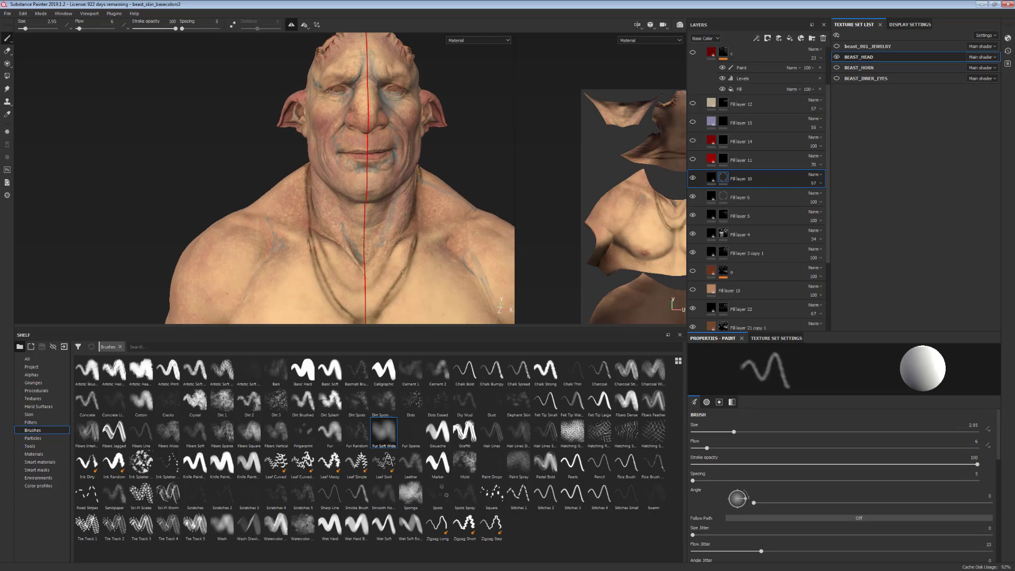
{"action": "right_click_drag", "start_coordinate": [417, 166], "coordinate": [388, 213], "text": "alt"}
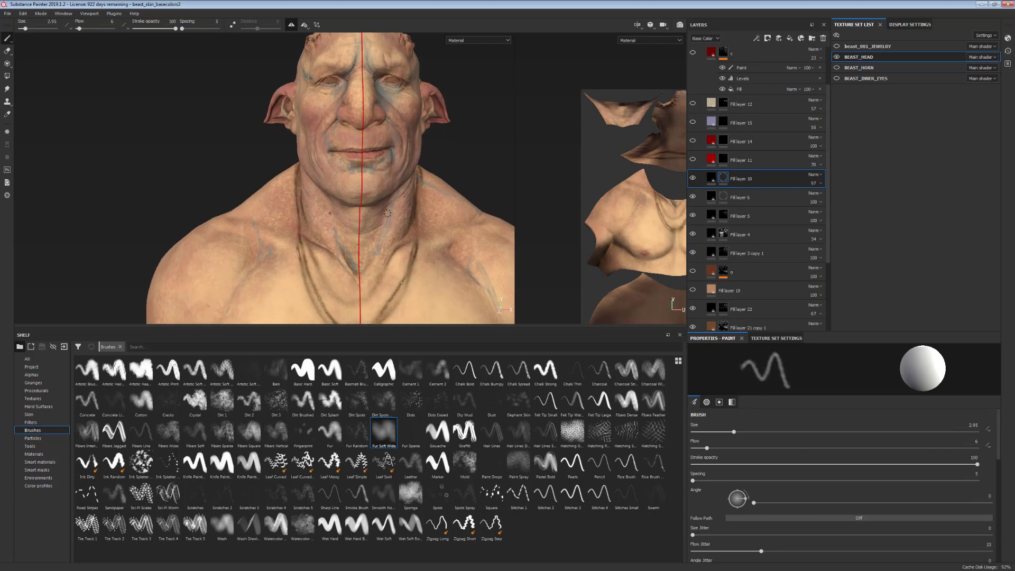
{"action": "middle_click_drag", "start_coordinate": [422, 203], "coordinate": [384, 223], "text": "alt"}
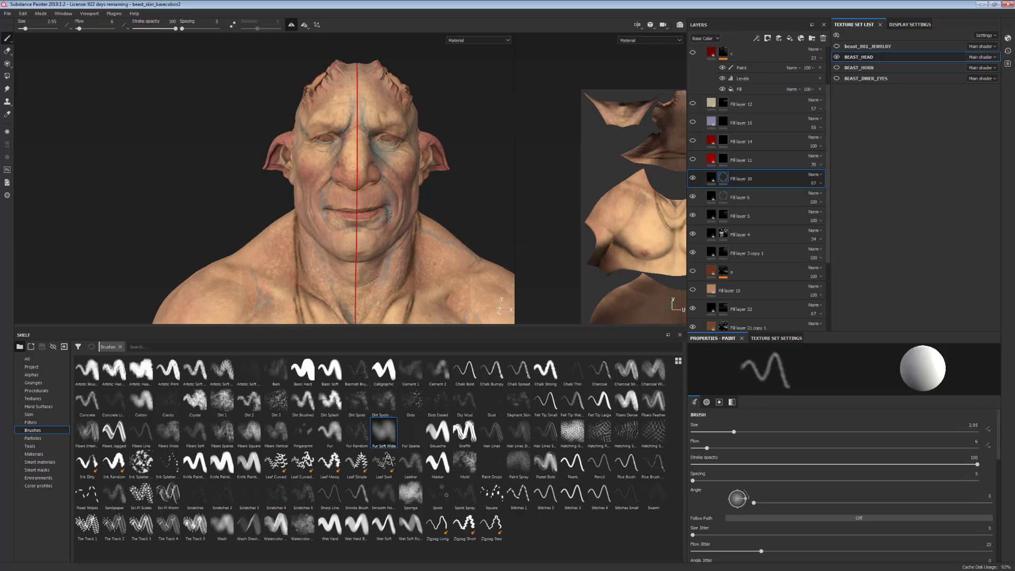
{"action": "left_click_drag", "start_coordinate": [380, 185], "coordinate": [395, 168], "text": "alt"}
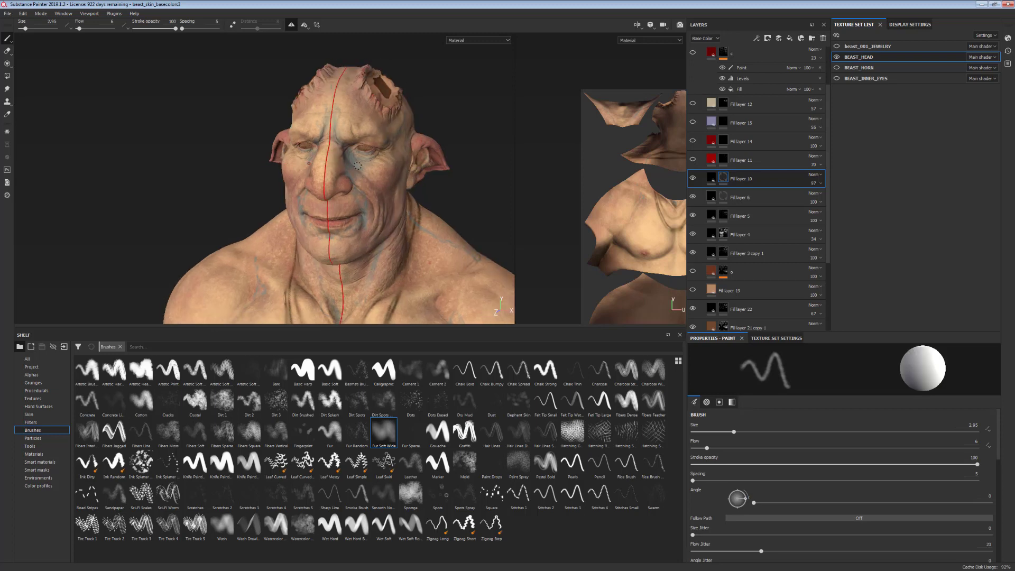
{"action": "left_click_drag", "start_coordinate": [370, 187], "coordinate": [355, 166], "text": "alt"}
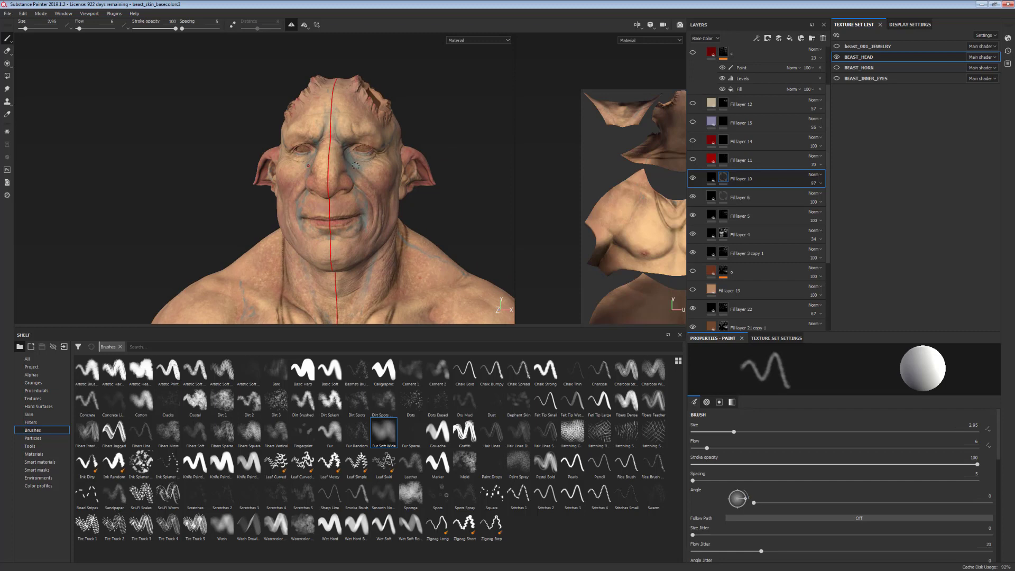
{"action": "left_click_drag", "start_coordinate": [423, 184], "coordinate": [409, 164], "text": "alt"}
Paint a blue-grey vein line from the front of the shoulder down toward the chest, and switch the mask brush to black
{"action": "middle_click_drag", "start_coordinate": [338, 270], "coordinate": [390, 233], "text": "alt"}
{"action": "left_click_drag", "start_coordinate": [339, 249], "coordinate": [397, 256], "text": "alt"}
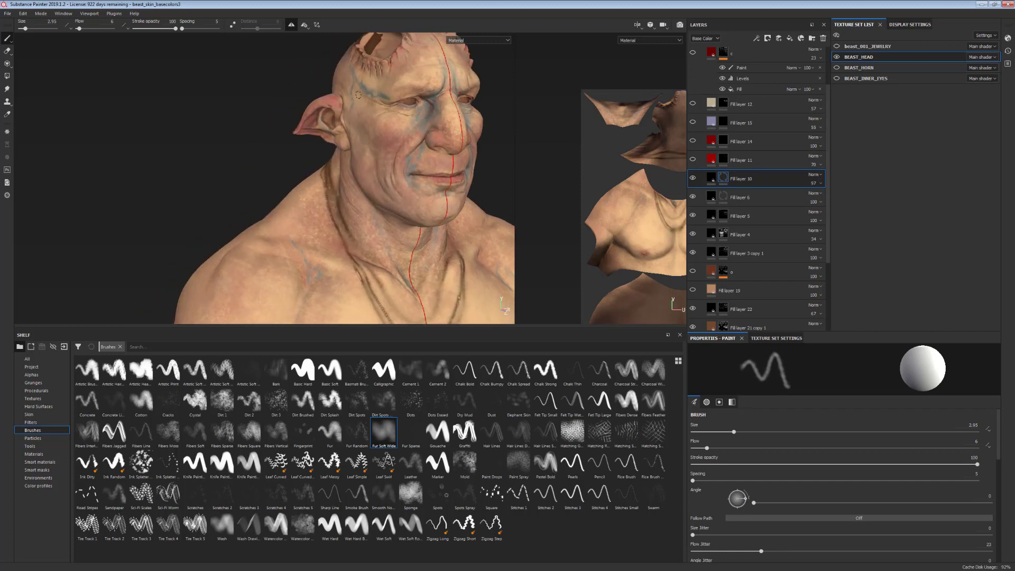
{"action": "middle_click_drag", "start_coordinate": [397, 256], "coordinate": [395, 234], "text": "alt"}
{"action": "left_click_drag", "start_coordinate": [365, 264], "coordinate": [329, 272], "text": "alt"}
{"action": "middle_click_drag", "start_coordinate": [329, 272], "coordinate": [327, 217], "text": "alt"}
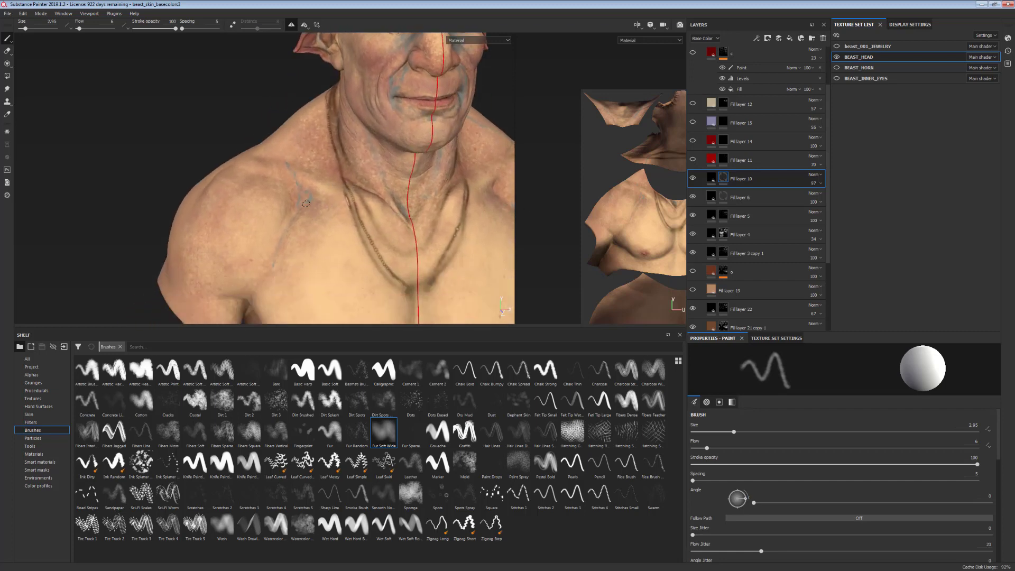
{"action": "key", "text": "x"}
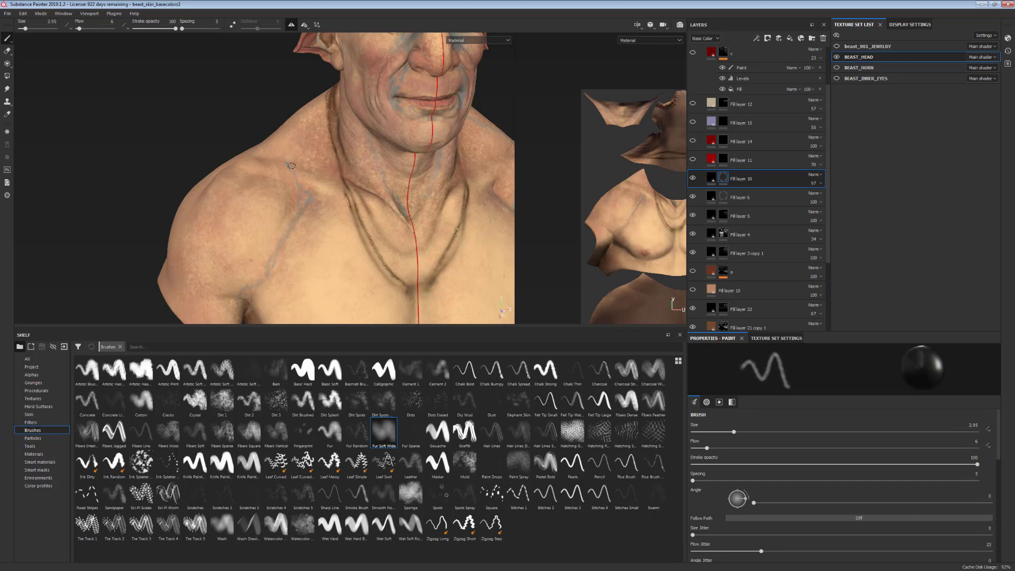
Soften the blue-grey strokes under the eyes and around the mouth with the black mask brush
{"action": "right_click_drag", "start_coordinate": [339, 253], "coordinate": [431, 222], "text": "alt"}
{"action": "left_click_drag", "start_coordinate": [430, 222], "coordinate": [364, 225], "text": "alt"}
{"action": "middle_click_drag", "start_coordinate": [365, 225], "coordinate": [353, 293], "text": "alt"}
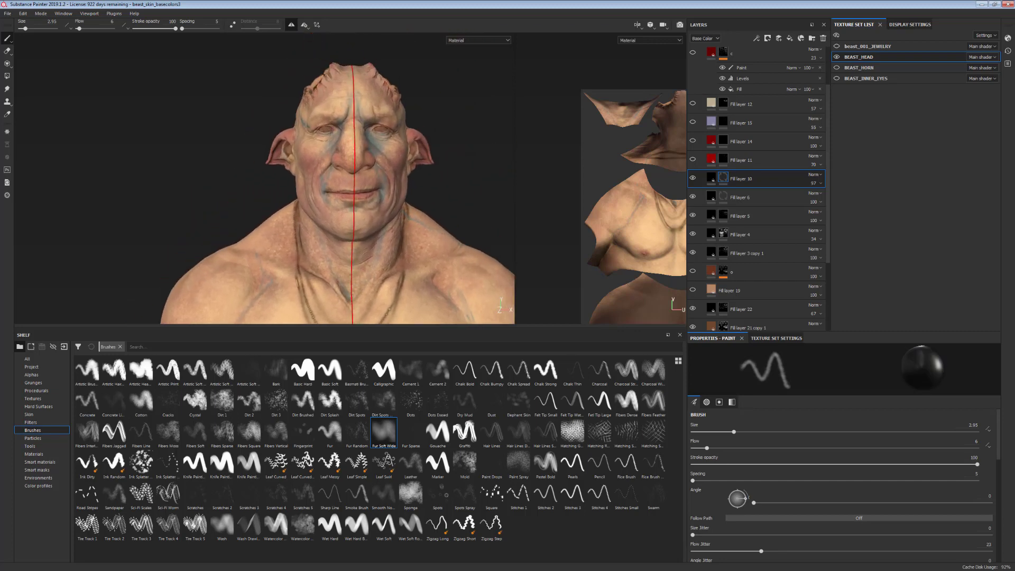
{"action": "left_click_drag", "start_coordinate": [352, 293], "coordinate": [339, 291], "text": "alt"}
{"action": "right_click_drag", "start_coordinate": [338, 291], "coordinate": [317, 301], "text": "alt"}
{"action": "middle_click_drag", "start_coordinate": [317, 265], "coordinate": [334, 293], "text": "alt"}
{"action": "right_click_drag", "start_coordinate": [335, 293], "coordinate": [318, 304], "text": "alt"}
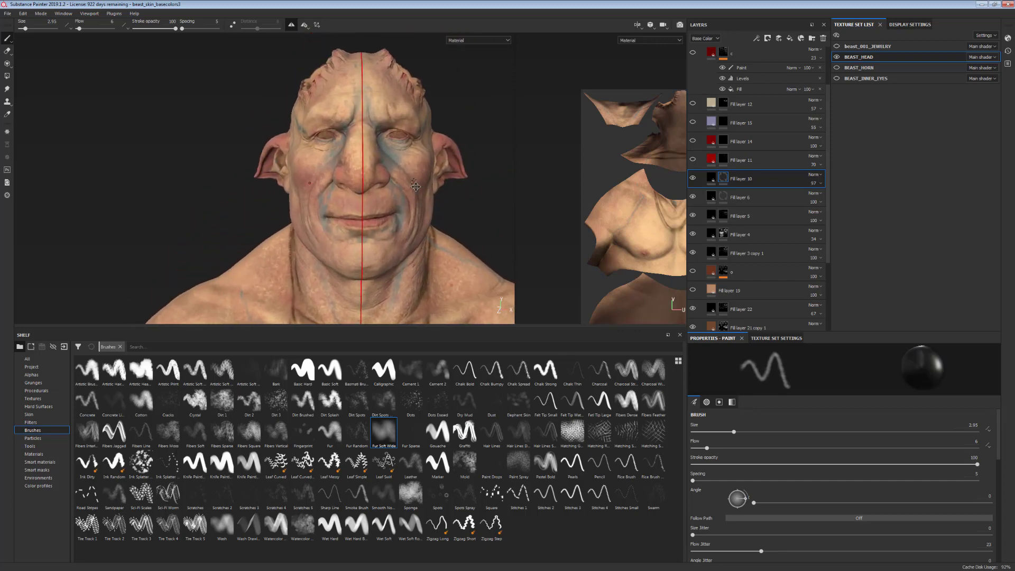
{"action": "middle_click_drag", "start_coordinate": [416, 186], "coordinate": [429, 218], "text": "alt"}
{"action": "key", "text": "x"}
{"action": "key", "text": "x"}
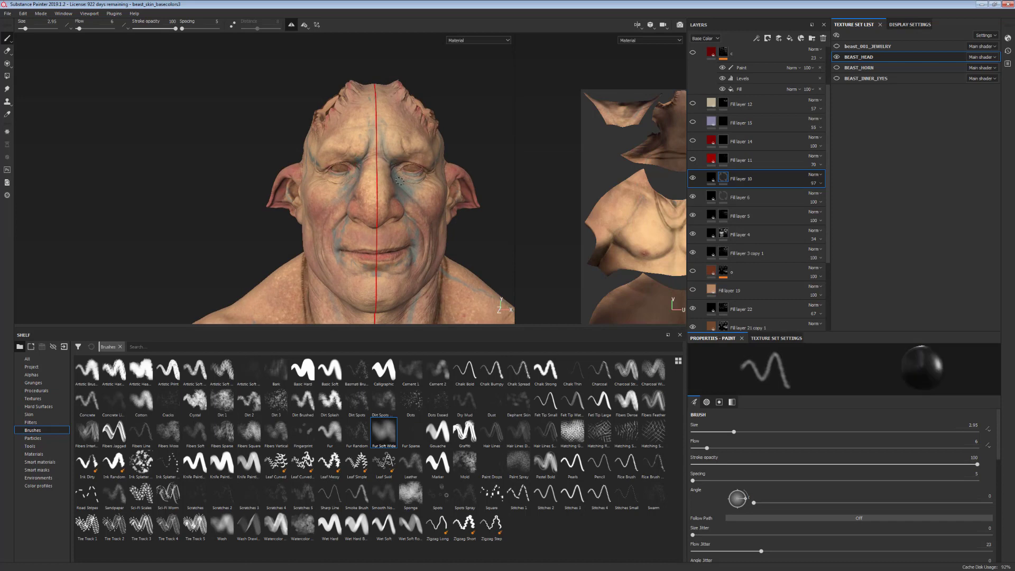
{"action": "left_click_drag", "start_coordinate": [415, 283], "coordinate": [406, 288], "text": "alt"}
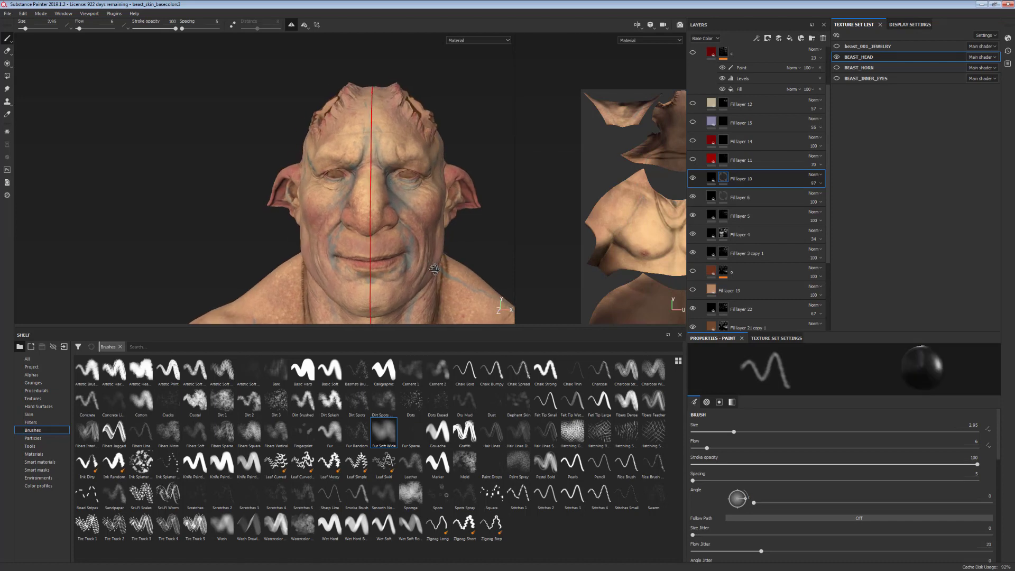
{"action": "middle_click_drag", "start_coordinate": [406, 248], "coordinate": [404, 236], "text": "alt"}
{"action": "right_click_drag", "start_coordinate": [405, 211], "coordinate": [428, 195], "text": "alt"}
{"action": "middle_click_drag", "start_coordinate": [408, 183], "coordinate": [408, 195], "text": "alt"}
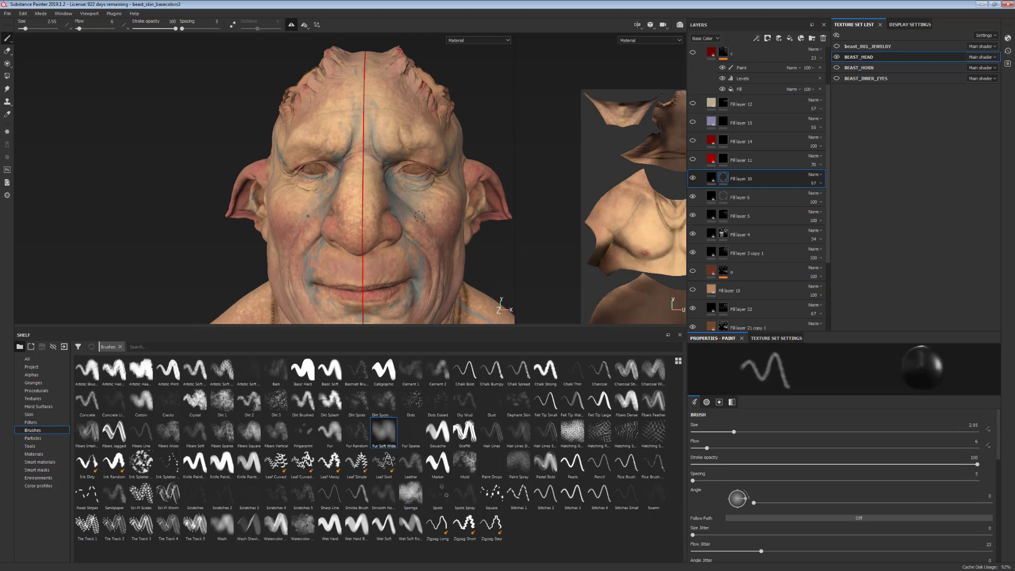
{"action": "left_click_drag", "start_coordinate": [432, 225], "coordinate": [463, 232], "text": "alt"}
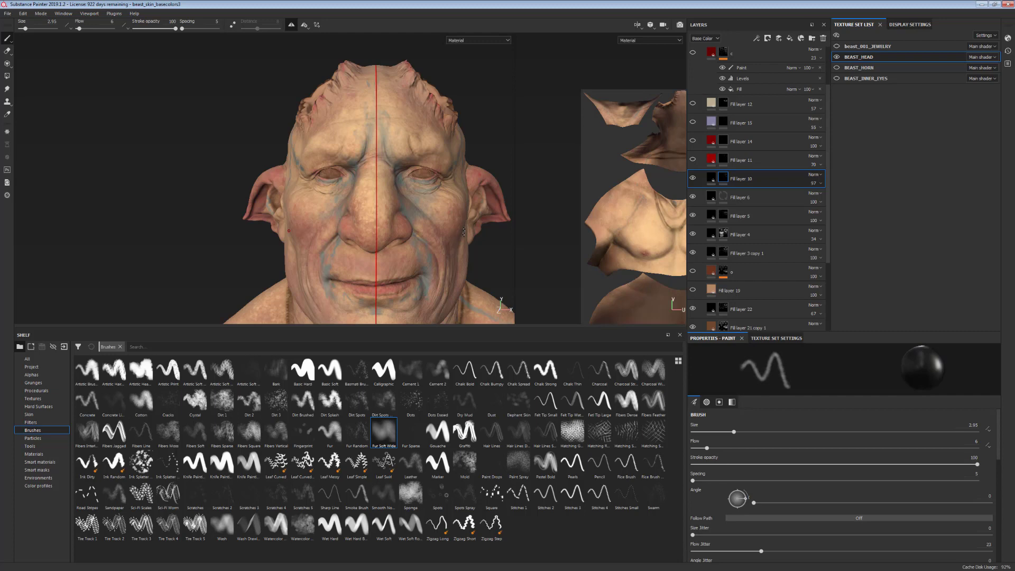
Lower the opacity of Fill layer 10 to 38
{"action": "middle_click_drag", "start_coordinate": [411, 202], "coordinate": [410, 151], "text": "alt"}
{"action": "right_click_drag", "start_coordinate": [410, 150], "coordinate": [386, 211], "text": "alt"}
{"action": "left_click_drag", "start_coordinate": [420, 280], "coordinate": [422, 241], "text": "alt"}
{"action": "middle_click_drag", "start_coordinate": [422, 242], "coordinate": [417, 184], "text": "alt"}
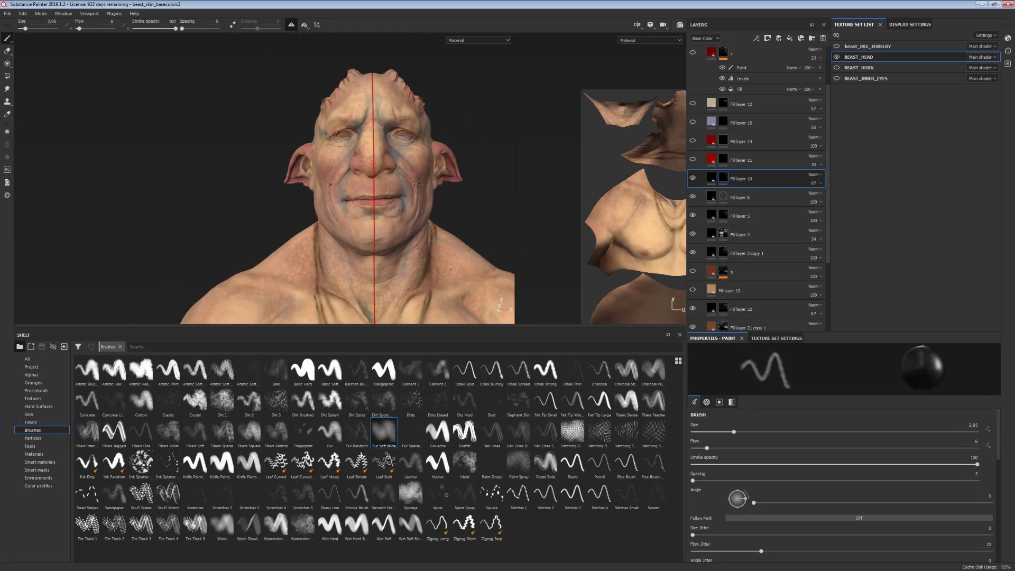
{"action": "scroll", "coordinate": [416, 183], "scroll_direction": "up", "scroll_amount": 2}
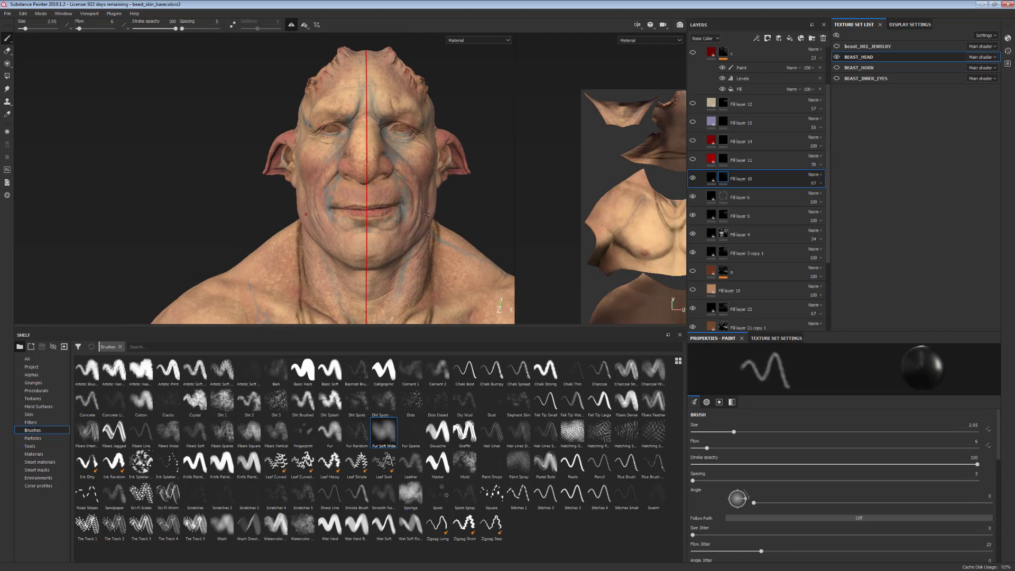
{"action": "left_click", "coordinate": [814, 183]}
{"action": "left_click_drag", "start_coordinate": [839, 197], "coordinate": [822, 201]}
{"action": "left_click_drag", "start_coordinate": [459, 265], "coordinate": [480, 269], "text": "alt"}
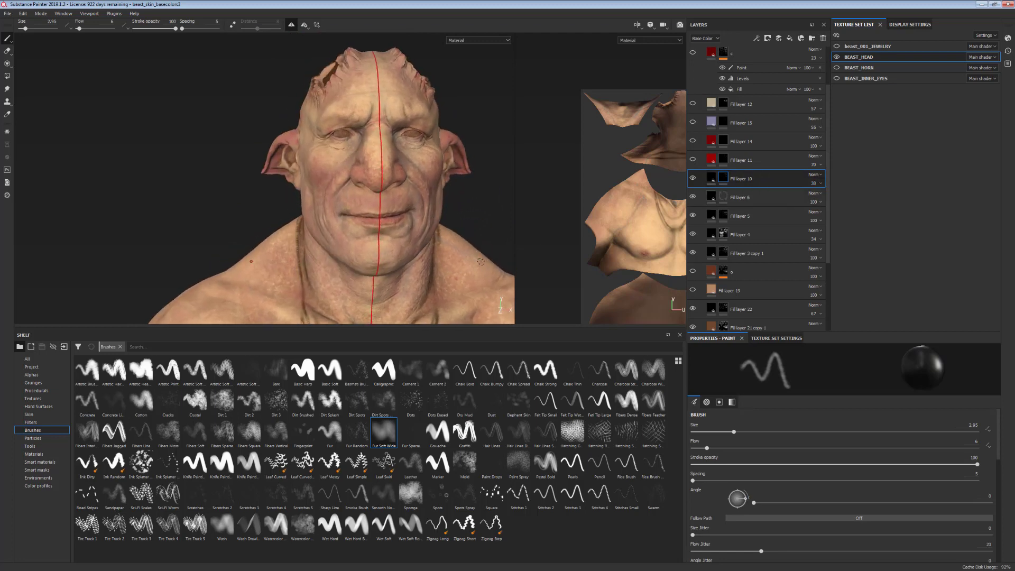
Show only the Base Color channel and reduce the opacity of Fill layer 10 to 23
{"action": "key", "text": "c"}
{"action": "right_click_drag", "start_coordinate": [481, 267], "coordinate": [475, 152], "text": "alt"}
{"action": "key", "text": "c"}
{"action": "left_click_drag", "start_coordinate": [491, 267], "coordinate": [481, 261], "text": "alt"}
{"action": "middle_click_drag", "start_coordinate": [481, 261], "coordinate": [423, 210], "text": "alt"}
{"action": "left_click", "coordinate": [815, 184]}
{"action": "left_click_drag", "start_coordinate": [820, 194], "coordinate": [819, 199]}
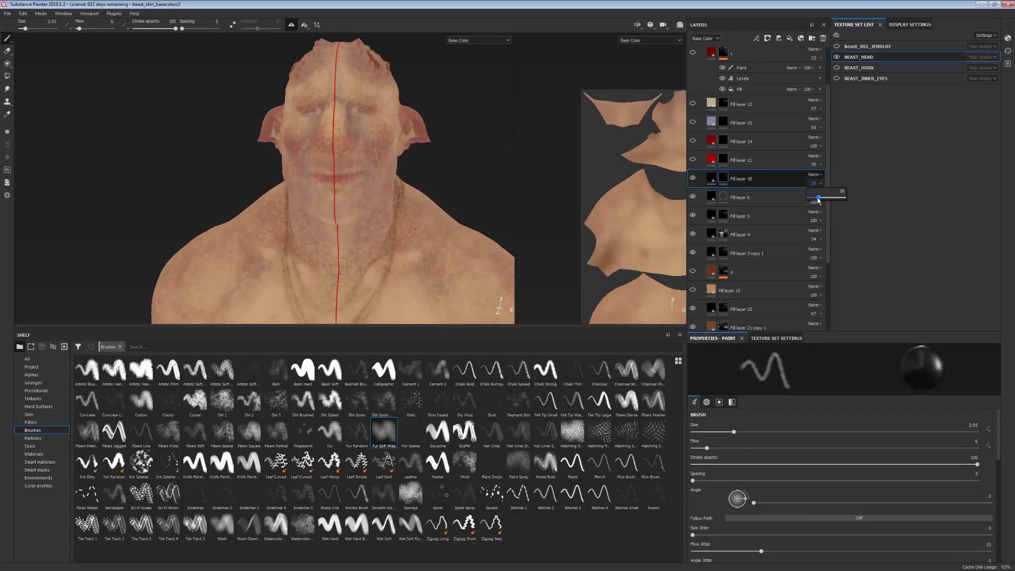
Examine the blue-grey tint on the head and torso in Base Color and again in the material view
{"action": "left_click_drag", "start_coordinate": [534, 248], "coordinate": [471, 252], "text": "alt"}
{"action": "mouse_move", "coordinate": [471, 252]}
{"action": "right_mouse_down", "text": "alt"}
{"action": "mouse_move", "coordinate": [484, 199]}
{"action": "mouse_move", "coordinate": [480, 241]}
{"action": "right_mouse_up", "text": "alt"}
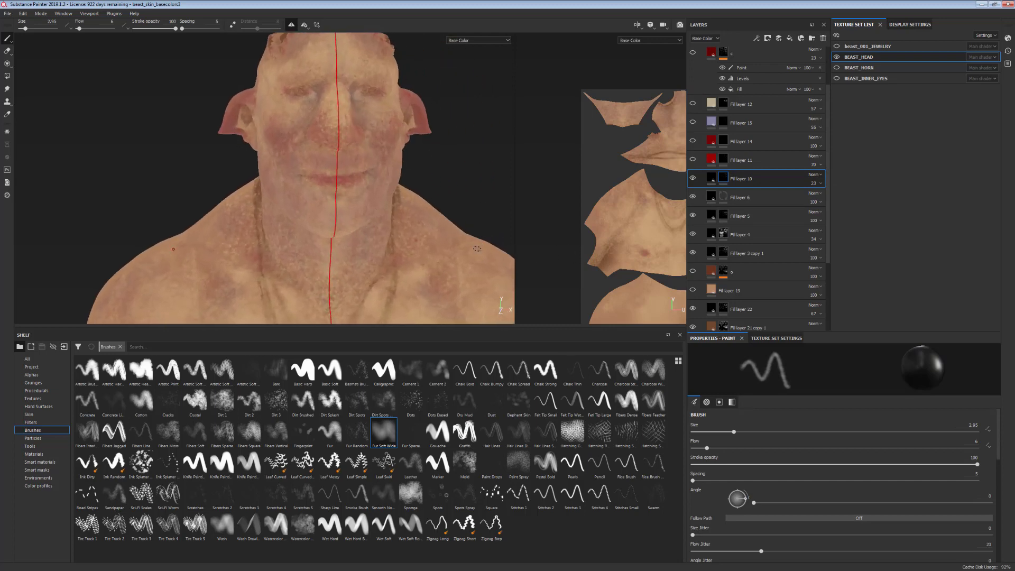
{"action": "middle_click_drag", "start_coordinate": [480, 241], "coordinate": [478, 264], "text": "alt"}
{"action": "key", "text": "m"}
{"action": "left_click_drag", "start_coordinate": [479, 263], "coordinate": [491, 256], "text": "alt"}
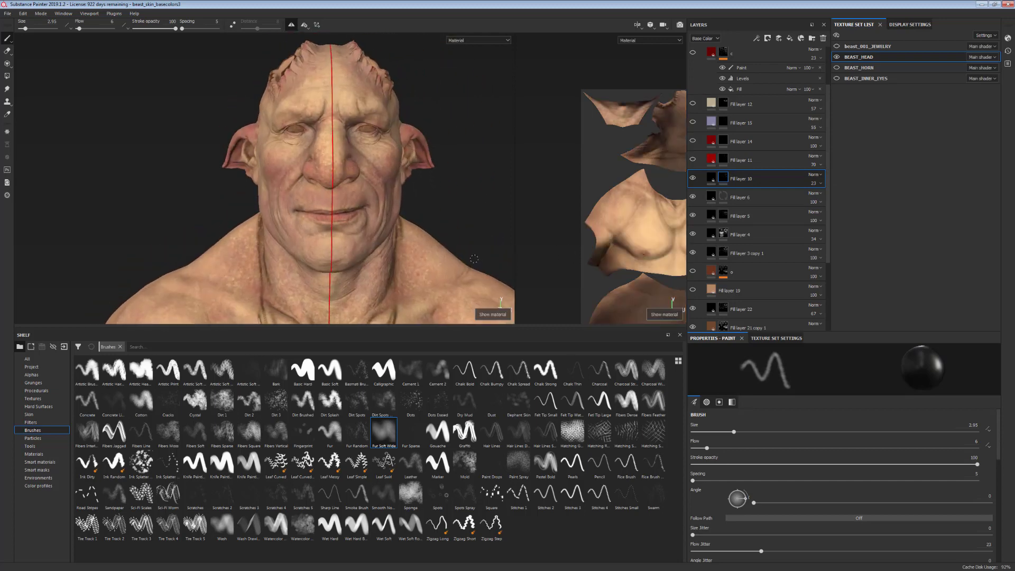
{"action": "middle_click_drag", "start_coordinate": [492, 256], "coordinate": [493, 263], "text": "alt"}
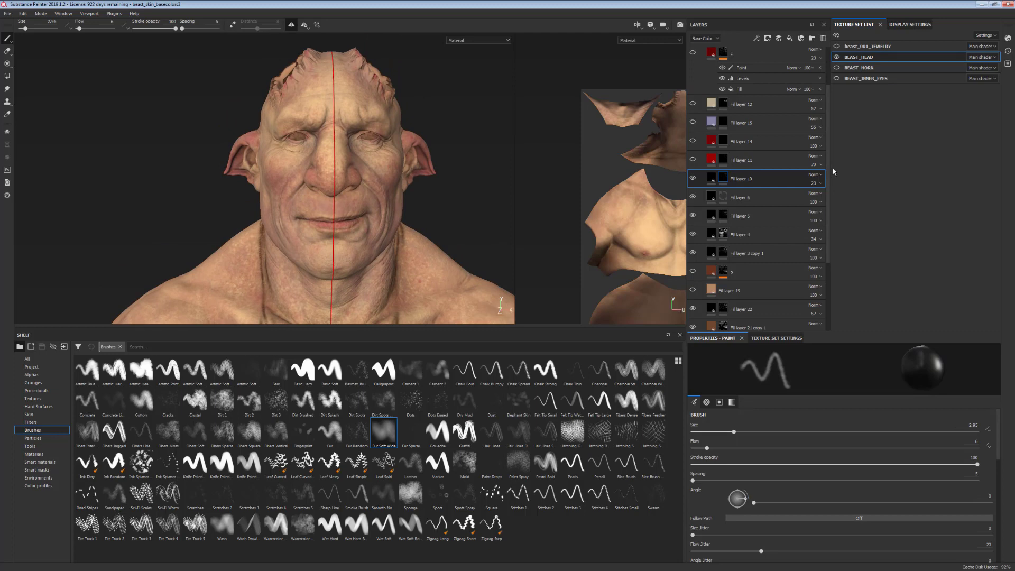
{"action": "middle_click_drag", "start_coordinate": [460, 227], "coordinate": [467, 243], "text": "alt"}
{"action": "left_click_drag", "start_coordinate": [467, 243], "coordinate": [466, 249], "text": "alt"}
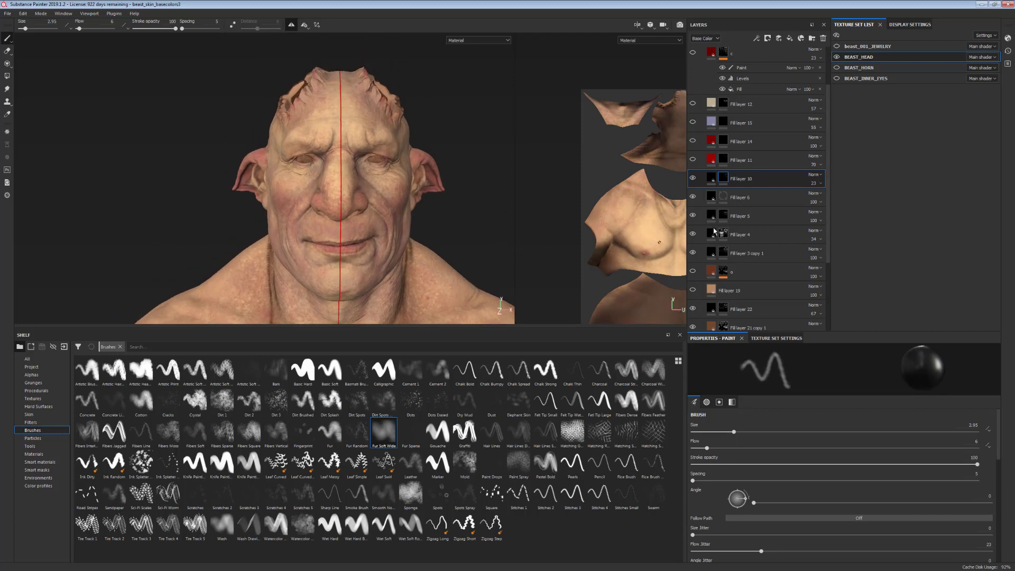
Select the red Fill layer 11 and make it visible on the bust
{"action": "left_click", "coordinate": [740, 163]}
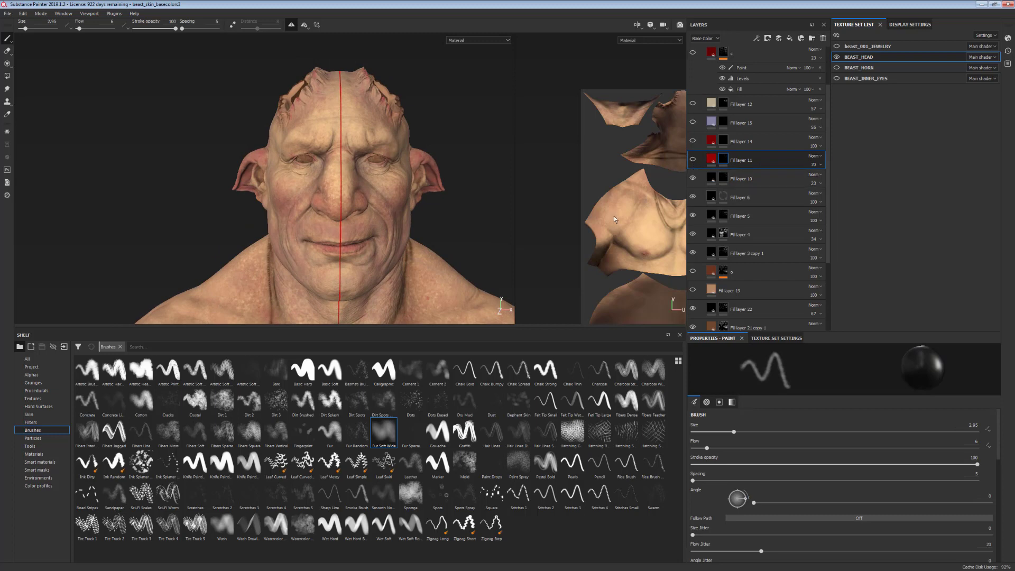
{"action": "left_click_drag", "start_coordinate": [441, 290], "coordinate": [458, 276], "text": "alt"}
{"action": "middle_click_drag", "start_coordinate": [458, 276], "coordinate": [461, 247], "text": "alt"}
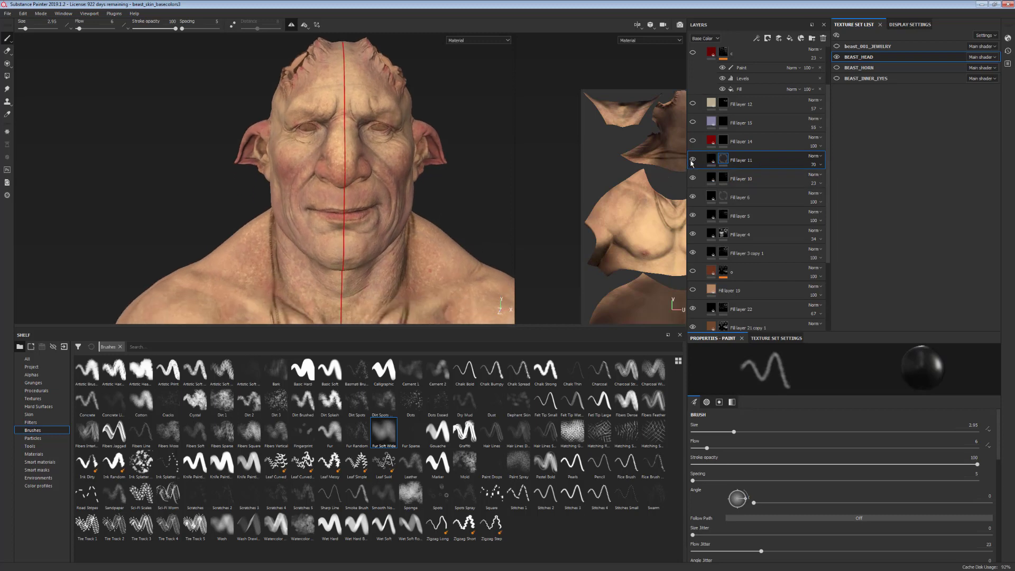
{"action": "middle_click_drag", "start_coordinate": [458, 255], "coordinate": [481, 261], "text": "alt"}
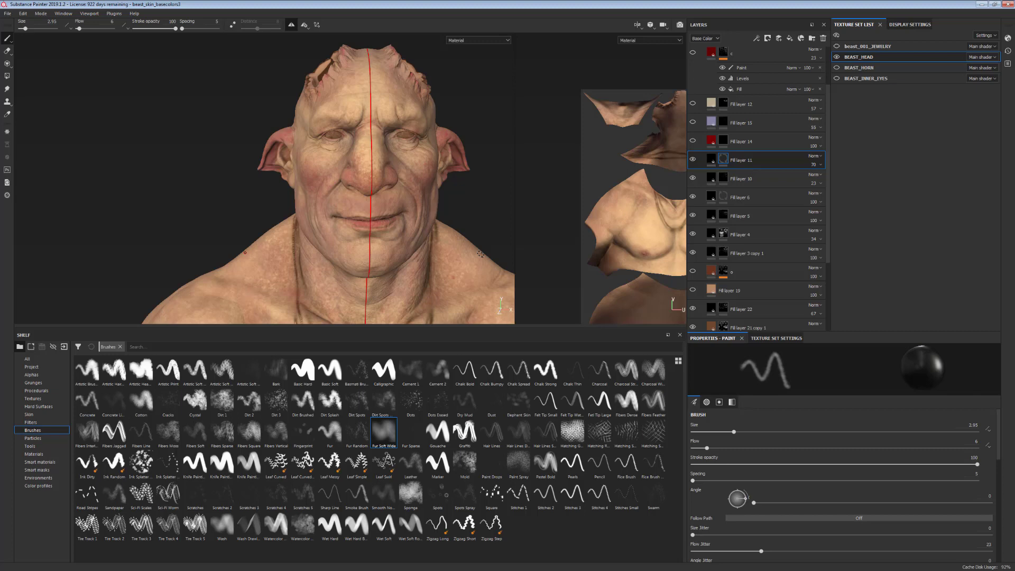
Choose the Cracks brush for painting Fill layer 11's mask around the cheek
{"action": "right_click_drag", "start_coordinate": [481, 261], "coordinate": [480, 342], "text": "alt"}
{"action": "middle_click_drag", "start_coordinate": [450, 222], "coordinate": [465, 244], "text": "alt"}
{"action": "left_click_drag", "start_coordinate": [465, 244], "coordinate": [420, 182], "text": "alt"}
{"action": "right_click_drag", "start_coordinate": [419, 181], "coordinate": [437, 246], "text": "alt"}
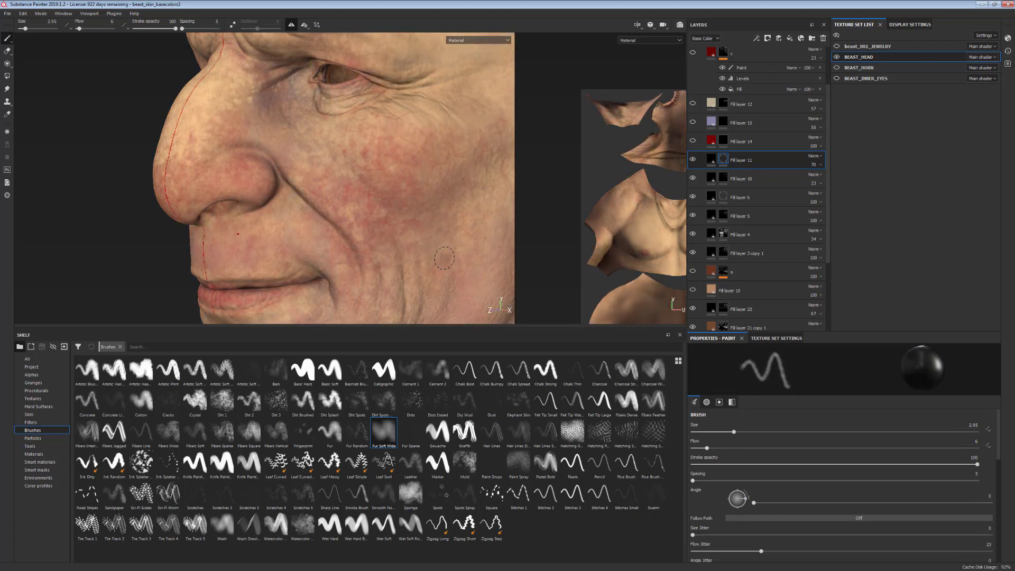
{"action": "middle_click_drag", "start_coordinate": [415, 280], "coordinate": [407, 262], "text": "alt"}
{"action": "right_click_drag", "start_coordinate": [408, 262], "coordinate": [413, 236], "text": "alt"}
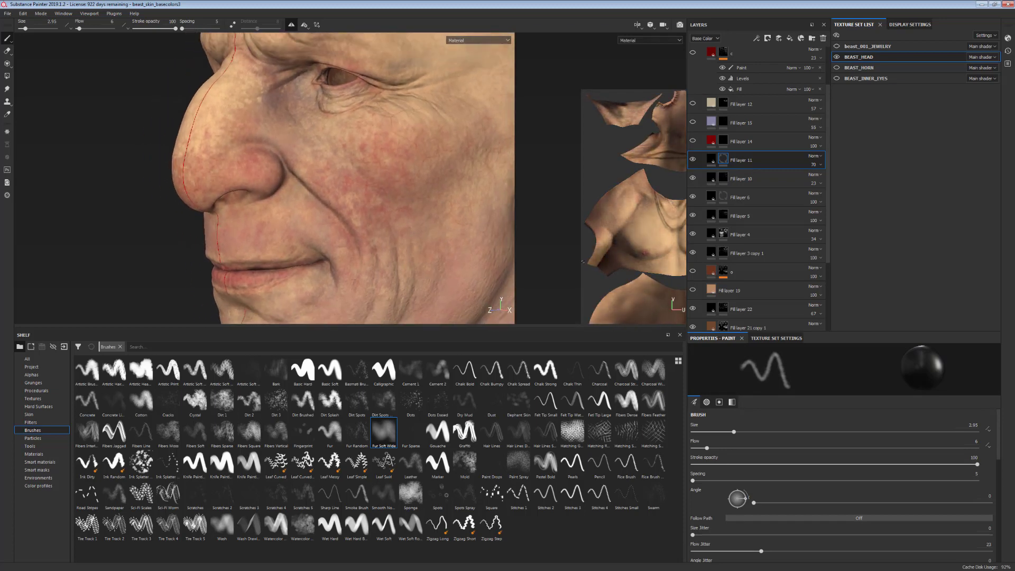
{"action": "left_click", "coordinate": [169, 402]}
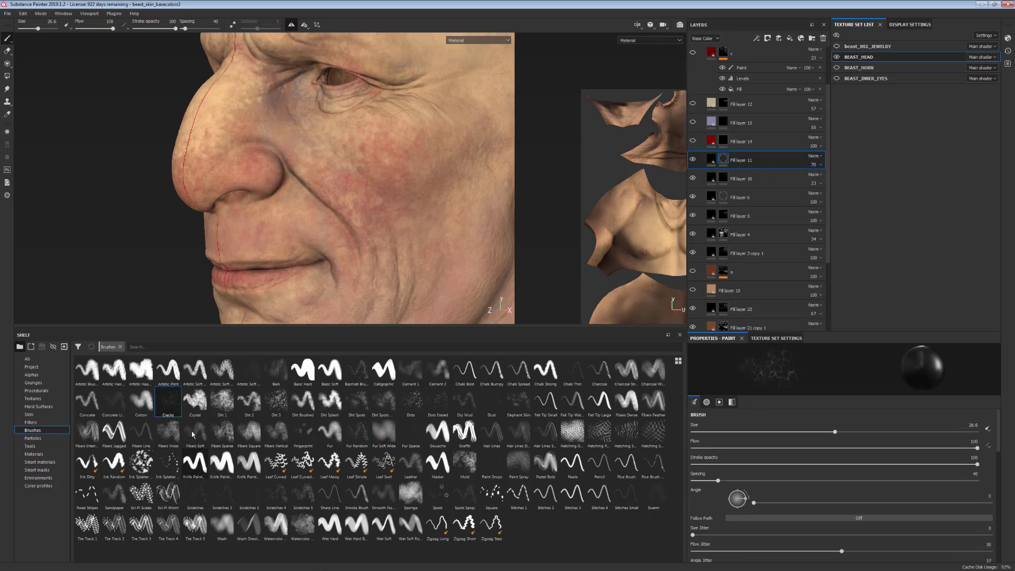
{"action": "mouse_move", "coordinate": [138, 422]}
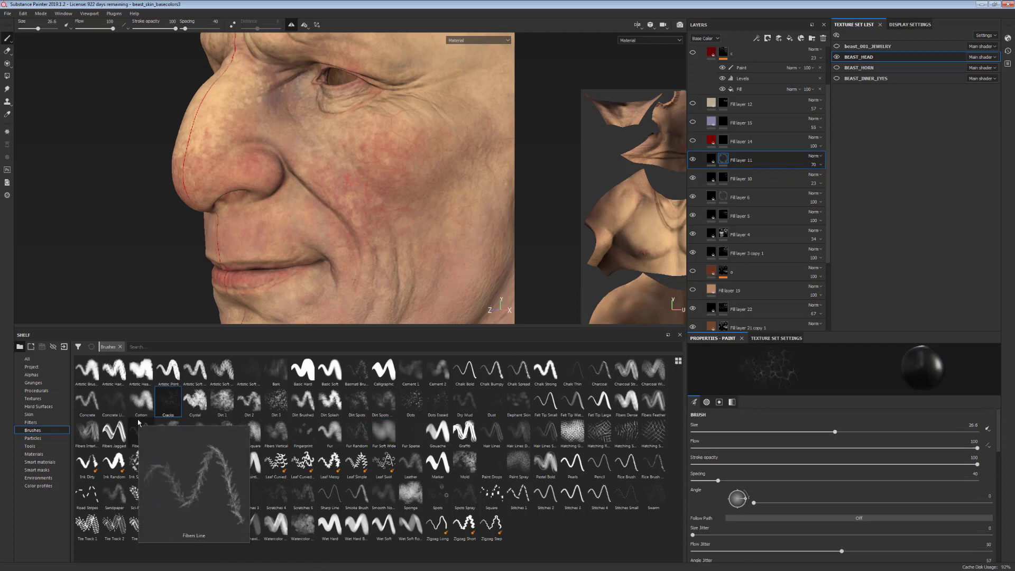
Try stamping the crack pattern on the cheek in Fill layer 11's mask, and undo it
{"action": "middle_click_drag", "start_coordinate": [424, 242], "coordinate": [401, 267], "text": "alt"}
{"action": "left_click_drag", "start_coordinate": [401, 267], "coordinate": [427, 206]}
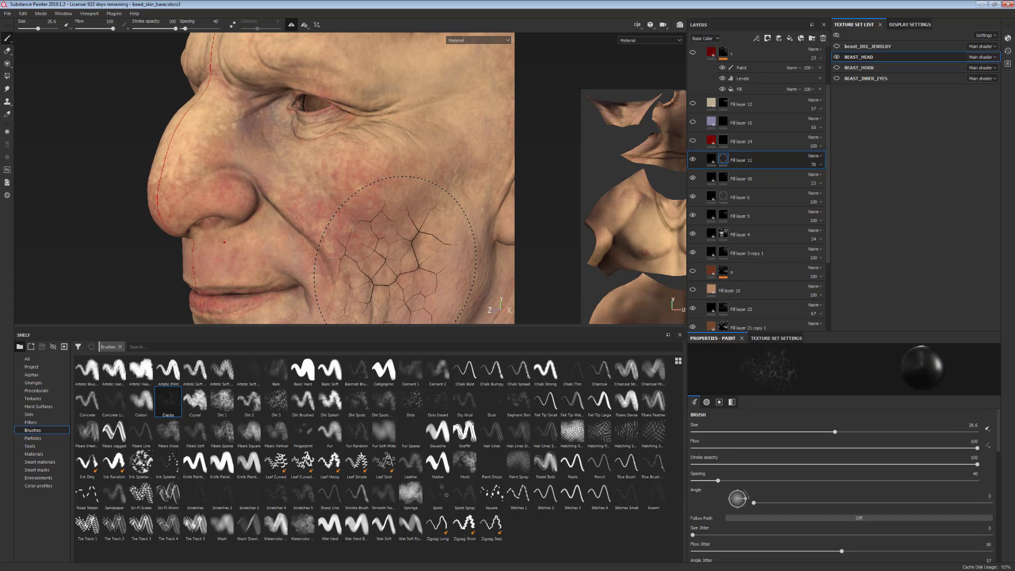
{"action": "key", "text": "ctrl+z"}
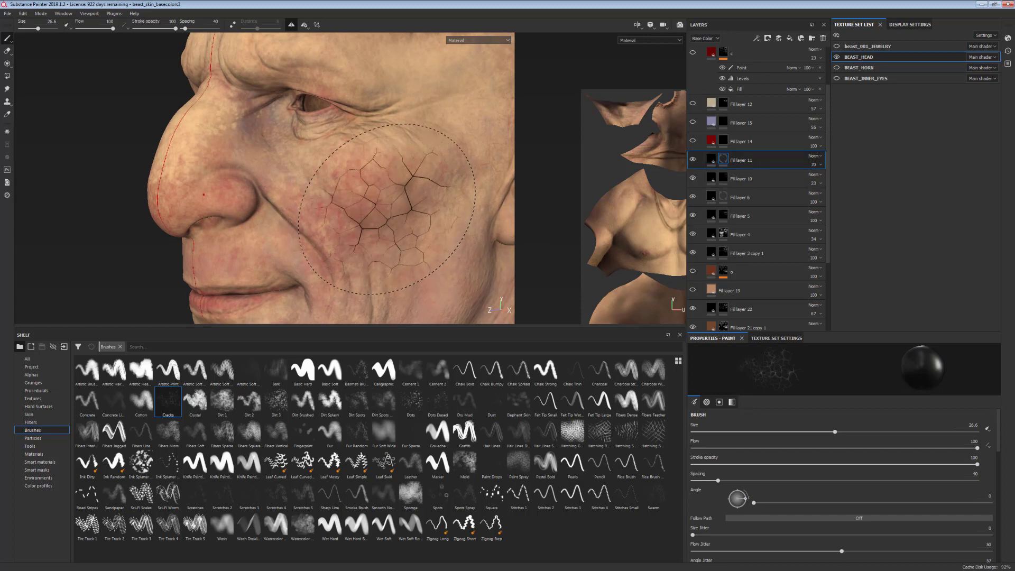
Switch the Cracks brush to white and reduce its size to 5.58 for fine veins on the nose and cheek
{"action": "right_click_drag", "start_coordinate": [389, 222], "coordinate": [344, 222], "text": "ctrl"}
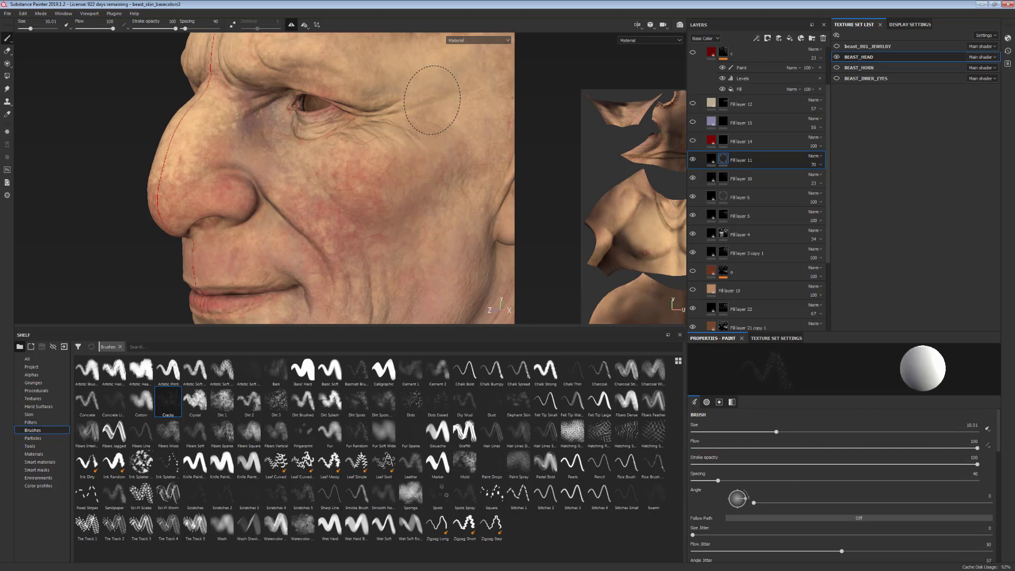
{"action": "middle_click_drag", "start_coordinate": [403, 182], "coordinate": [394, 267], "text": "alt"}
{"action": "mouse_move", "coordinate": [390, 183]}
{"action": "right_mouse_down", "text": "ctrl"}
{"action": "mouse_move", "coordinate": [415, 183]}
{"action": "mouse_move", "coordinate": [400, 180]}
{"action": "right_mouse_up", "text": "ctrl"}
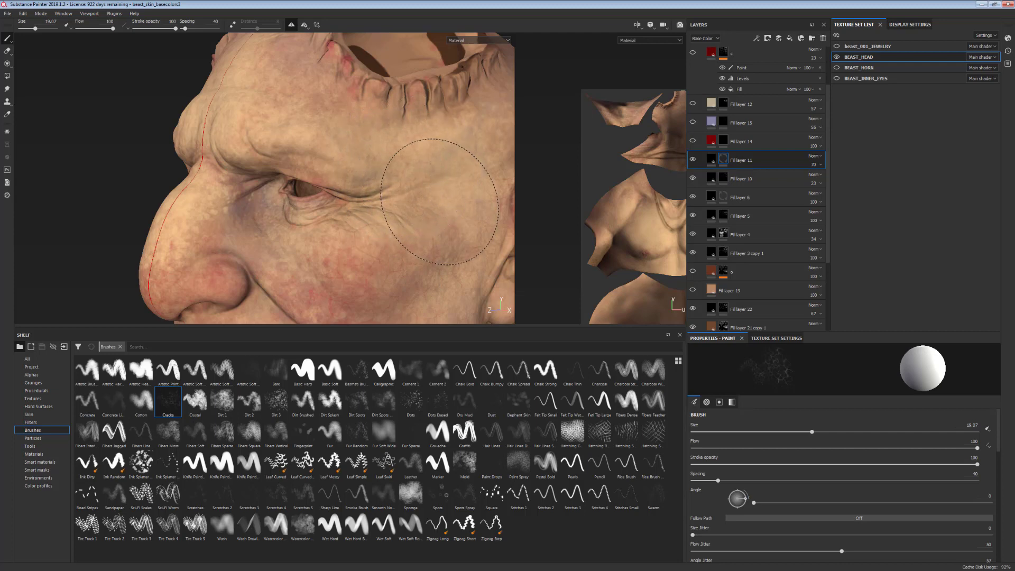
{"action": "key", "text": "x"}
{"action": "key", "text": "x"}
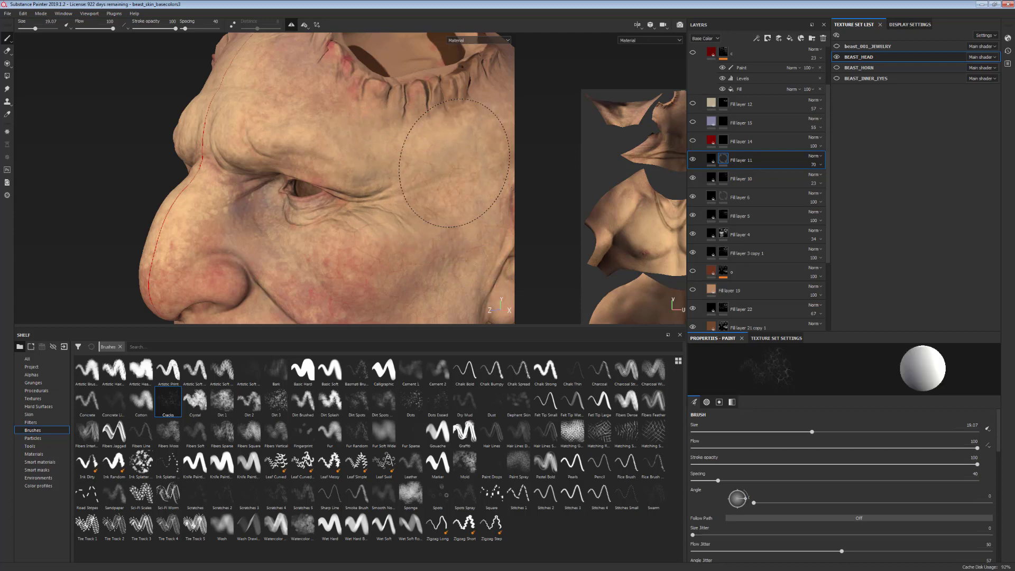
{"action": "scroll", "coordinate": [455, 163], "scroll_direction": "down", "scroll_amount": 5}
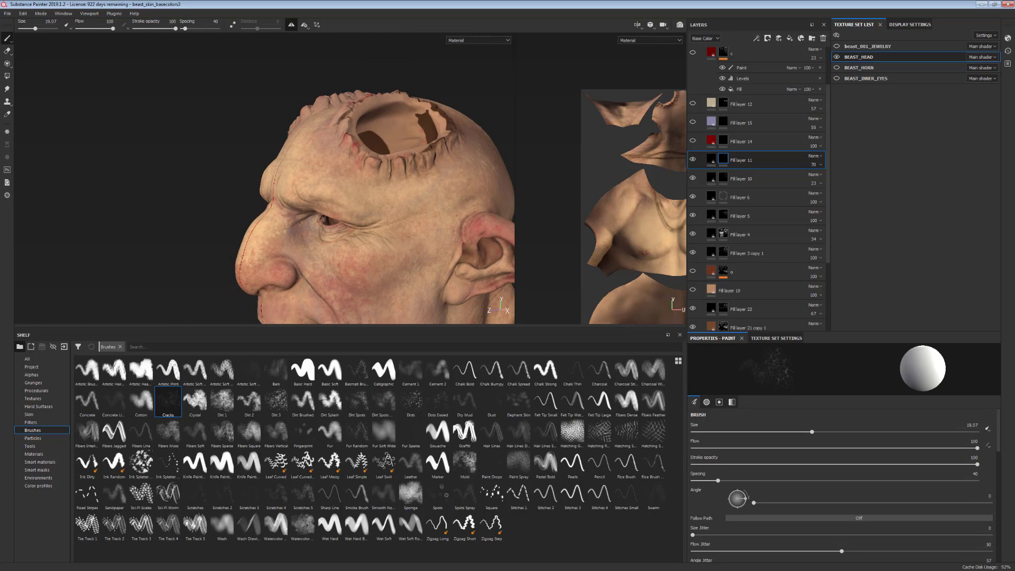
{"action": "right_click_drag", "start_coordinate": [430, 206], "coordinate": [412, 209], "text": "alt"}
{"action": "middle_click_drag", "start_coordinate": [405, 295], "coordinate": [407, 242], "text": "alt"}
{"action": "mouse_move", "coordinate": [311, 177]}
{"action": "right_mouse_down", "text": "alt"}
{"action": "mouse_move", "coordinate": [338, 248]}
{"action": "mouse_move", "coordinate": [317, 216]}
{"action": "mouse_move", "coordinate": [304, 215]}
{"action": "right_mouse_up", "text": "alt"}
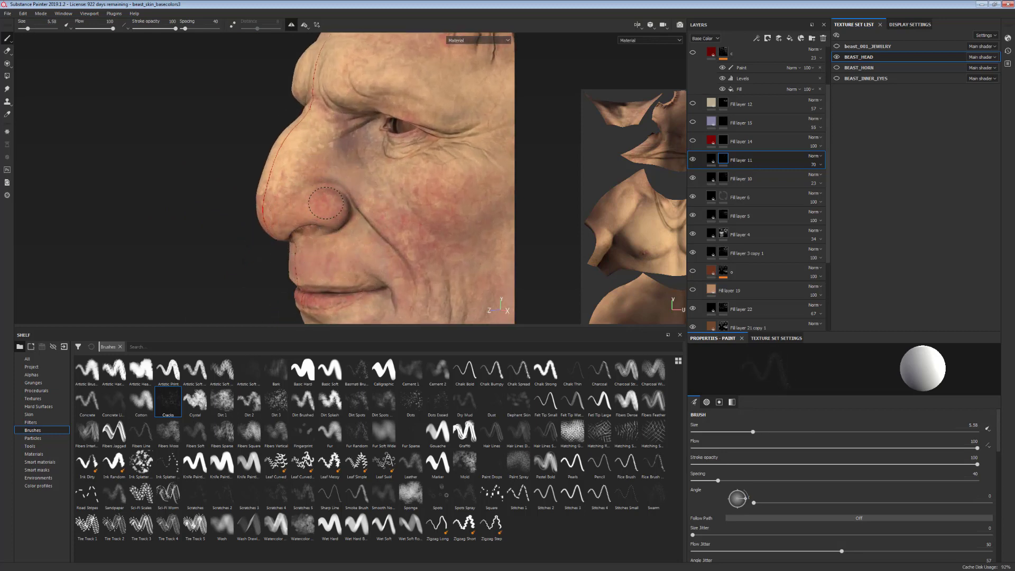
{"action": "left_click_drag", "start_coordinate": [336, 270], "coordinate": [350, 236], "text": "alt"}
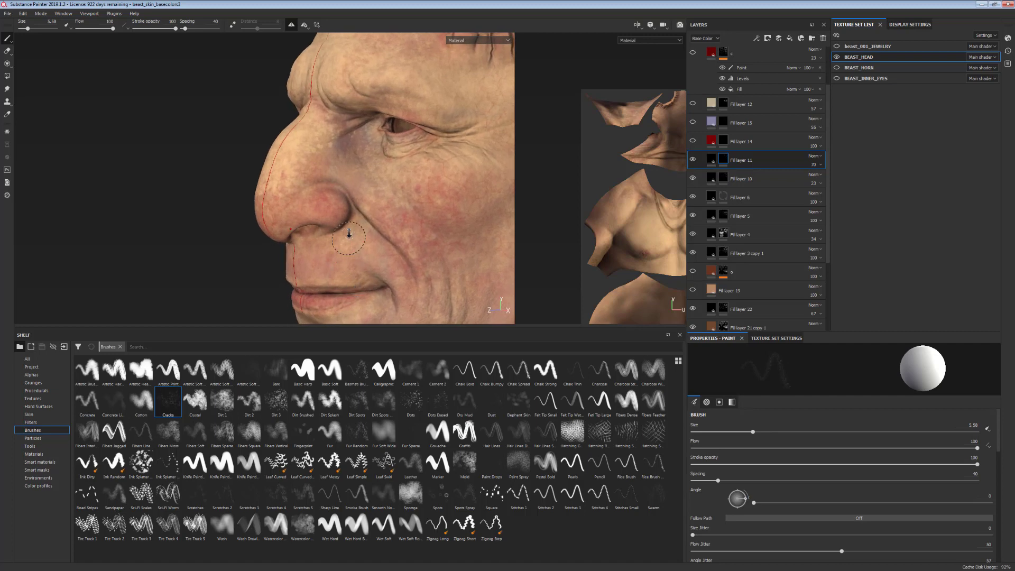
Raise the opacity of Fill layer 11 to 100
{"action": "right_click_drag", "start_coordinate": [351, 233], "coordinate": [366, 238], "text": "alt"}
{"action": "left_click", "coordinate": [823, 167]}
{"action": "left_click_drag", "start_coordinate": [834, 181], "coordinate": [846, 180]}
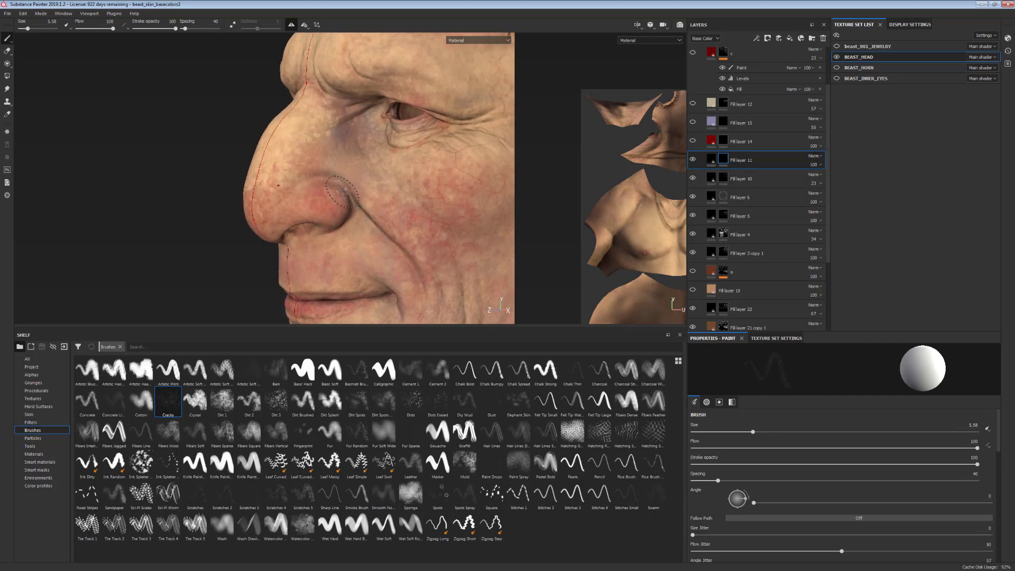
Examine the red vein detail on the nose, cheeks and mouth from several angles, and on the whole bust
{"action": "mouse_move", "coordinate": [398, 294]}
{"action": "left_mouse_down", "text": "alt"}
{"action": "mouse_move", "coordinate": [455, 222]}
{"action": "mouse_move", "coordinate": [467, 173]}
{"action": "mouse_move", "coordinate": [352, 253]}
{"action": "left_mouse_up", "text": "alt"}
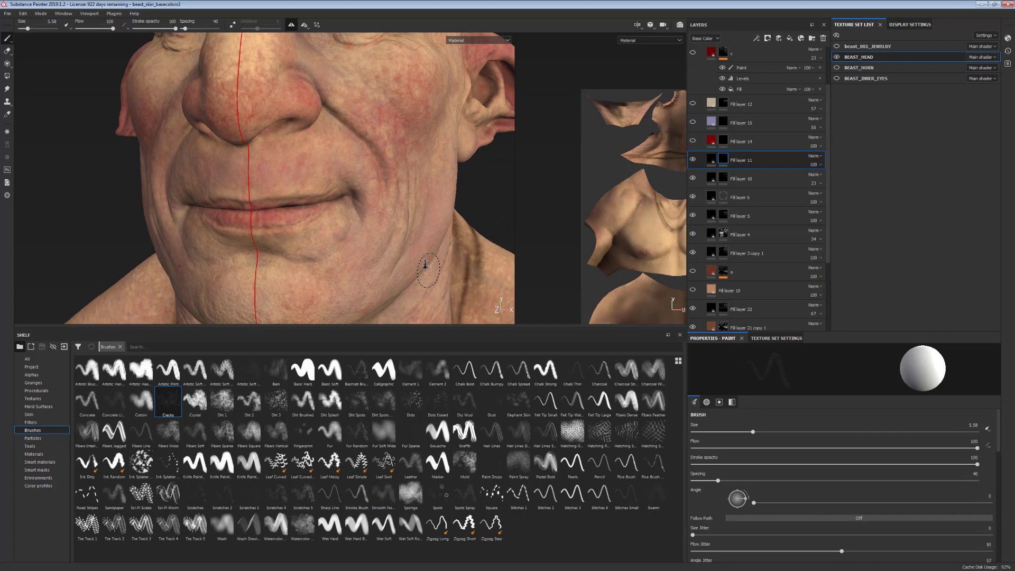
{"action": "right_click_drag", "start_coordinate": [425, 264], "coordinate": [430, 182], "text": "alt"}
{"action": "left_click_drag", "start_coordinate": [430, 181], "coordinate": [462, 226], "text": "alt"}
{"action": "middle_click_drag", "start_coordinate": [462, 226], "coordinate": [467, 253], "text": "alt"}
{"action": "left_click_drag", "start_coordinate": [423, 183], "coordinate": [415, 226], "text": "alt"}
{"action": "left_click_drag", "start_coordinate": [461, 251], "coordinate": [392, 253], "text": "alt"}
{"action": "middle_click_drag", "start_coordinate": [391, 253], "coordinate": [473, 265], "text": "alt"}
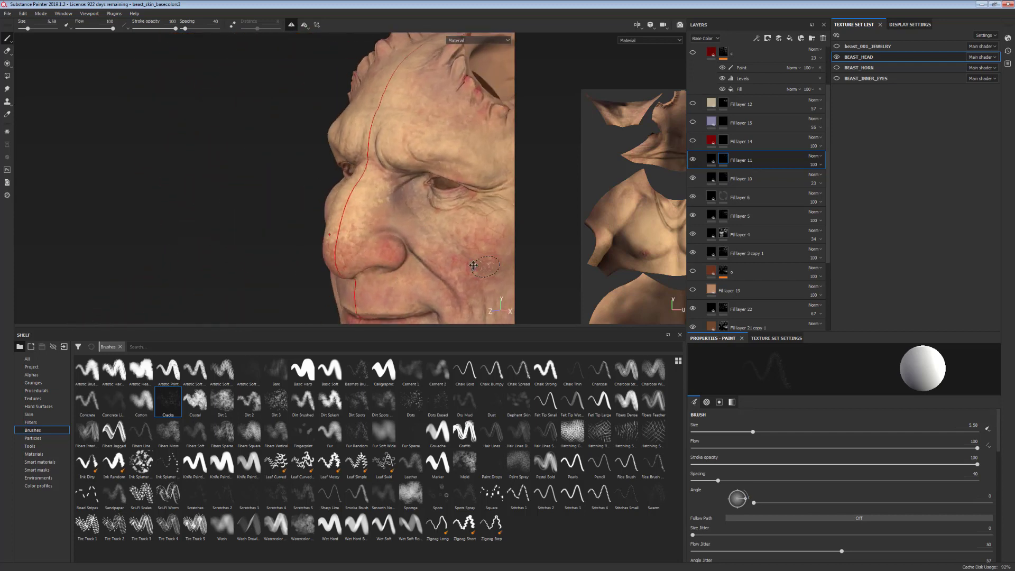
{"action": "left_click_drag", "start_coordinate": [473, 266], "coordinate": [401, 267], "text": "alt"}
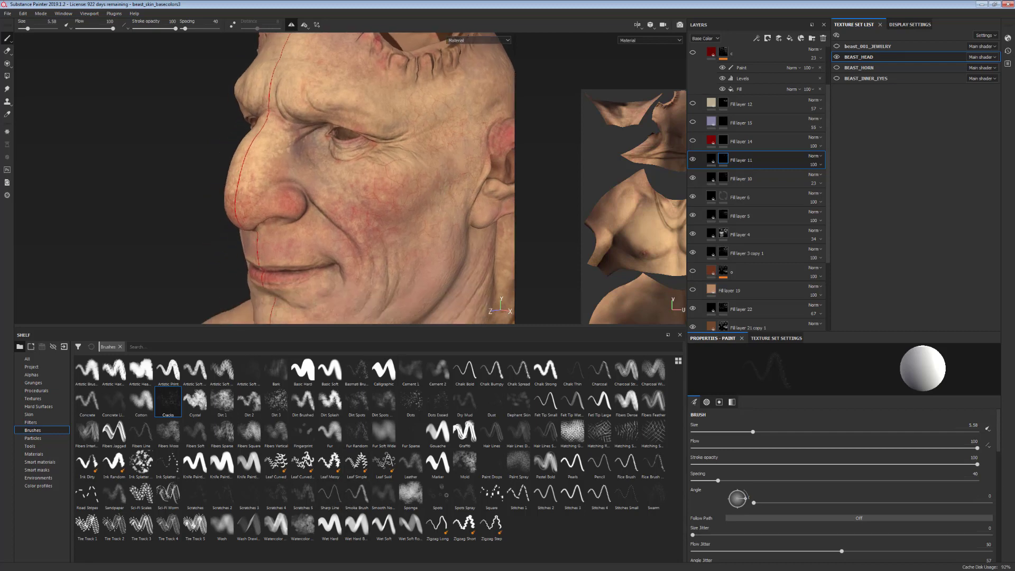
{"action": "right_click_drag", "start_coordinate": [423, 254], "coordinate": [397, 166], "text": "alt"}
{"action": "left_click_drag", "start_coordinate": [397, 165], "coordinate": [504, 228], "text": "alt"}
{"action": "middle_click_drag", "start_coordinate": [504, 227], "coordinate": [463, 185], "text": "alt"}
{"action": "right_click_drag", "start_coordinate": [464, 185], "coordinate": [442, 161], "text": "alt"}
{"action": "right_click_drag", "start_coordinate": [468, 270], "coordinate": [479, 239], "text": "alt"}
{"action": "middle_click_drag", "start_coordinate": [478, 239], "coordinate": [422, 234], "text": "alt"}
{"action": "left_click_drag", "start_coordinate": [422, 233], "coordinate": [422, 241], "text": "alt"}
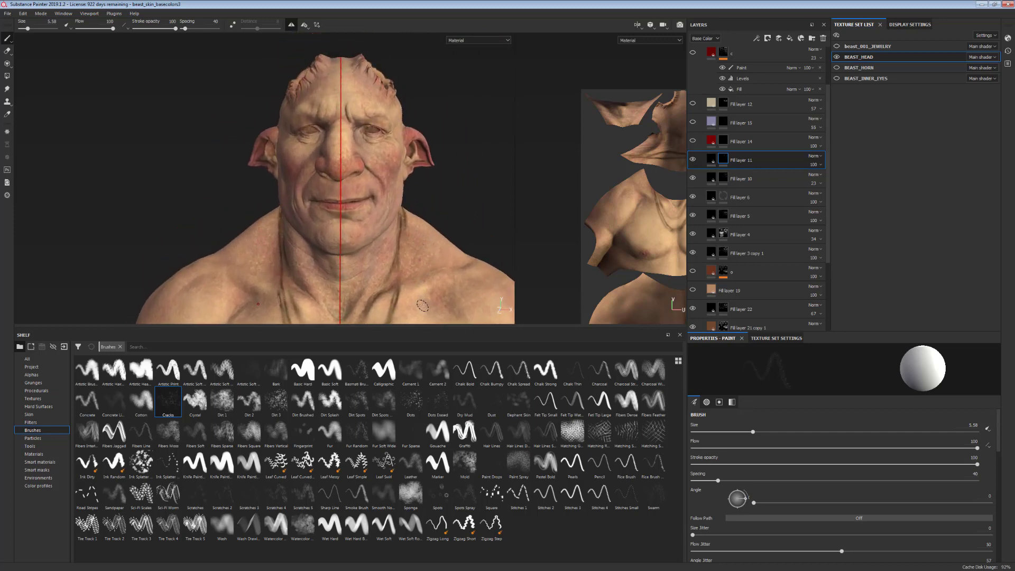
Add a fill layer above Fill layer 11 with a dark red base color and only the color channel enabled
{"action": "left_click", "coordinate": [779, 38]}
{"action": "left_click", "coordinate": [855, 438]}
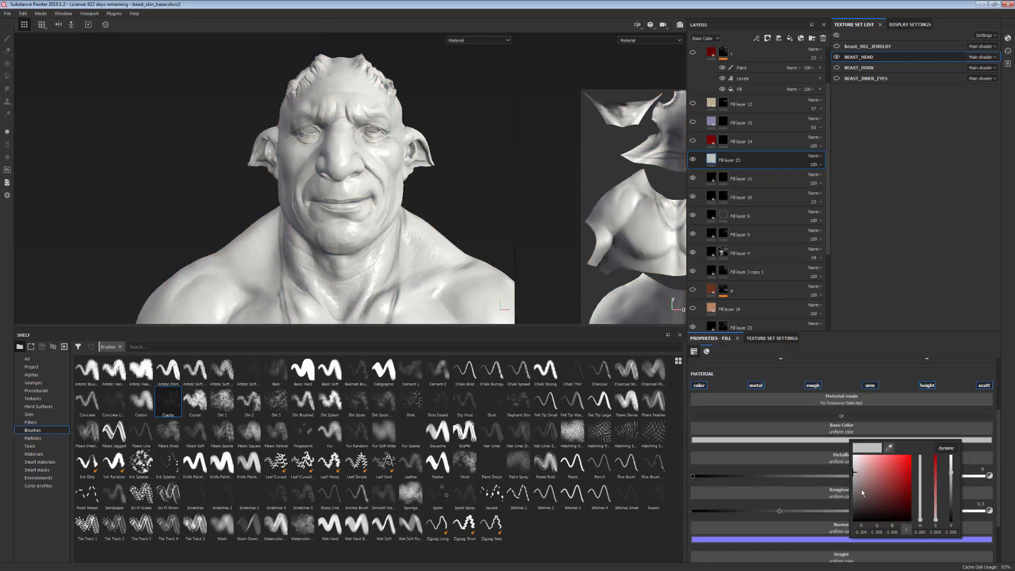
{"action": "left_click", "coordinate": [903, 490]}
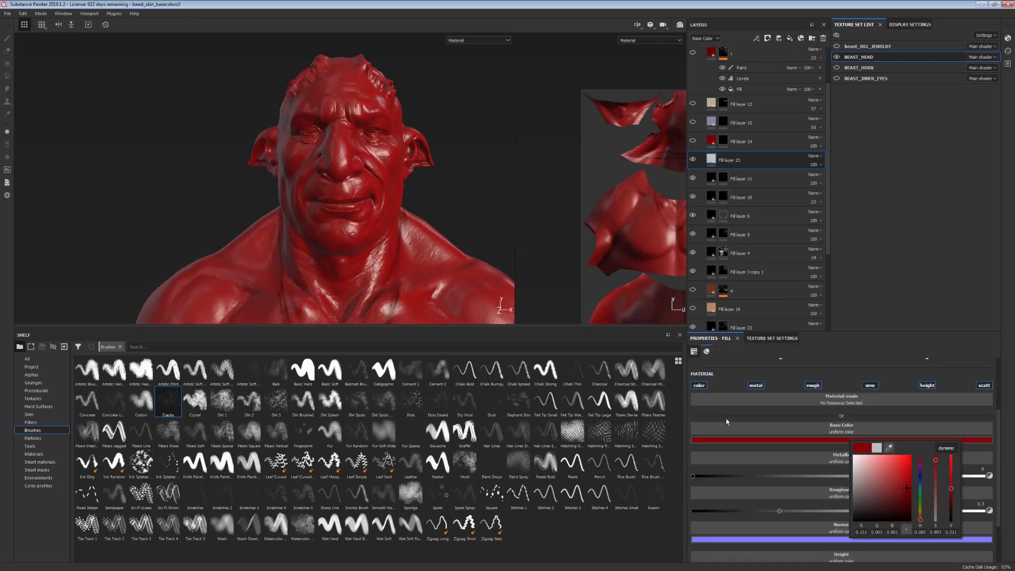
{"action": "left_click", "coordinate": [697, 386], "text": "alt"}
{"action": "mouse_move", "coordinate": [449, 287]}
{"action": "middle_mouse_down", "text": "alt"}
{"action": "mouse_move", "coordinate": [442, 261]}
{"action": "mouse_move", "coordinate": [450, 293]}
{"action": "middle_mouse_up", "text": "alt"}
{"action": "right_click_drag", "start_coordinate": [450, 292], "coordinate": [448, 254], "text": "alt"}
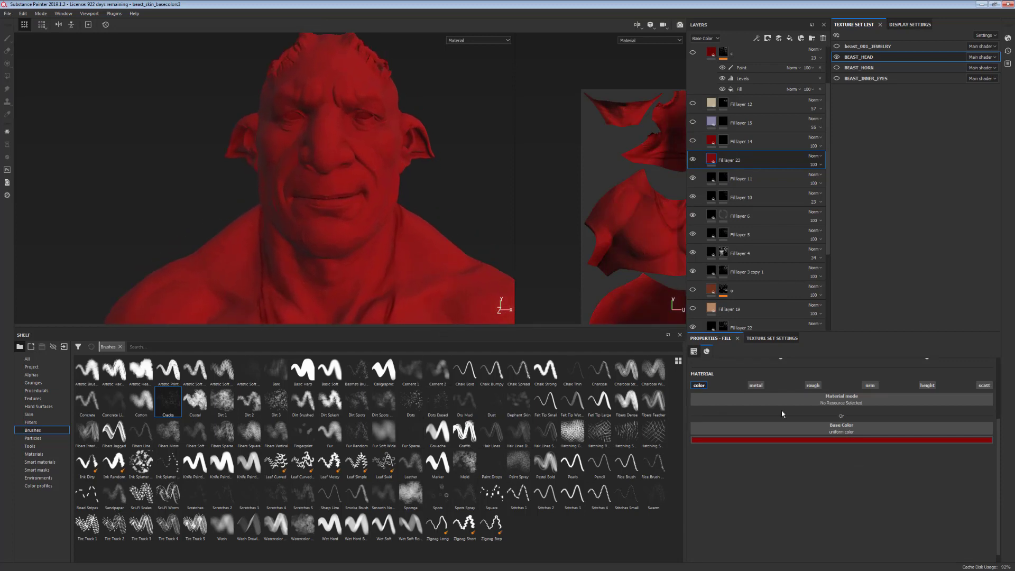
{"action": "middle_click_drag", "start_coordinate": [459, 236], "coordinate": [471, 255], "text": "alt"}
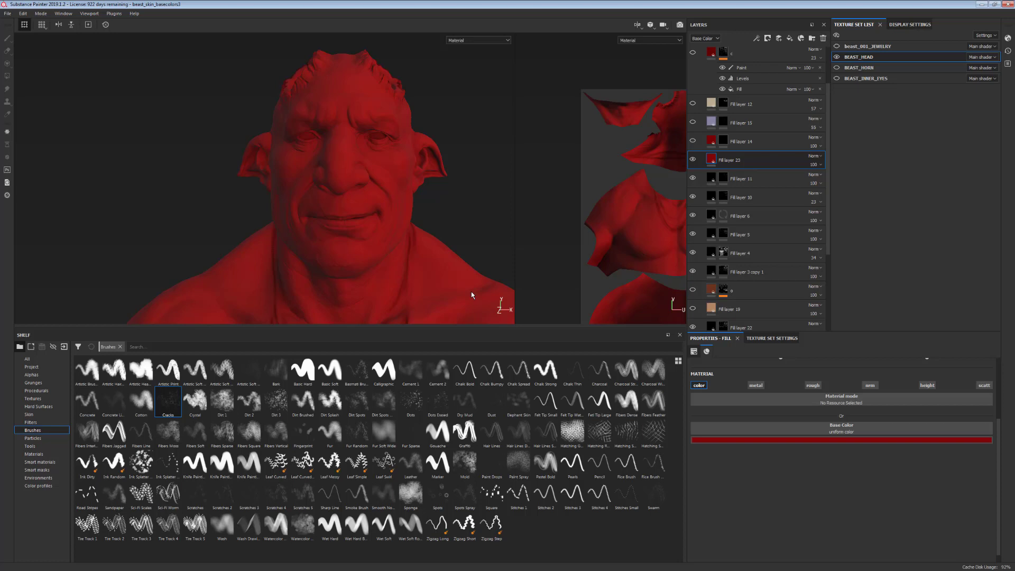
Add a bitmap mask to the new red fill layer using the head's curvature map, found by searching "curv"
{"action": "double_click", "coordinate": [746, 160]}
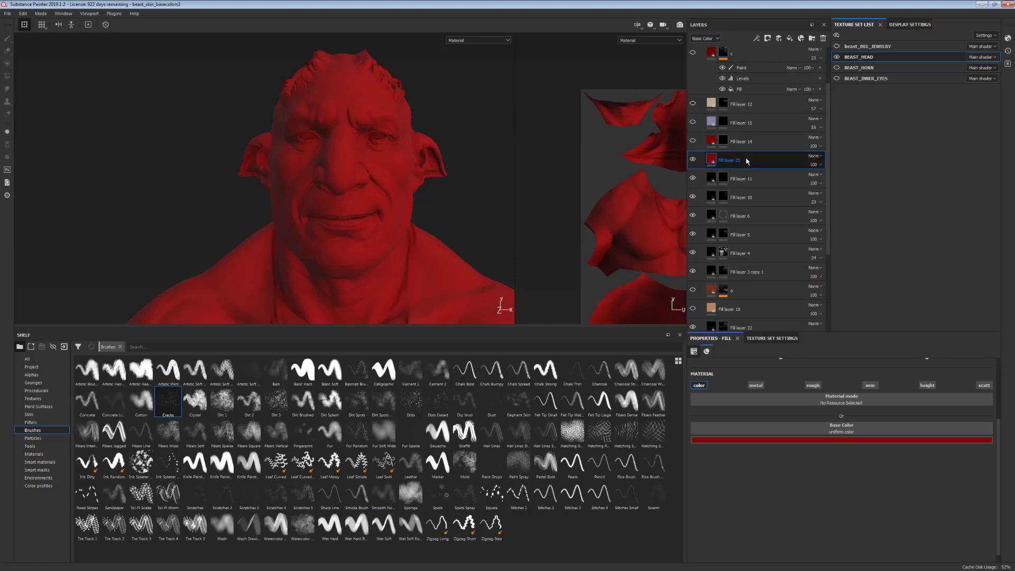
{"action": "right_click", "coordinate": [746, 160]}
{"action": "left_click", "coordinate": [791, 180]}
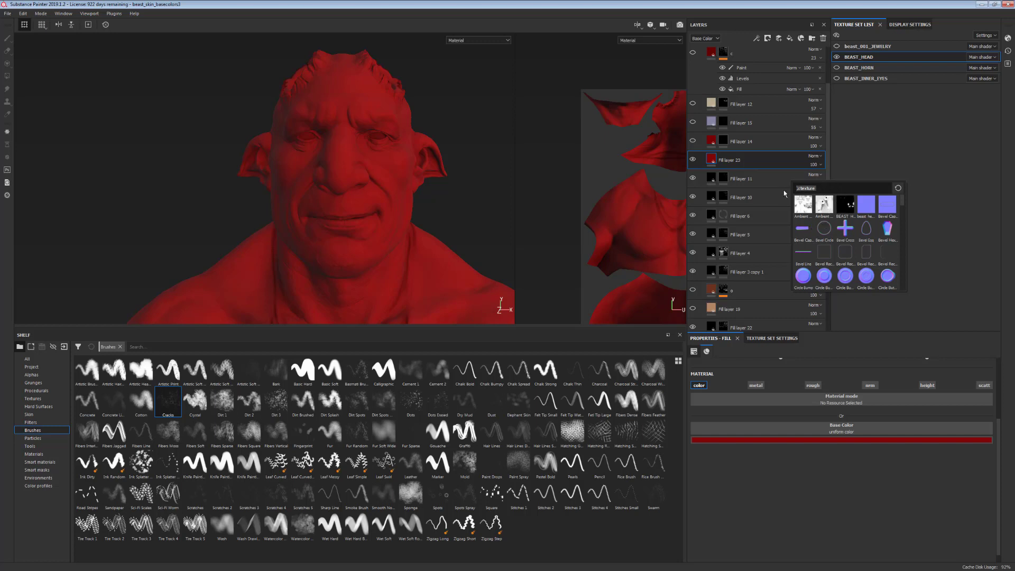
{"action": "type", "text": "cab"}
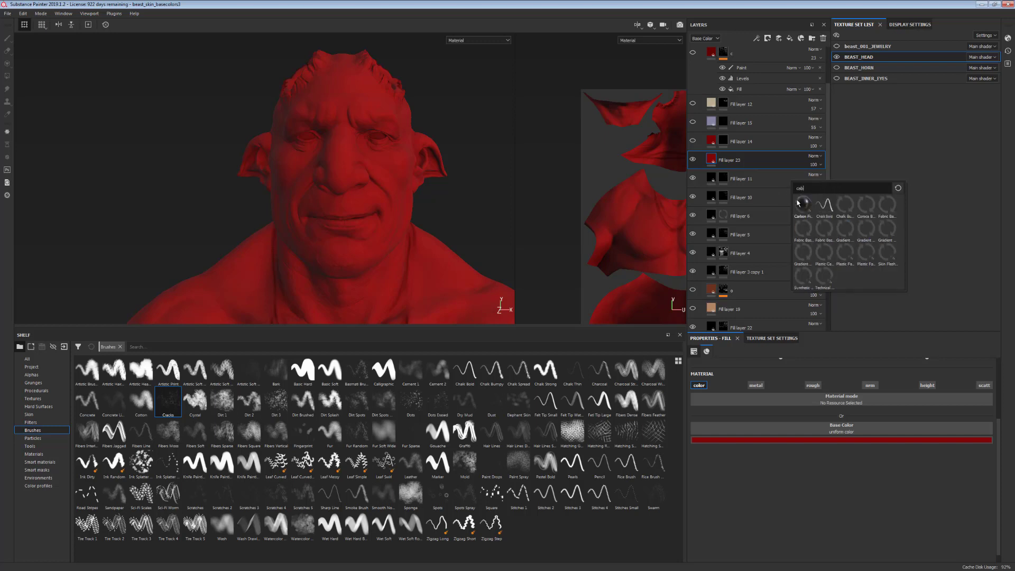
{"action": "key", "text": "BackSpace"}
{"action": "key", "text": "BackSpace"}
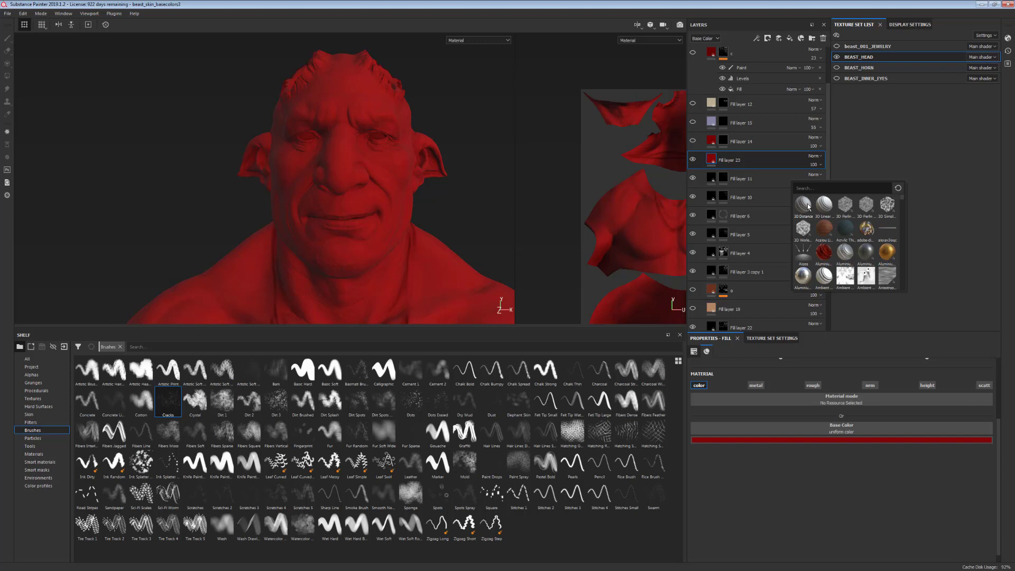
{"action": "type", "text": "curv"}
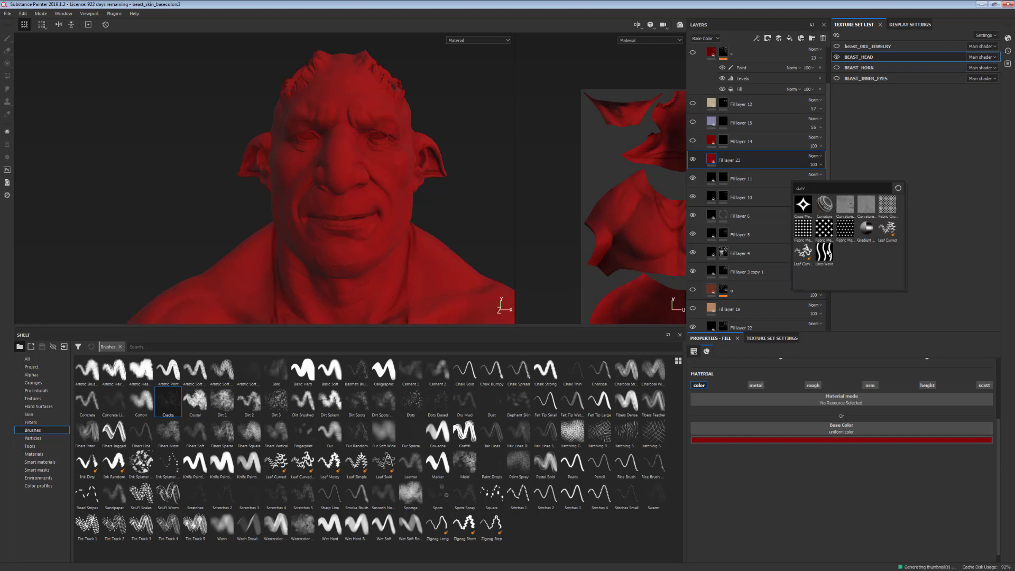
{"action": "left_click", "coordinate": [844, 212]}
Add a Levels effect to Fill layer 23's curvature mask and invert it
{"action": "scroll", "coordinate": [465, 211], "scroll_direction": "up", "scroll_amount": 3}
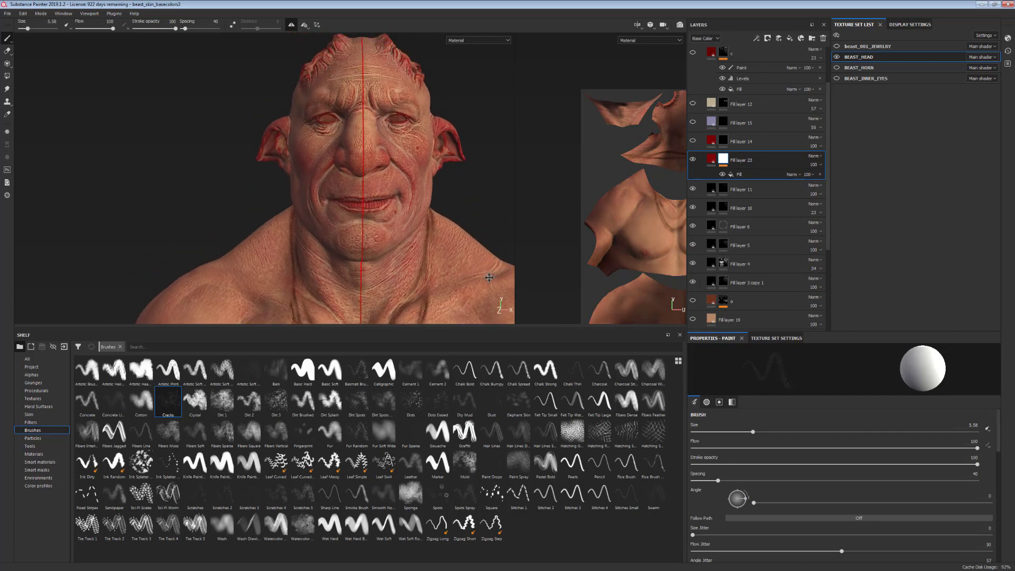
{"action": "middle_click_drag", "start_coordinate": [455, 261], "coordinate": [492, 283], "text": "alt"}
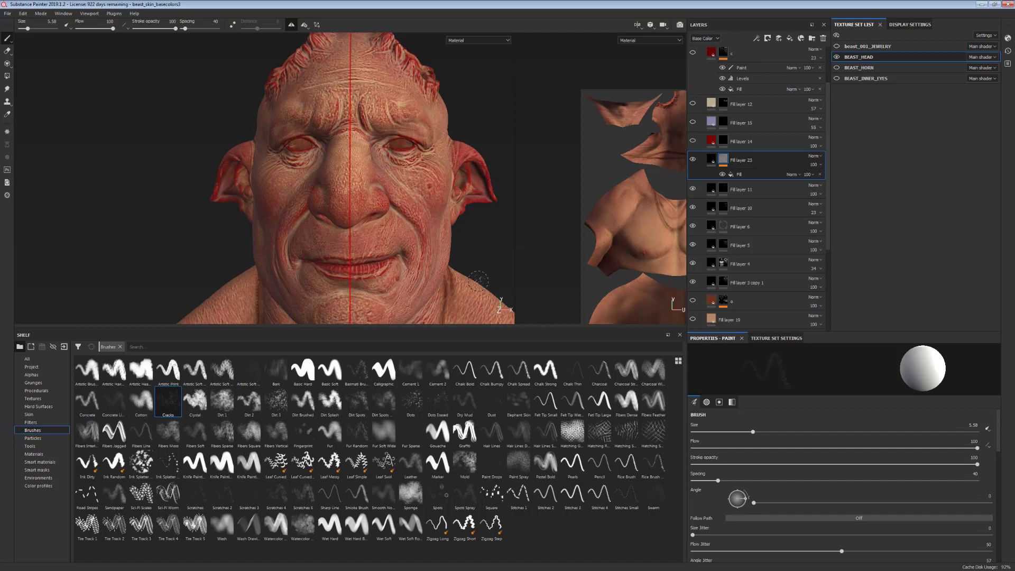
{"action": "scroll", "coordinate": [402, 274], "scroll_direction": "up", "scroll_amount": 4}
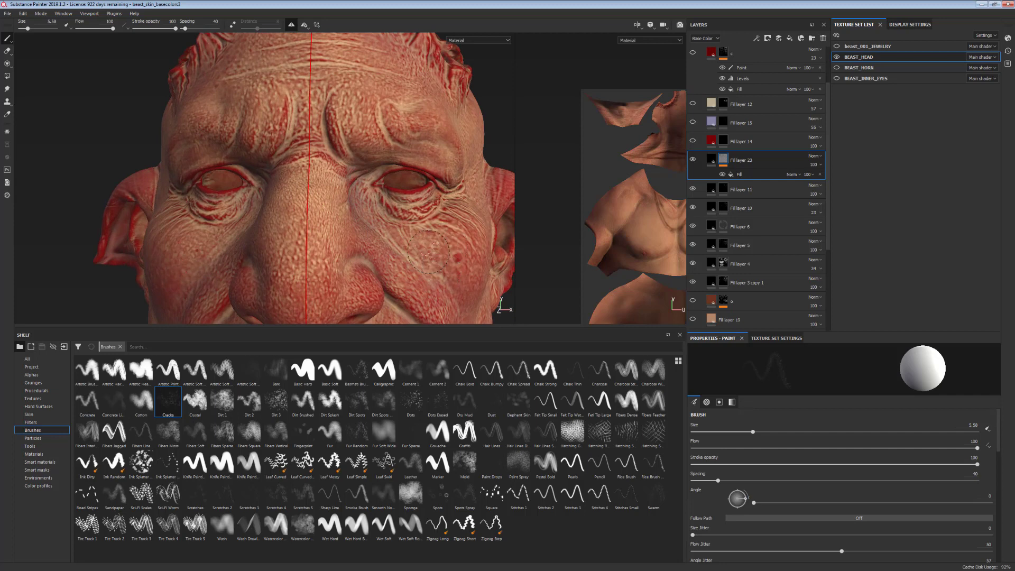
{"action": "middle_click_drag", "start_coordinate": [429, 252], "coordinate": [450, 184], "text": "alt"}
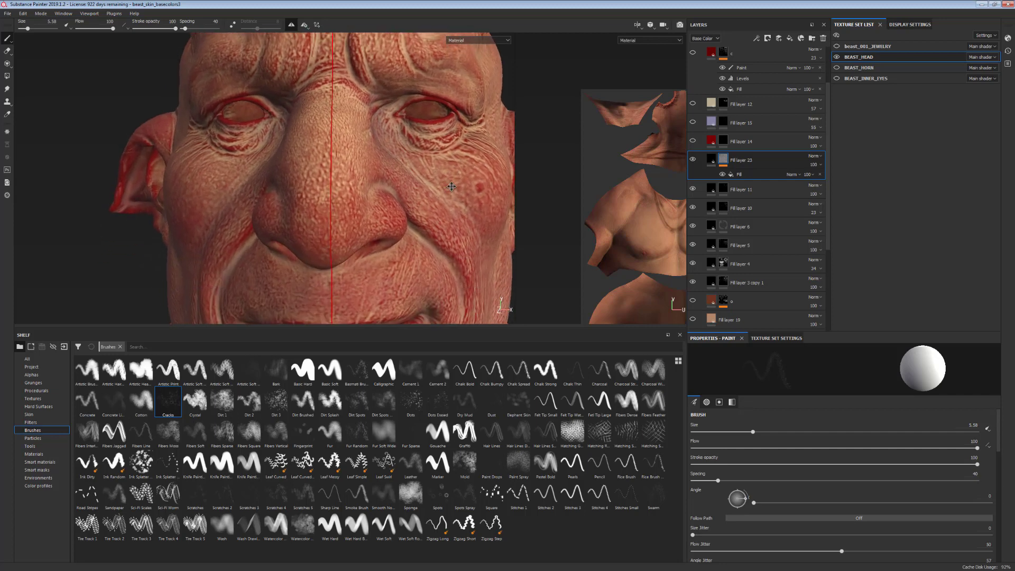
{"action": "right_click", "coordinate": [724, 163]}
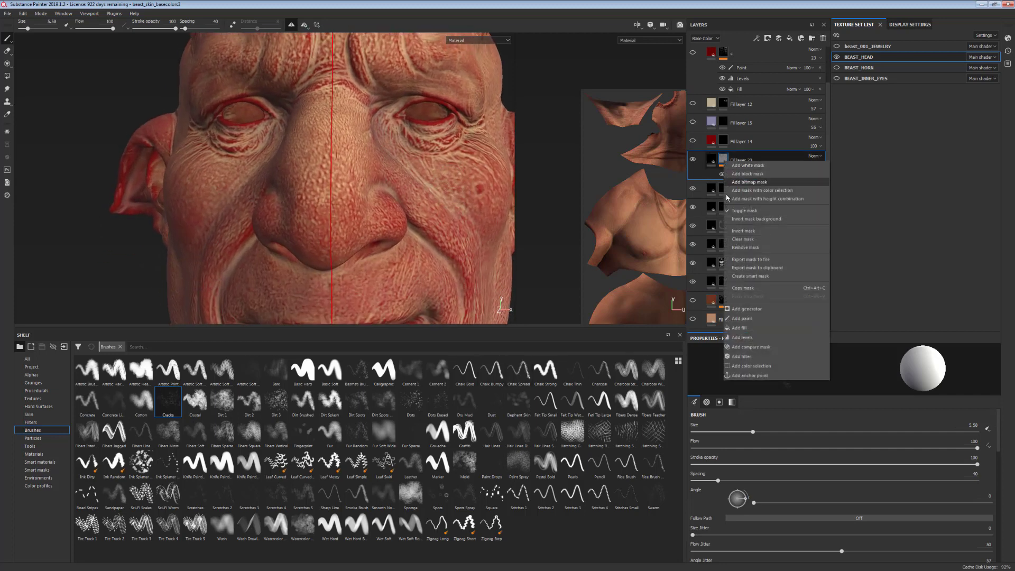
{"action": "left_click", "coordinate": [743, 337]}
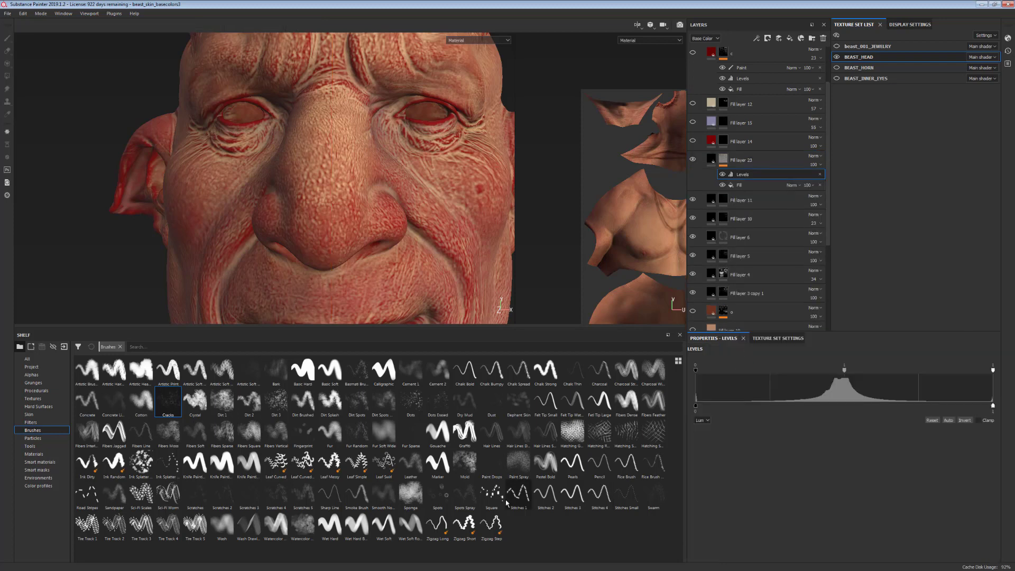
{"action": "left_click", "coordinate": [965, 420]}
Lower the opacity of Fill layer 23 to 28 for a subtle red tint on the face
{"action": "middle_click_drag", "start_coordinate": [397, 182], "coordinate": [430, 252], "text": "alt"}
{"action": "left_click_drag", "start_coordinate": [441, 273], "coordinate": [426, 222], "text": "alt"}
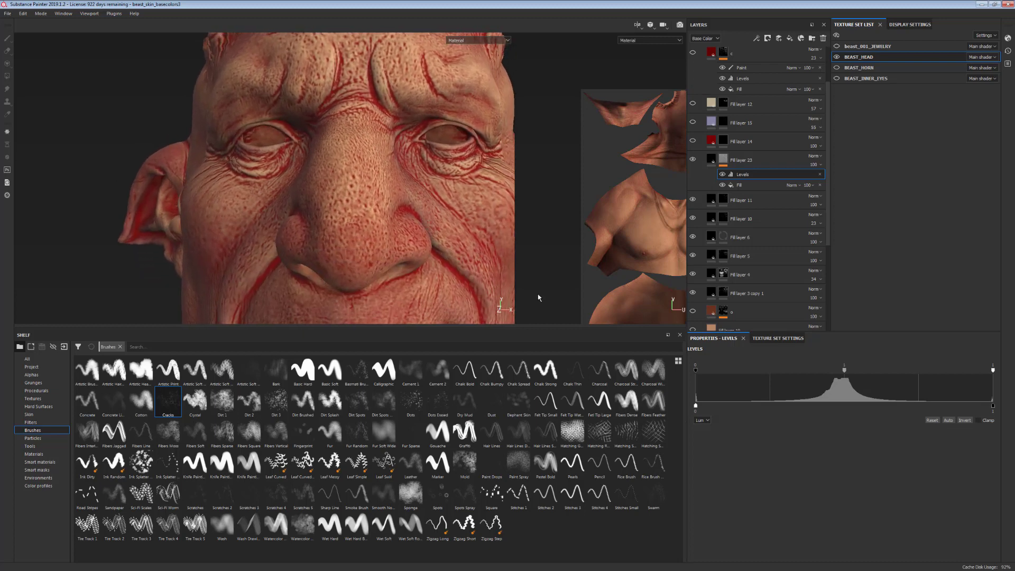
{"action": "left_click", "coordinate": [822, 167]}
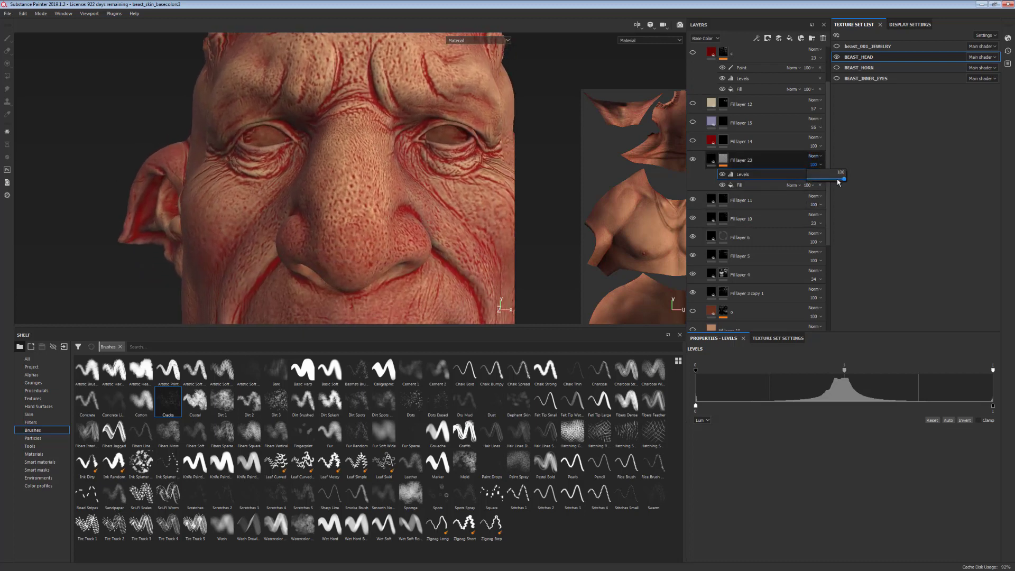
{"action": "left_click_drag", "start_coordinate": [843, 179], "coordinate": [825, 182]}
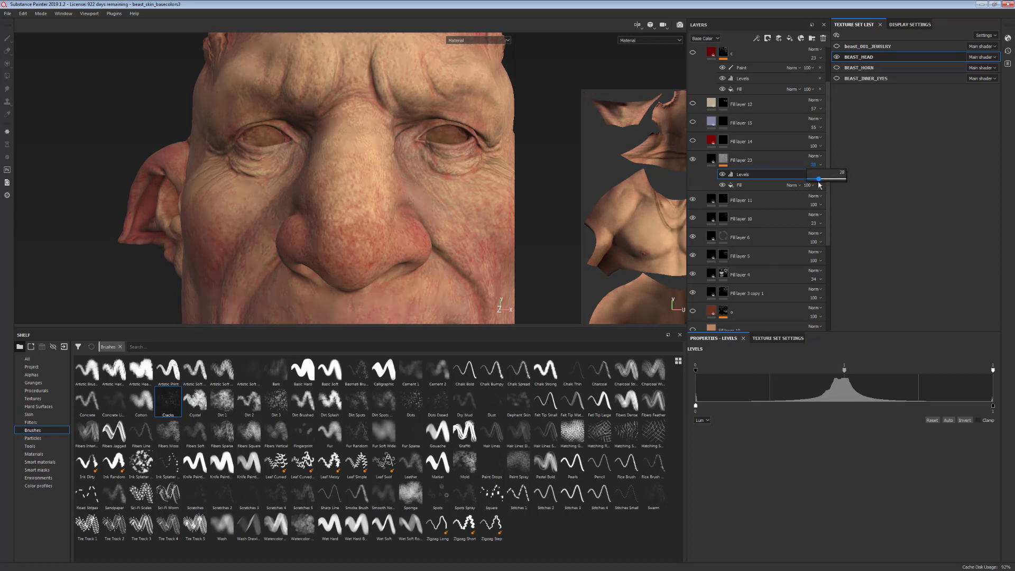
Set Fill layer 23's opacity to about 30 and add a Paint effect to its mask above the Levels
{"action": "left_click_drag", "start_coordinate": [820, 185], "coordinate": [819, 184]}
{"action": "mouse_move", "coordinate": [439, 250]}
{"action": "left_mouse_down", "text": "alt"}
{"action": "mouse_move", "coordinate": [338, 264]}
{"action": "mouse_move", "coordinate": [418, 253]}
{"action": "left_mouse_up", "text": "alt"}
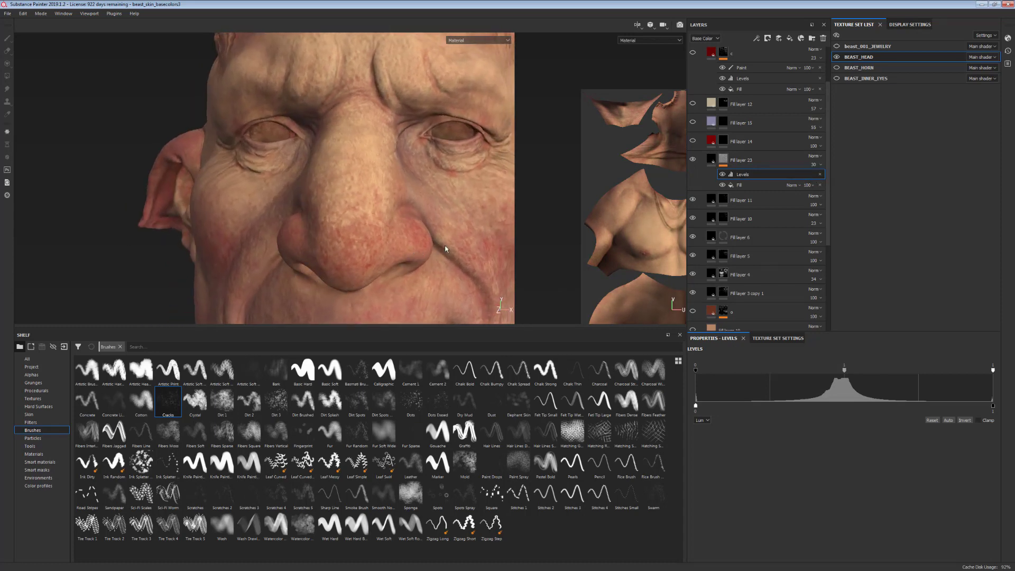
{"action": "right_click", "coordinate": [740, 175]}
{"action": "left_click", "coordinate": [757, 189]}
{"action": "middle_click_drag", "start_coordinate": [408, 238], "coordinate": [403, 215], "text": "alt"}
{"action": "middle_click_drag", "start_coordinate": [413, 80], "coordinate": [430, 227], "text": "alt"}
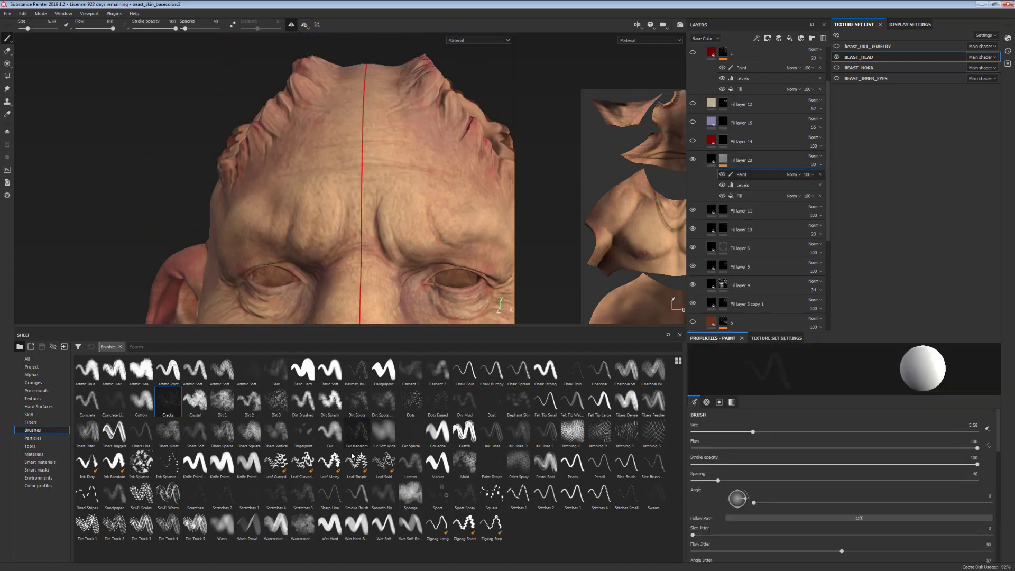
Paint Fill layer 23's mask over the forehead with the Dirt 1 brush at size 7.13, and swap the paint color to black
{"action": "left_click", "coordinate": [216, 406]}
{"action": "mouse_move", "coordinate": [492, 188]}
{"action": "left_mouse_down"}
{"action": "mouse_move", "coordinate": [465, 211]}
{"action": "mouse_move", "coordinate": [418, 228]}
{"action": "mouse_move", "coordinate": [421, 238]}
{"action": "left_mouse_up"}
{"action": "right_click_drag", "start_coordinate": [421, 238], "coordinate": [391, 238], "text": "ctrl"}
{"action": "mouse_move", "coordinate": [403, 216]}
{"action": "left_mouse_down"}
{"action": "mouse_move", "coordinate": [392, 210]}
{"action": "mouse_move", "coordinate": [400, 202]}
{"action": "left_mouse_up"}
{"action": "key", "text": "x"}
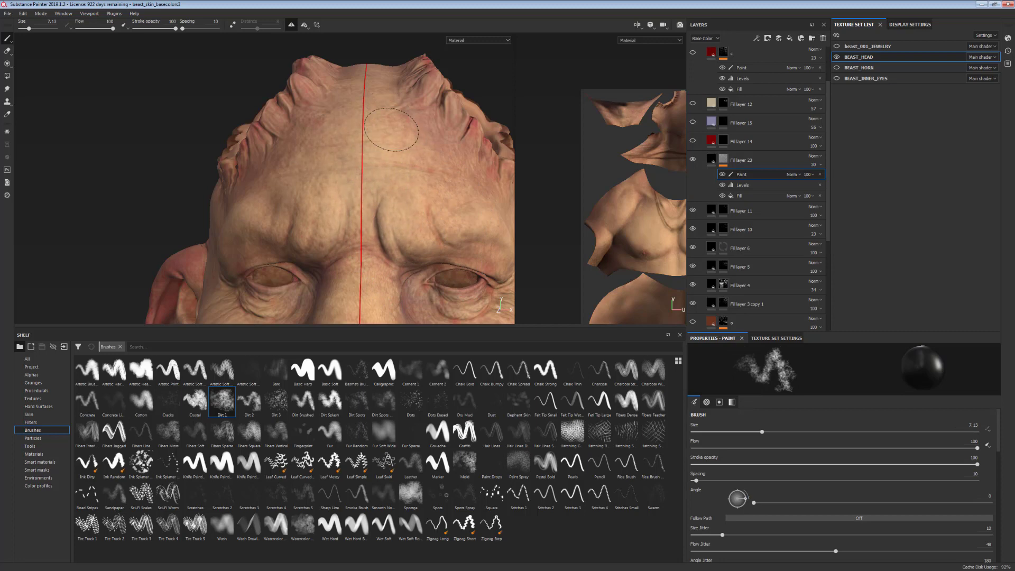
Display only the base color channel and examine the red detail on the cheeks, jaw and neck
{"action": "mouse_move", "coordinate": [475, 244]}
{"action": "left_mouse_down", "text": "alt"}
{"action": "mouse_move", "coordinate": [440, 175]}
{"action": "mouse_move", "coordinate": [417, 251]}
{"action": "mouse_move", "coordinate": [450, 202]}
{"action": "mouse_move", "coordinate": [401, 159]}
{"action": "mouse_move", "coordinate": [393, 138]}
{"action": "left_mouse_up", "text": "alt"}
{"action": "key", "text": "c"}
{"action": "left_click_drag", "start_coordinate": [434, 168], "coordinate": [400, 163], "text": "alt"}
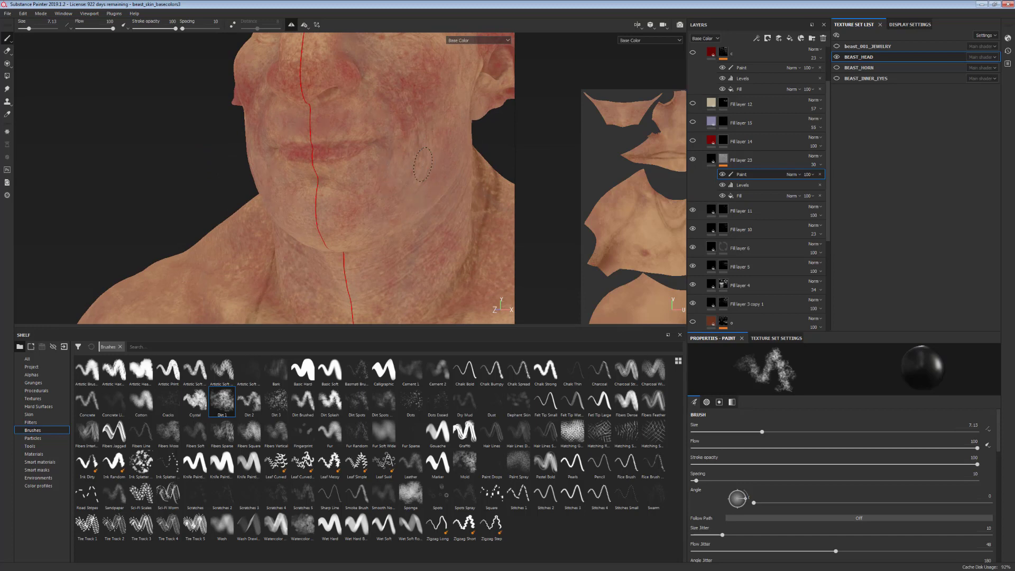
{"action": "left_click_drag", "start_coordinate": [452, 246], "coordinate": [465, 187], "text": "alt"}
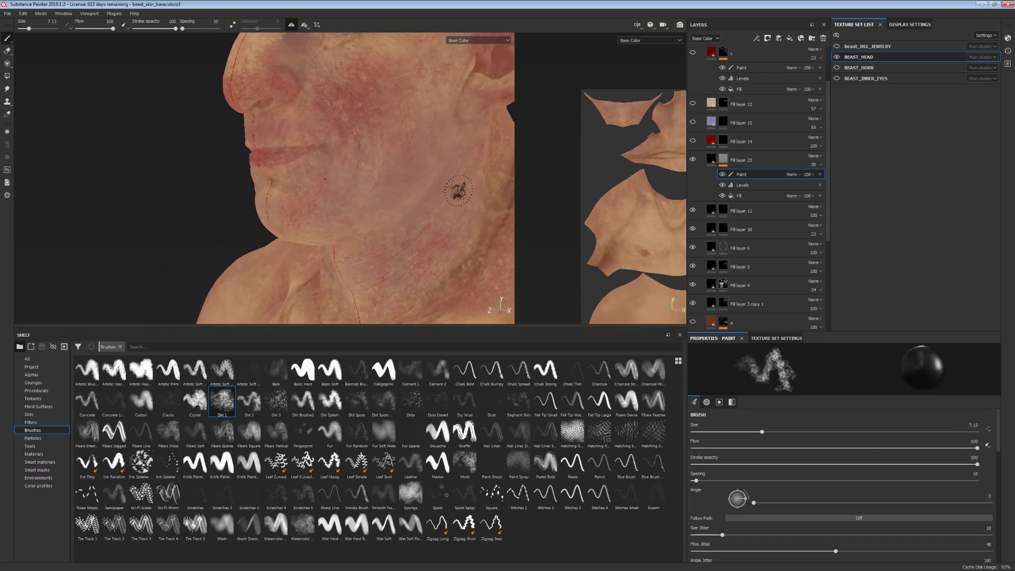
{"action": "middle_click_drag", "start_coordinate": [429, 294], "coordinate": [435, 225], "text": "alt"}
{"action": "left_click_drag", "start_coordinate": [435, 224], "coordinate": [428, 243], "text": "alt"}
{"action": "middle_click_drag", "start_coordinate": [429, 242], "coordinate": [444, 261], "text": "alt"}
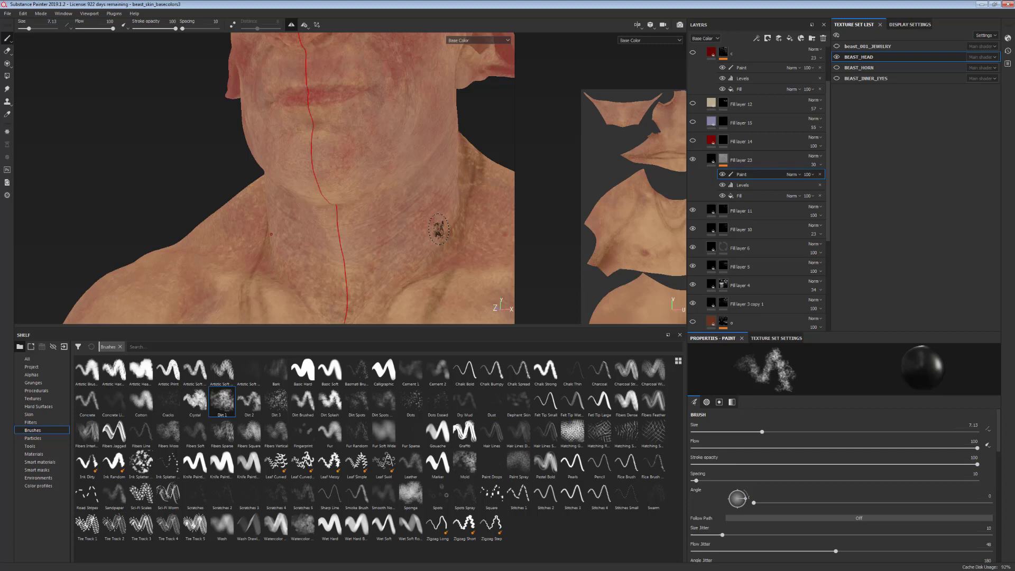
{"action": "left_click_drag", "start_coordinate": [413, 238], "coordinate": [443, 235], "text": "alt"}
{"action": "middle_click_drag", "start_coordinate": [416, 224], "coordinate": [419, 270], "text": "alt"}
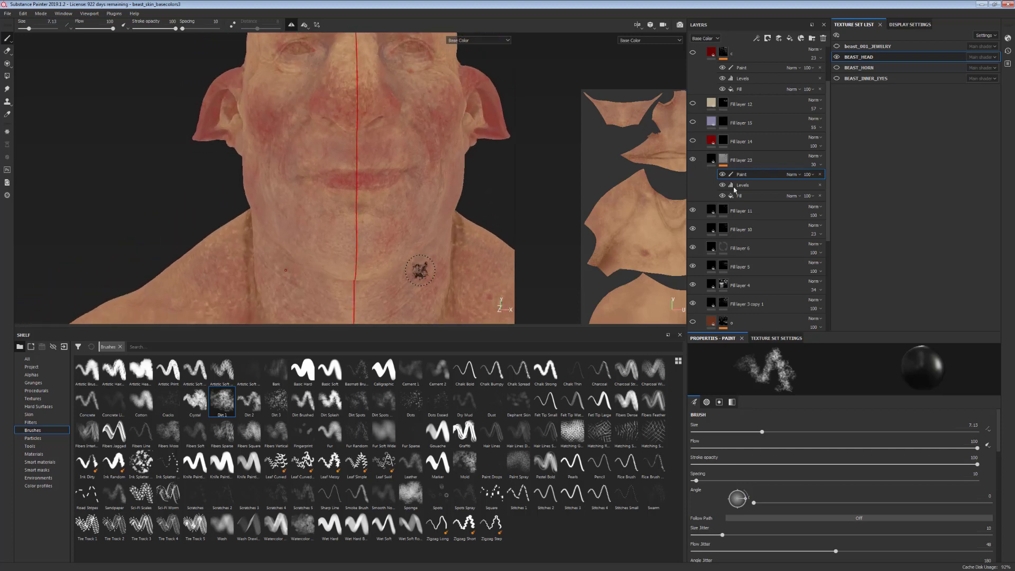
Raise Fill layer 23's opacity to 100 and check the red detail over the face, forehead and neck
{"action": "left_click", "coordinate": [813, 164]}
{"action": "left_click_drag", "start_coordinate": [819, 179], "coordinate": [852, 183]}
{"action": "right_click_drag", "start_coordinate": [436, 165], "coordinate": [446, 210], "text": "alt"}
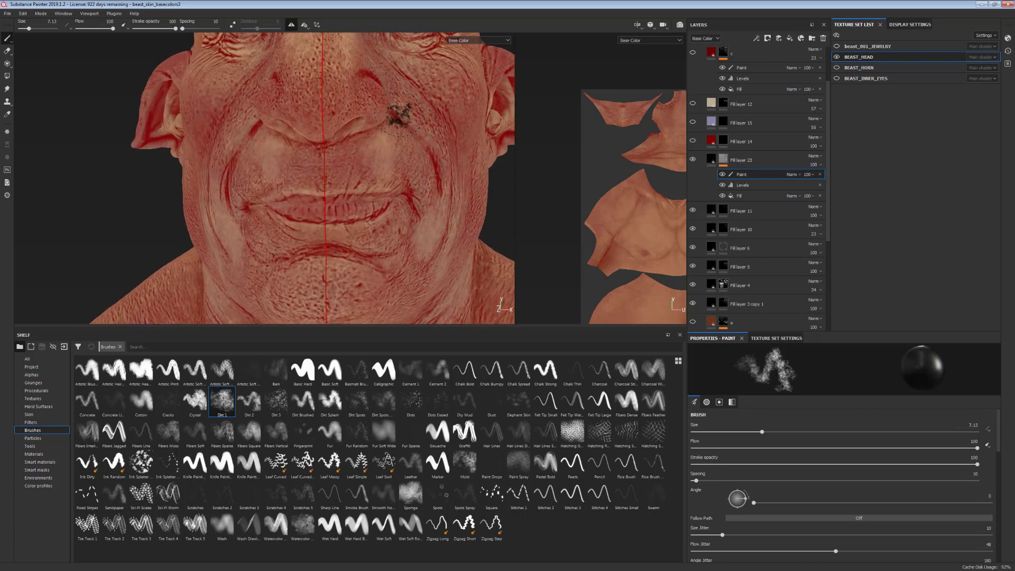
{"action": "scroll", "coordinate": [439, 185], "scroll_direction": "down", "scroll_amount": 4}
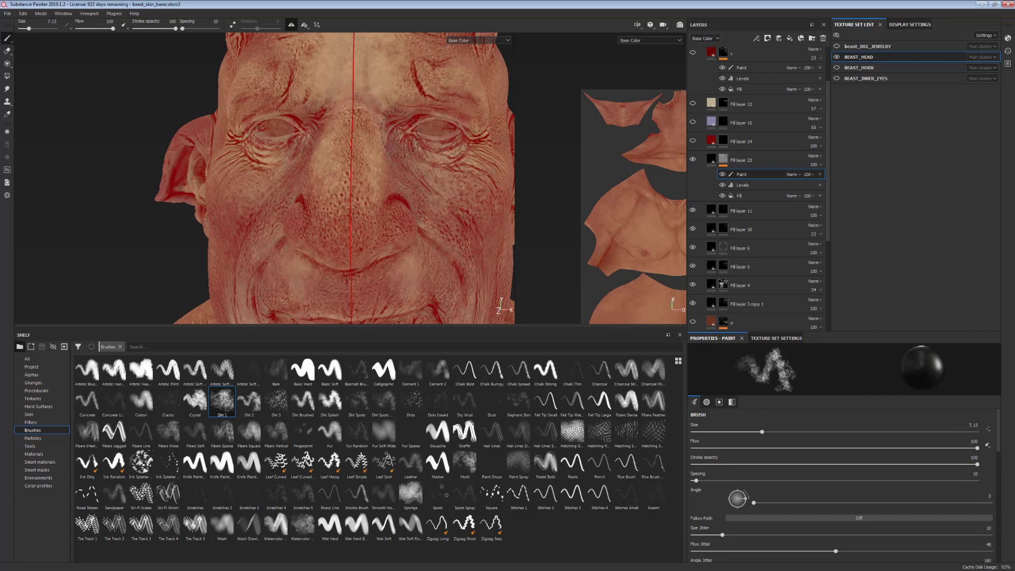
{"action": "middle_click_drag", "start_coordinate": [399, 151], "coordinate": [405, 224]}
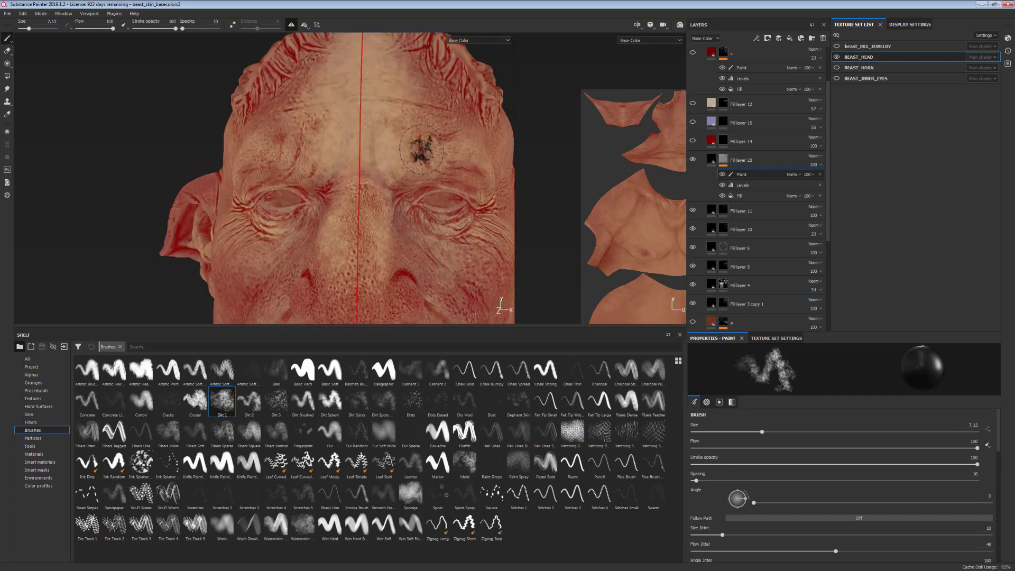
{"action": "scroll", "coordinate": [443, 139], "scroll_direction": "down", "scroll_amount": 3}
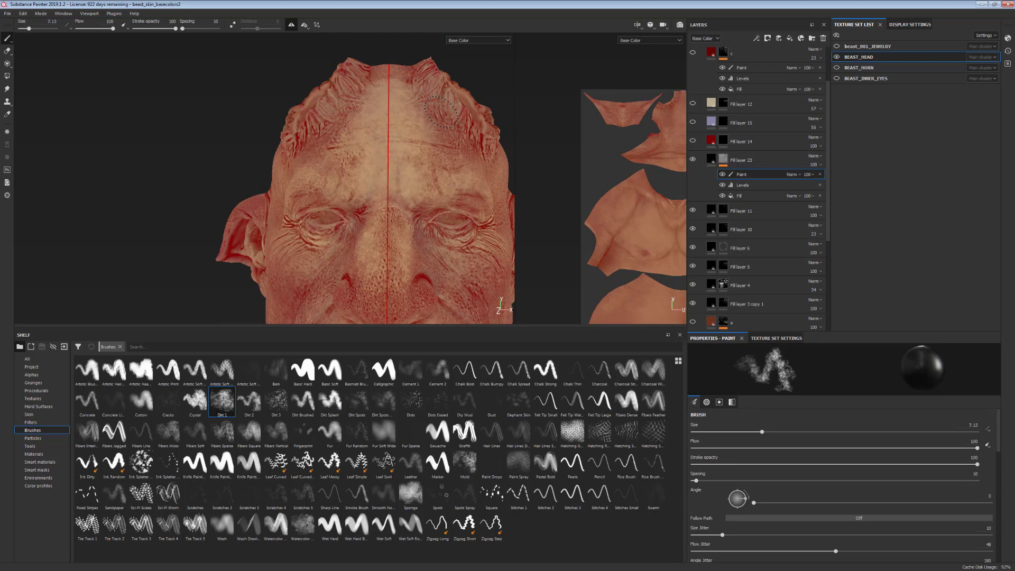
{"action": "middle_click_drag", "start_coordinate": [473, 254], "coordinate": [437, 96], "text": "alt"}
{"action": "middle_click_drag", "start_coordinate": [440, 305], "coordinate": [440, 182], "text": "alt"}
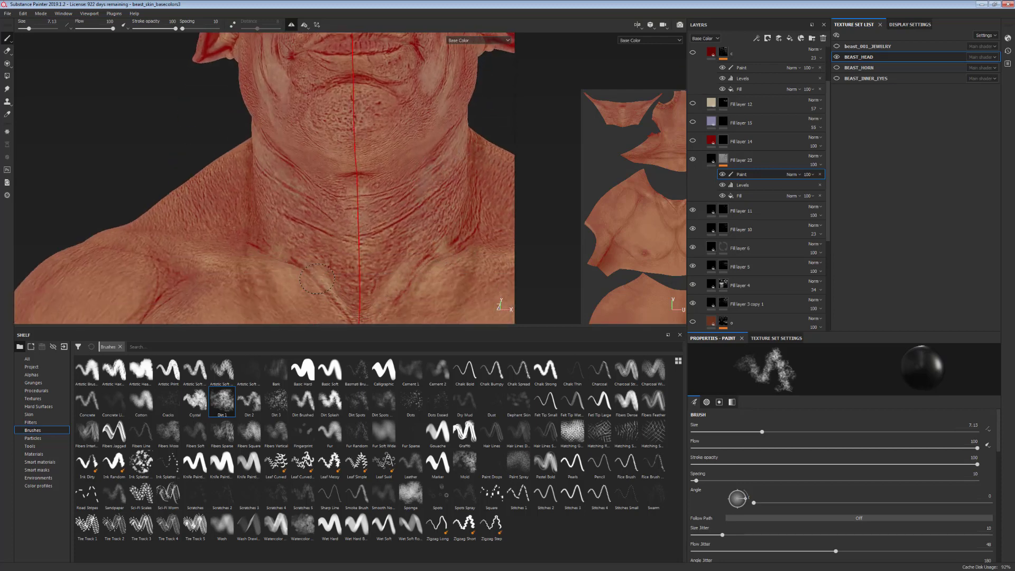
Turn off symmetry and paint out the red on one shoulder and the upper chest with Dirt 1, enlarging the brush to 21.83
{"action": "left_click", "coordinate": [291, 25]}
{"action": "middle_click_drag", "start_coordinate": [193, 309], "coordinate": [277, 204], "text": "alt"}
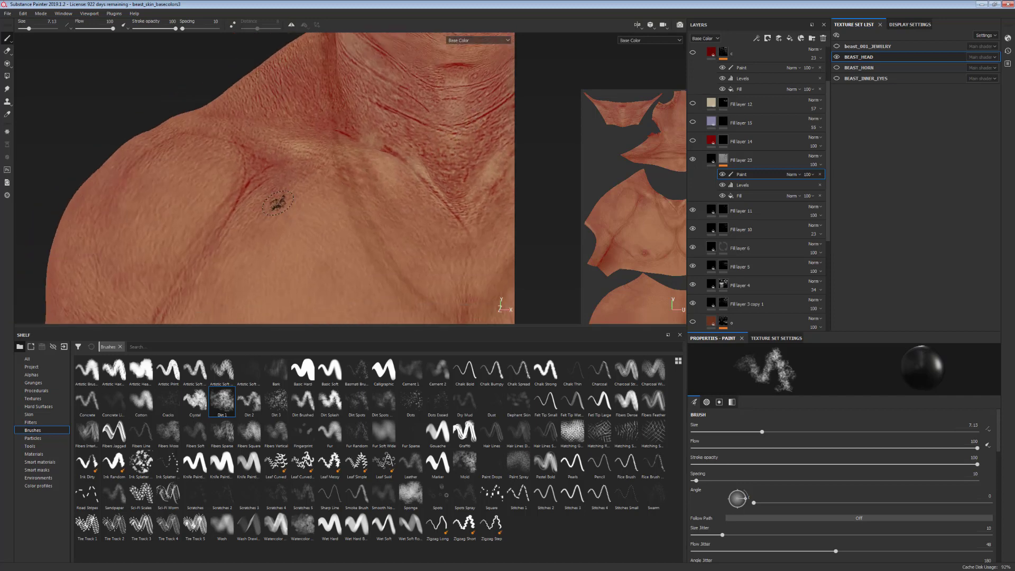
{"action": "scroll", "coordinate": [305, 230], "scroll_direction": "down", "scroll_amount": 4}
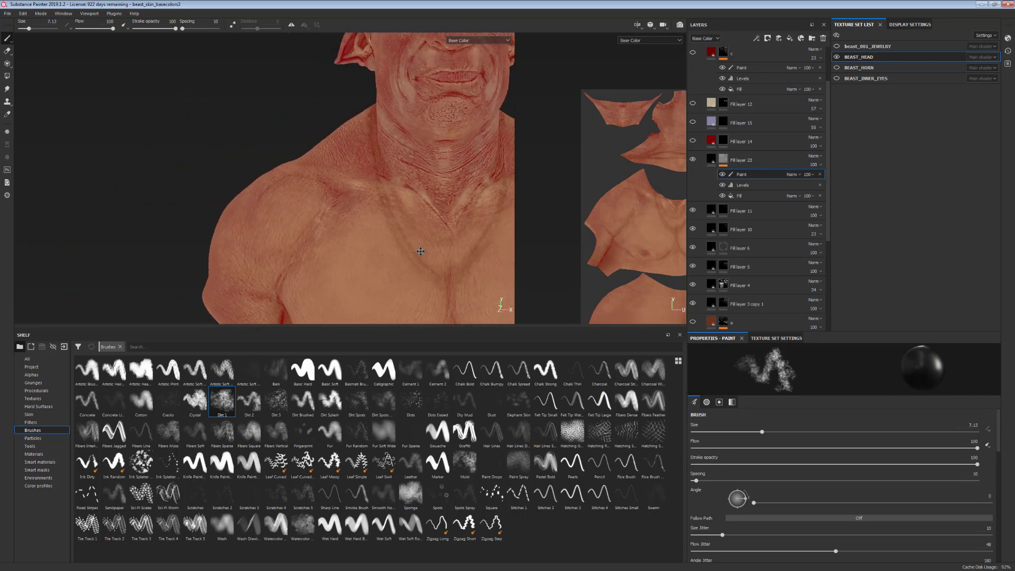
{"action": "left_click_drag", "start_coordinate": [291, 187], "coordinate": [239, 217]}
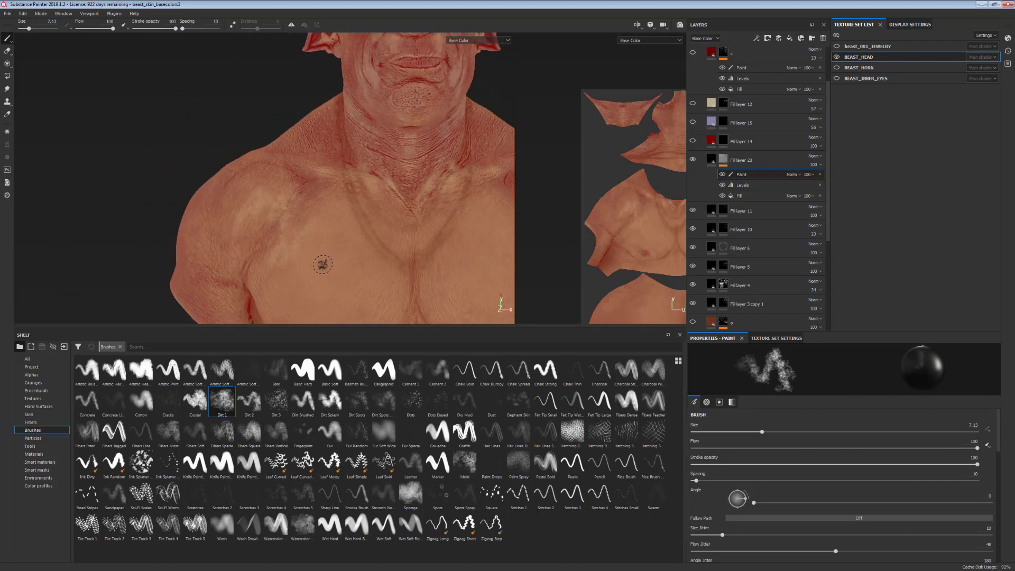
{"action": "right_click_drag", "start_coordinate": [309, 263], "coordinate": [341, 263], "text": "ctrl"}
{"action": "left_click_drag", "start_coordinate": [346, 209], "coordinate": [285, 276]}
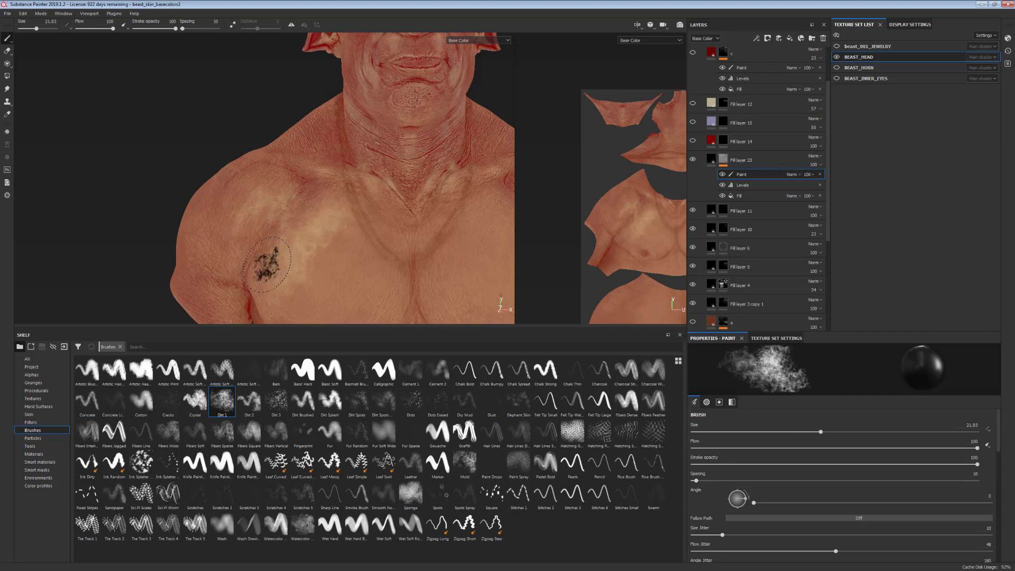
{"action": "left_click_drag", "start_coordinate": [283, 195], "coordinate": [262, 180]}
Set the midtone of the Levels effect on Fill layer 23's mask to 0.435
{"action": "left_click_drag", "start_coordinate": [370, 265], "coordinate": [365, 249], "text": "alt"}
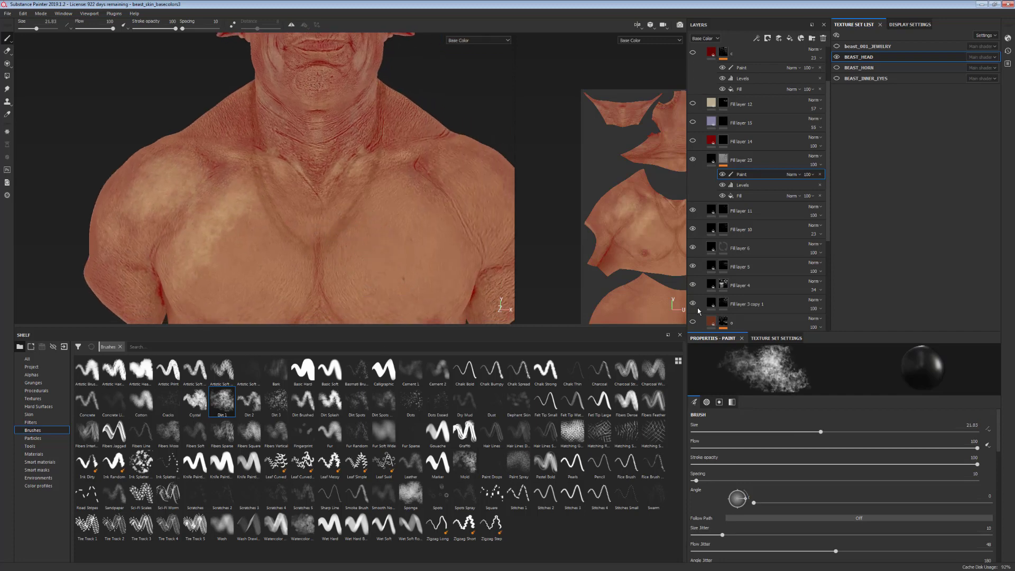
{"action": "left_click", "coordinate": [724, 160]}
{"action": "left_click", "coordinate": [751, 185]}
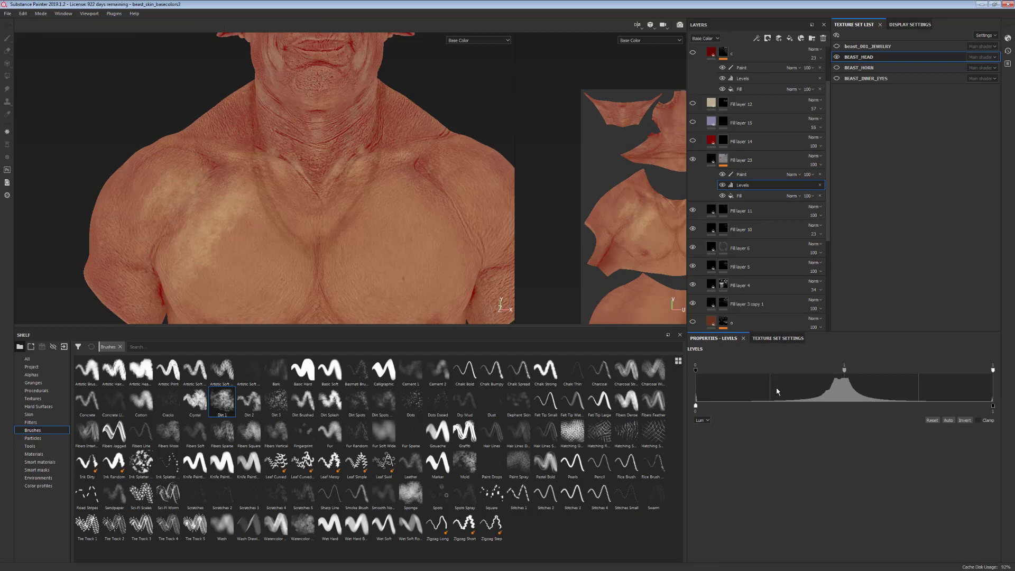
{"action": "left_click_drag", "start_coordinate": [846, 374], "coordinate": [825, 376]}
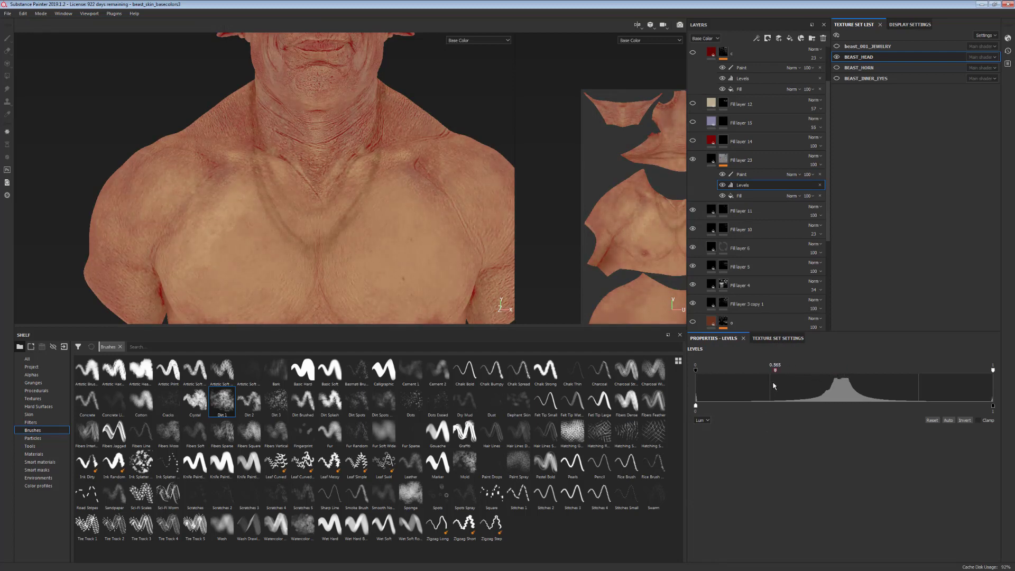
{"action": "right_click_drag", "start_coordinate": [426, 222], "coordinate": [471, 267], "text": "alt"}
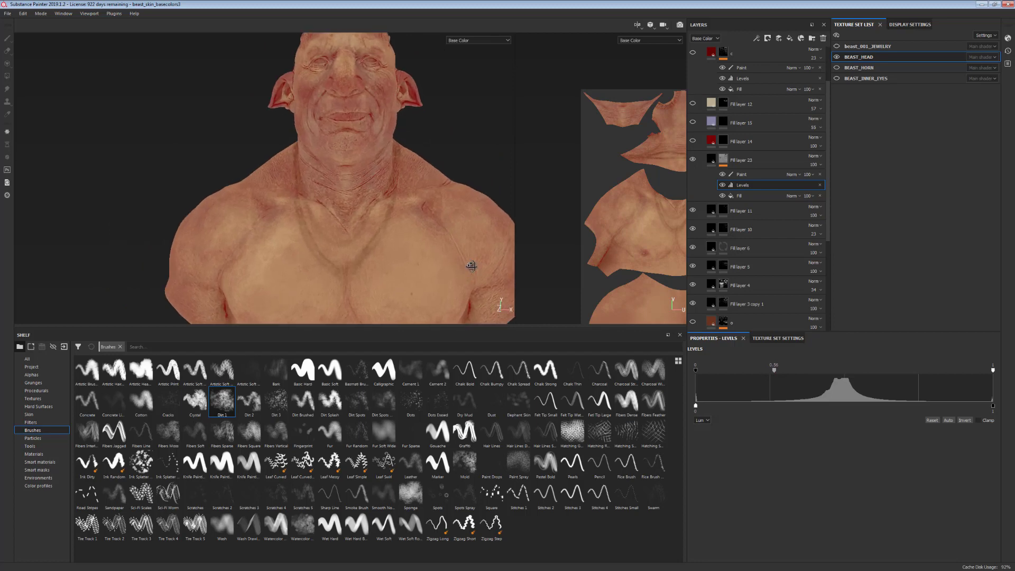
{"action": "left_click_drag", "start_coordinate": [741, 373], "coordinate": [739, 375]}
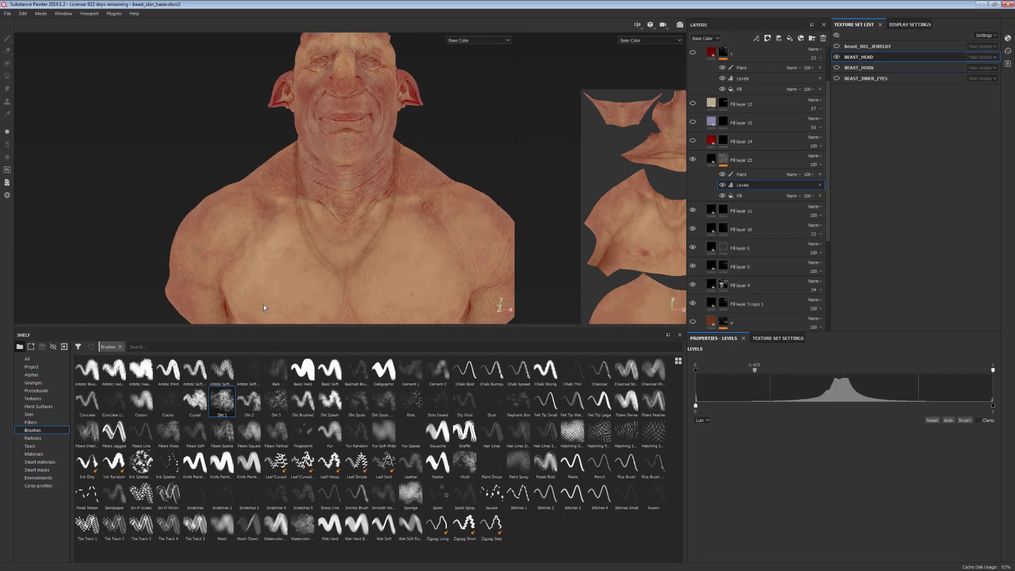
Lower Fill layer 23's opacity to 34
{"action": "middle_click_drag", "start_coordinate": [435, 158], "coordinate": [375, 214], "text": "alt"}
{"action": "right_click_drag", "start_coordinate": [375, 214], "coordinate": [471, 312], "text": "alt"}
{"action": "left_click", "coordinate": [822, 164]}
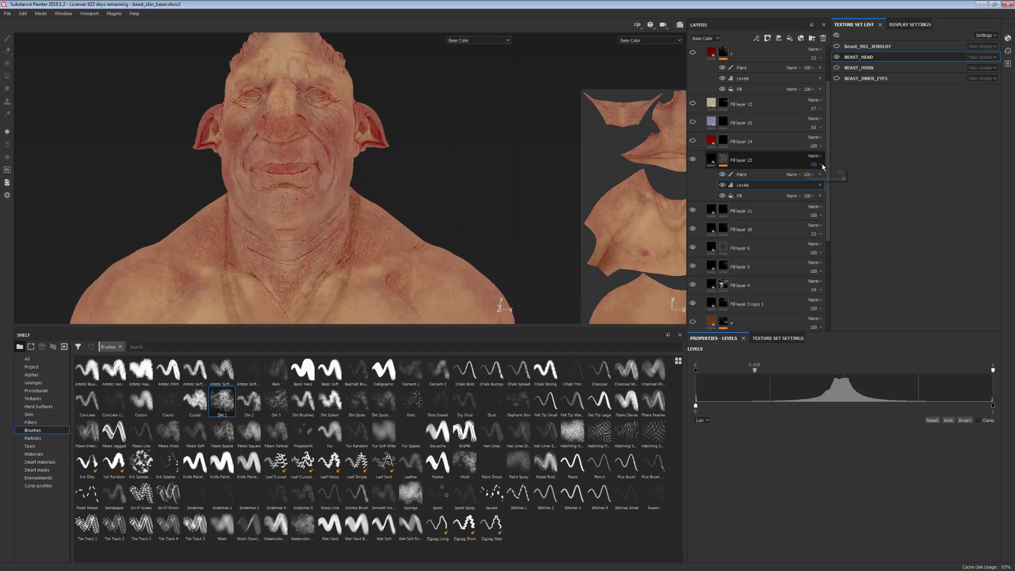
{"action": "left_click", "coordinate": [821, 180]}
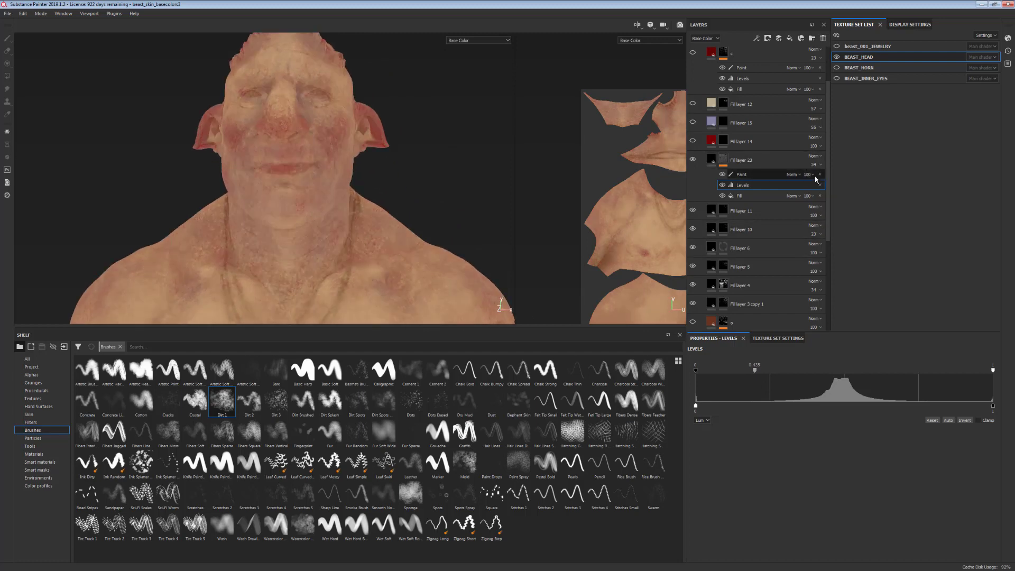
Examine the face up close and from farther away, comparing the full material display with the base color display
{"action": "middle_click_drag", "start_coordinate": [389, 137], "coordinate": [402, 198], "text": "alt"}
{"action": "right_click_drag", "start_coordinate": [402, 198], "coordinate": [457, 221], "text": "alt"}
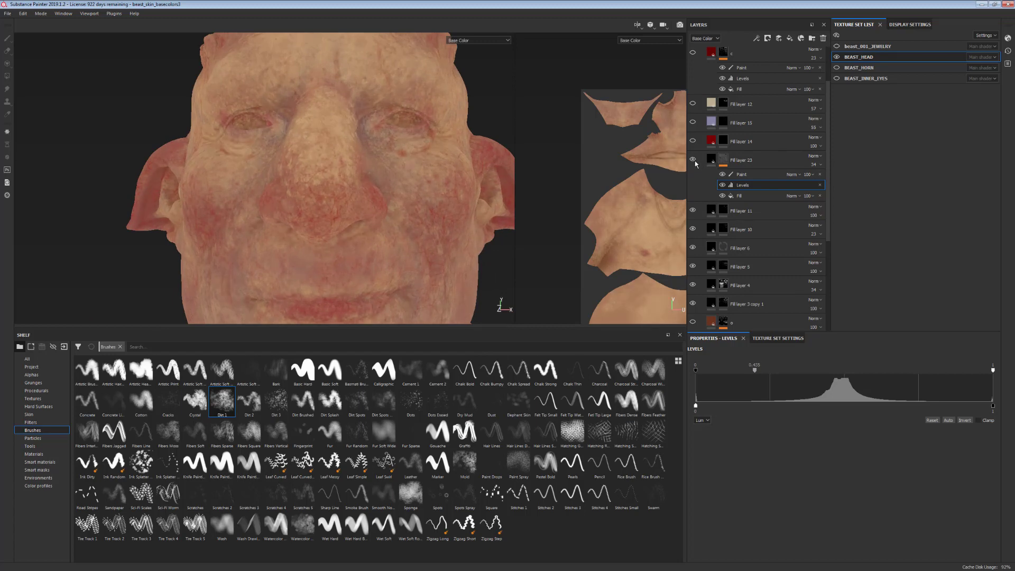
{"action": "scroll", "coordinate": [429, 238], "scroll_direction": "down", "scroll_amount": 5}
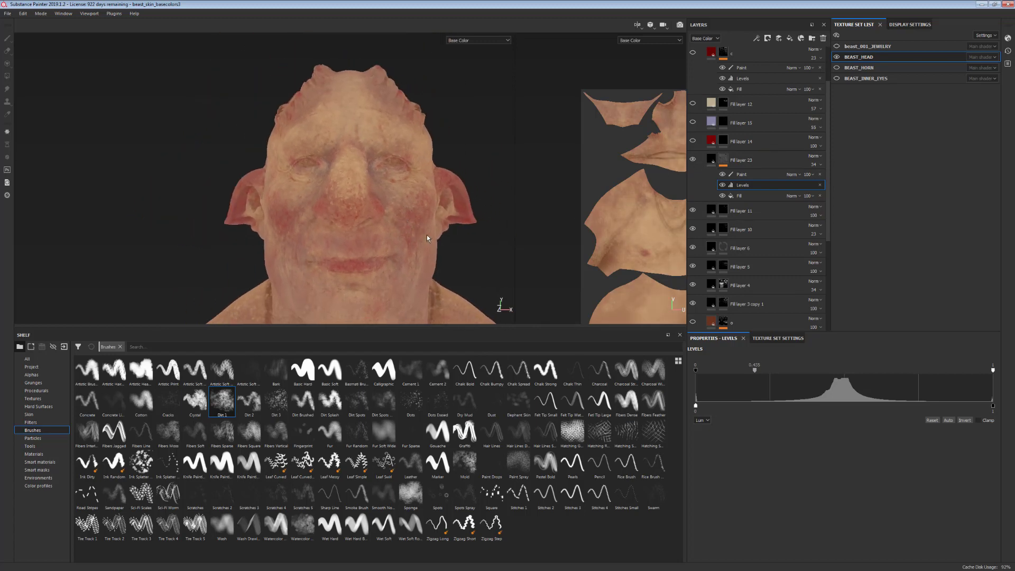
{"action": "key", "text": "m"}
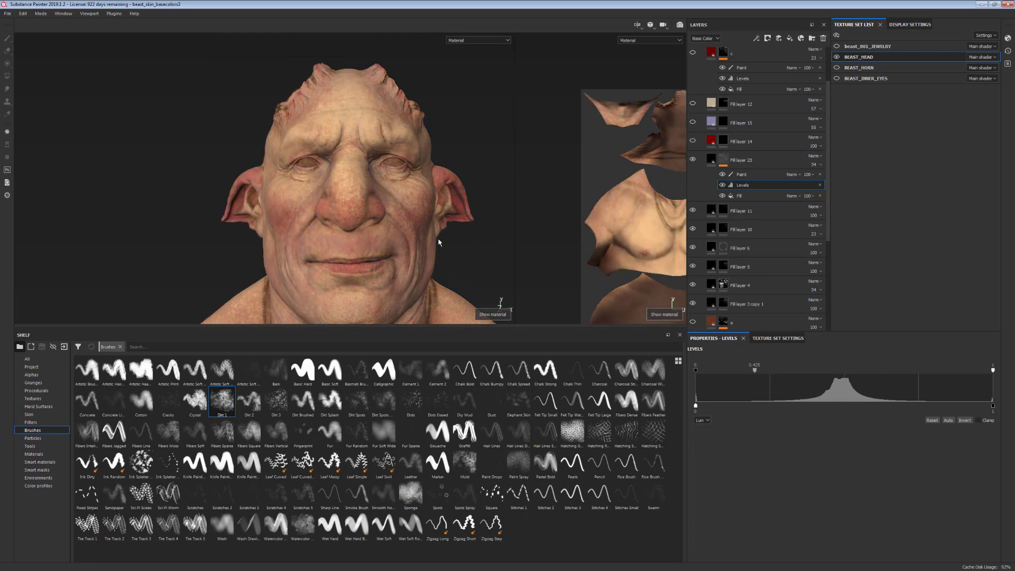
{"action": "key", "text": "c"}
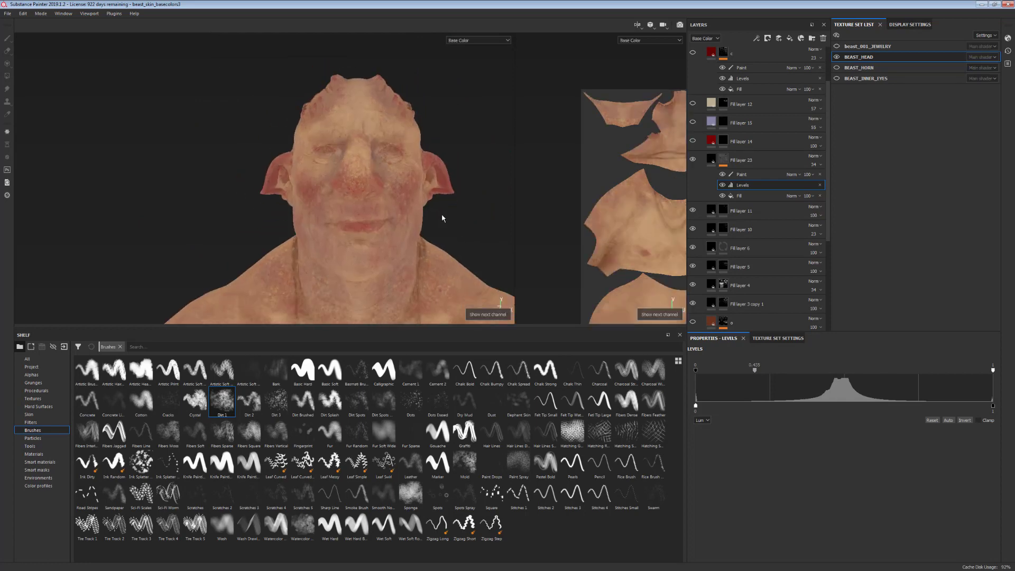
{"action": "scroll", "coordinate": [451, 228], "scroll_direction": "up", "scroll_amount": 2}
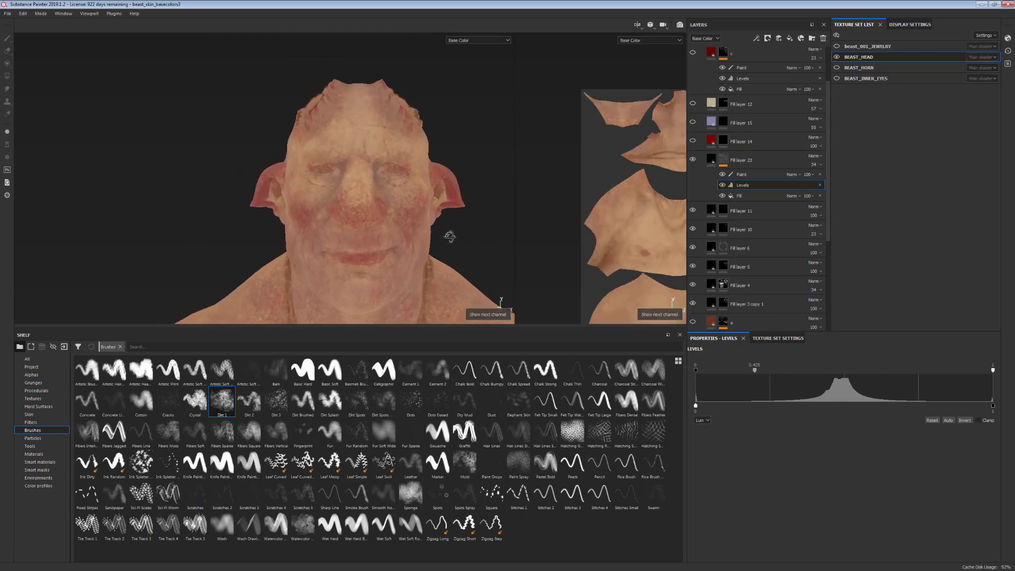
{"action": "scroll", "coordinate": [449, 237], "scroll_direction": "up", "scroll_amount": 1}
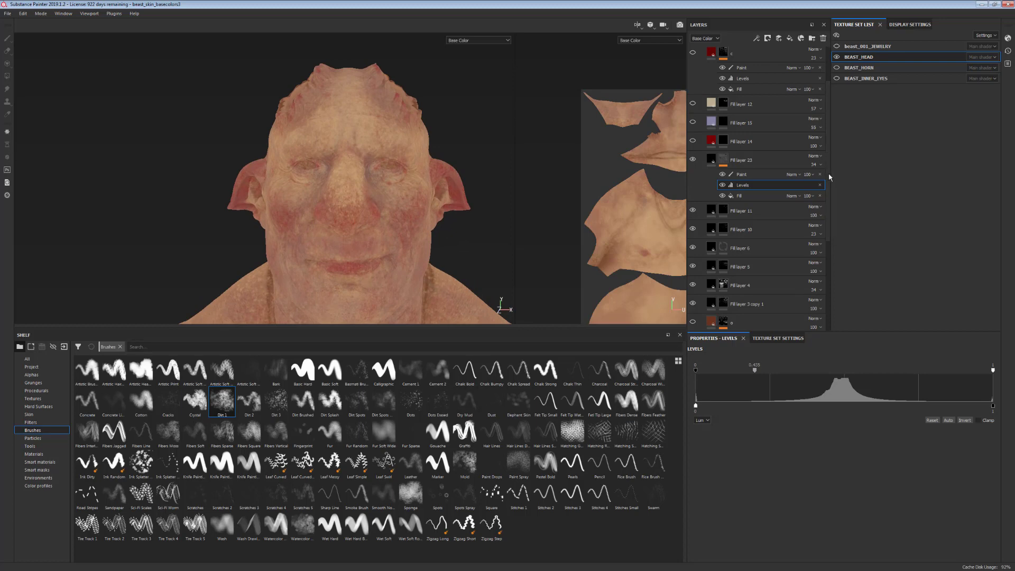
Show the blue-grey fill layer above Fill layer 14 and set its opacity to about 48
{"action": "scroll", "coordinate": [814, 175], "scroll_direction": "up", "scroll_amount": 2}
{"action": "left_click", "coordinate": [740, 154]}
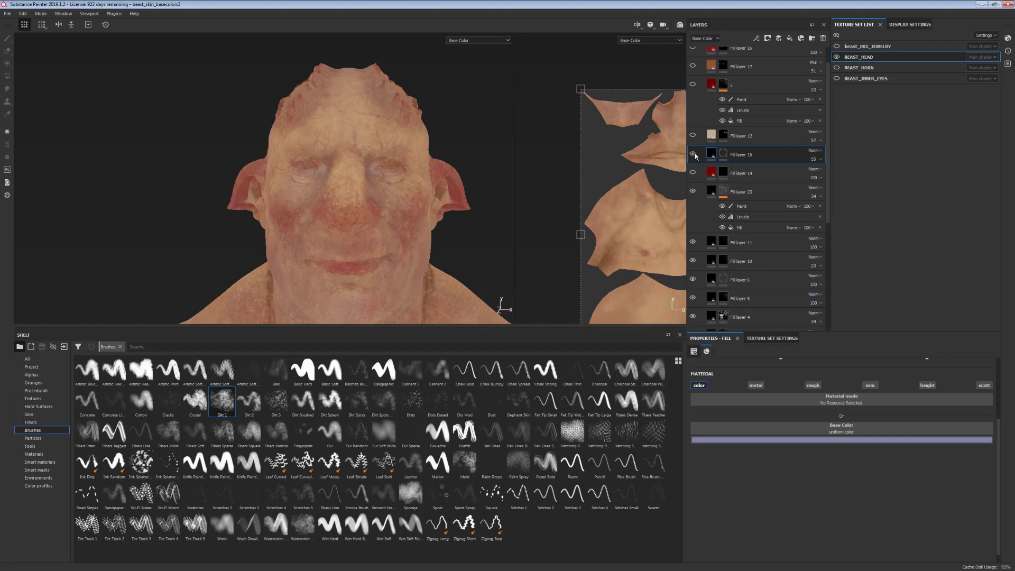
{"action": "left_click", "coordinate": [814, 158]}
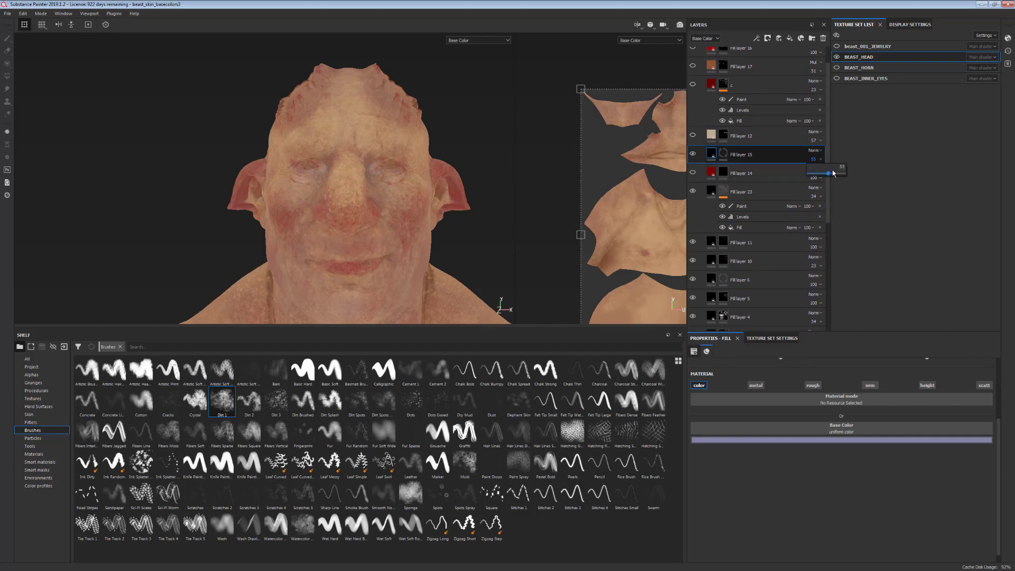
{"action": "left_click_drag", "start_coordinate": [834, 173], "coordinate": [843, 177]}
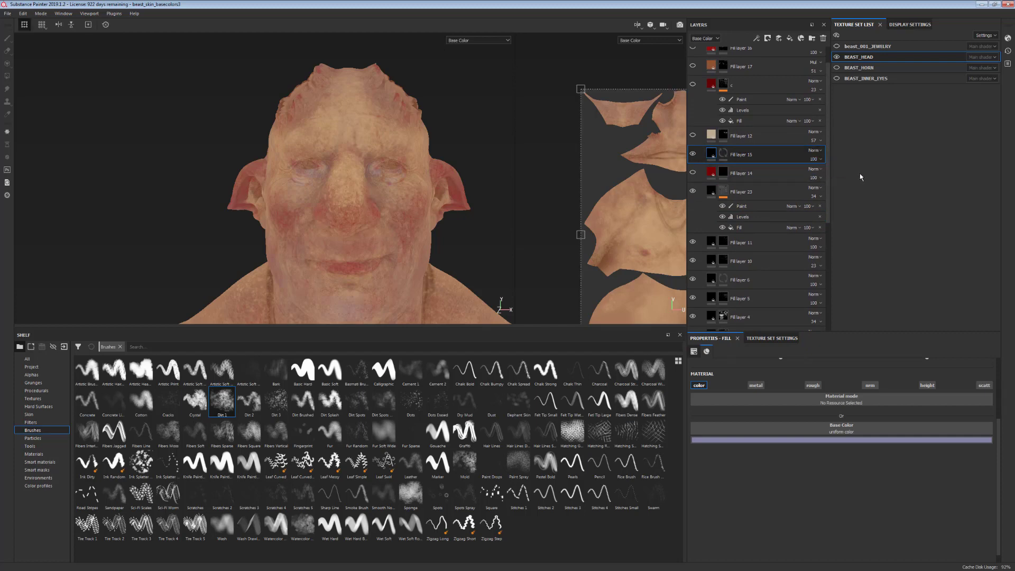
{"action": "left_click_drag", "start_coordinate": [838, 174], "coordinate": [826, 176]}
{"action": "middle_click_drag", "start_coordinate": [426, 175], "coordinate": [443, 215], "text": "alt"}
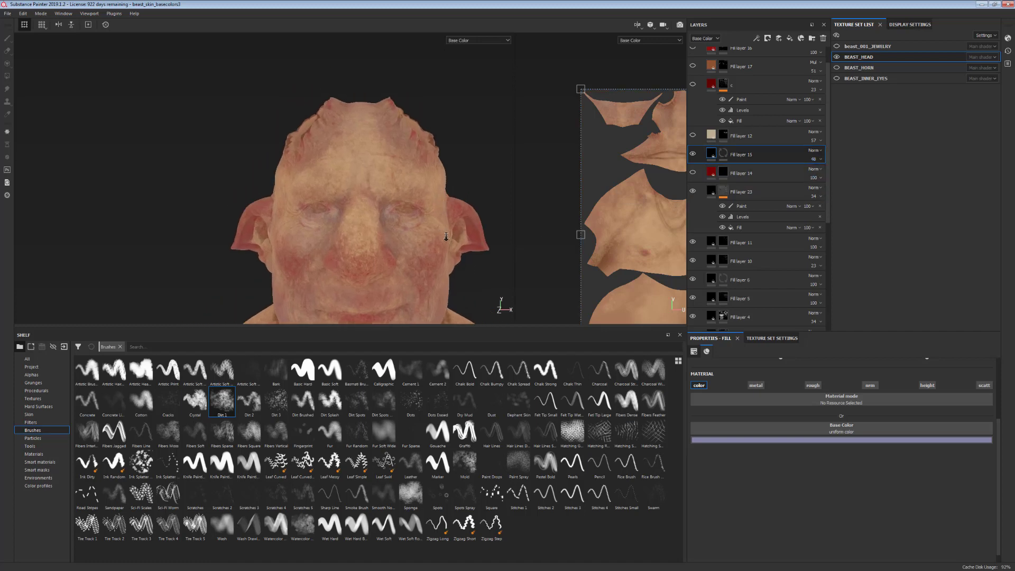
Show the beige fill layer above the blue-grey one and check its effect on the head and chest
{"action": "right_click_drag", "start_coordinate": [443, 236], "coordinate": [455, 285], "text": "alt"}
{"action": "left_click", "coordinate": [693, 136]}
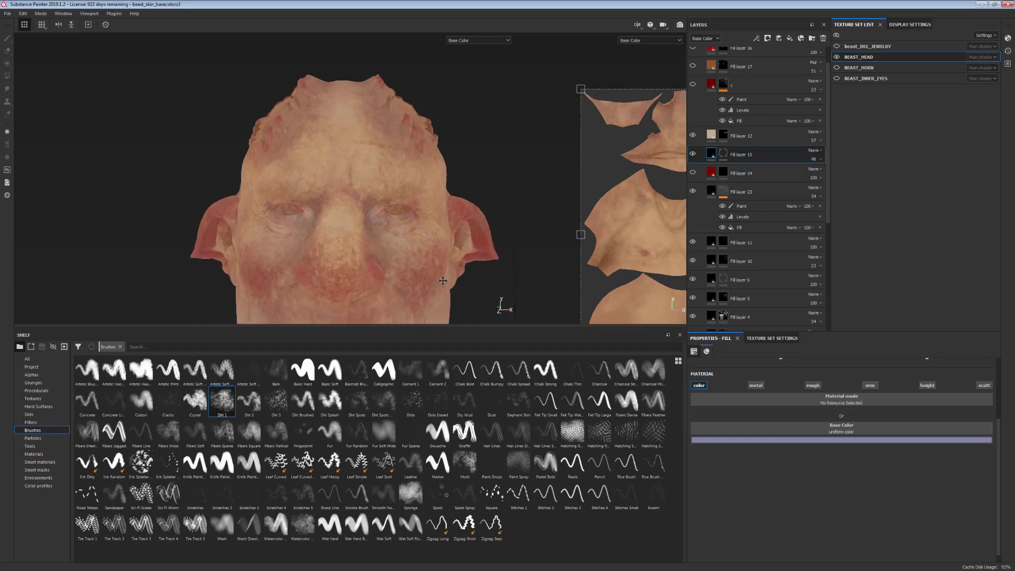
{"action": "middle_click_drag", "start_coordinate": [455, 283], "coordinate": [461, 177], "text": "alt"}
{"action": "right_click_drag", "start_coordinate": [452, 280], "coordinate": [410, 200], "text": "alt"}
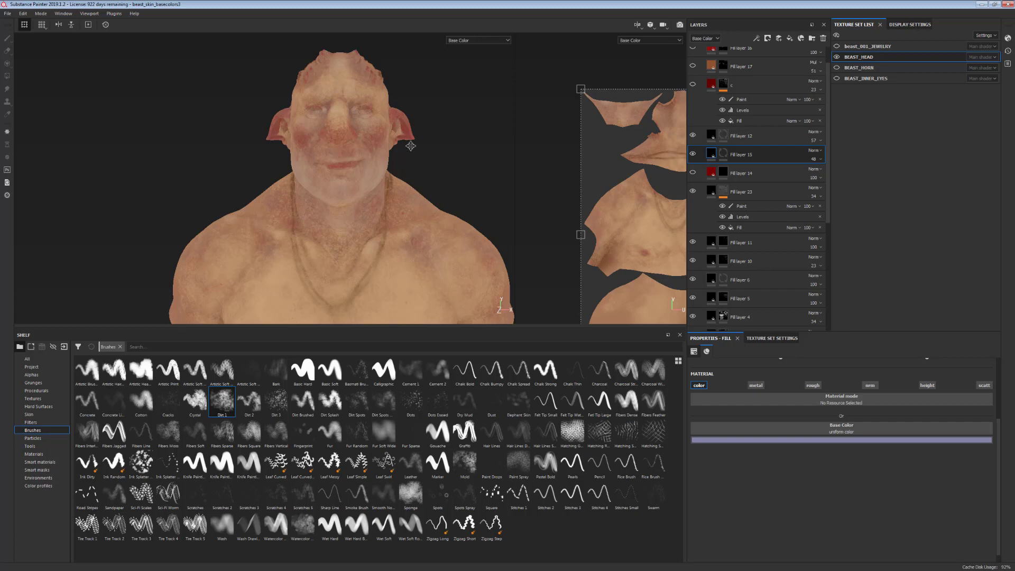
Show the red fill layer directly above Fill layer 12 and set its opacity to 31
{"action": "middle_click_drag", "start_coordinate": [411, 146], "coordinate": [472, 226], "text": "alt"}
{"action": "right_click_drag", "start_coordinate": [472, 226], "coordinate": [468, 274], "text": "alt"}
{"action": "middle_click_drag", "start_coordinate": [467, 273], "coordinate": [458, 251], "text": "alt"}
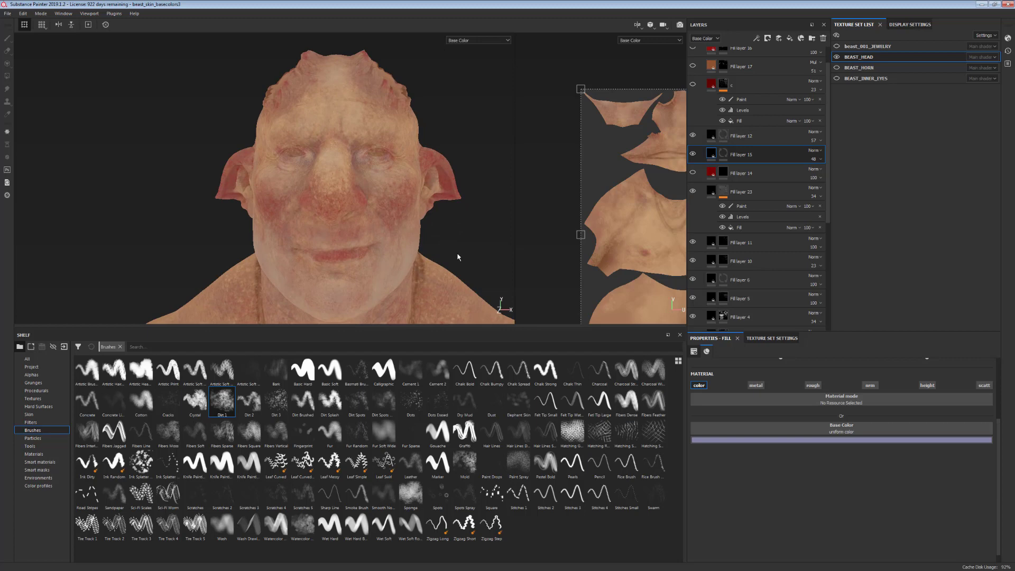
{"action": "scroll", "coordinate": [829, 163], "scroll_direction": "up", "scroll_amount": 1}
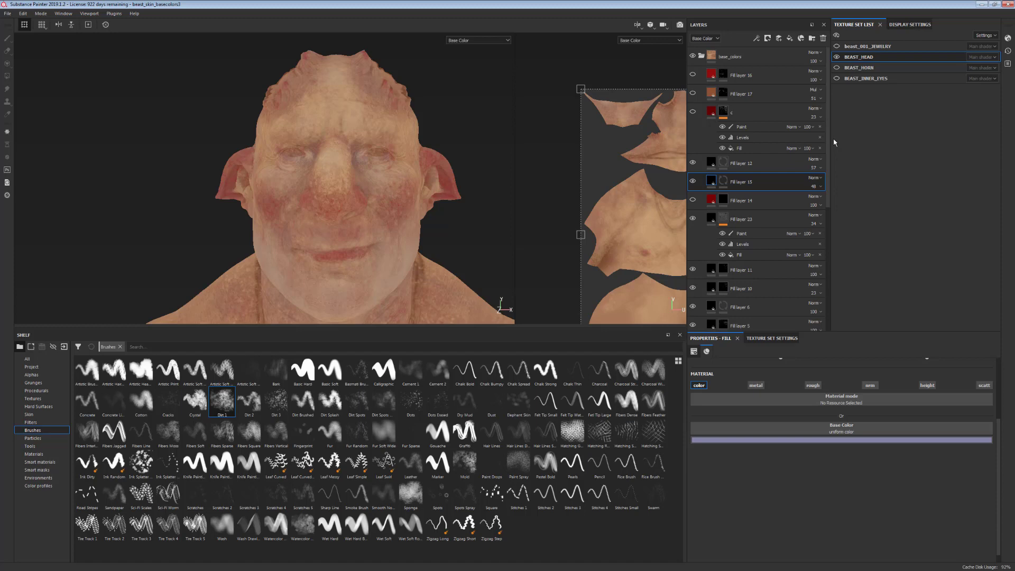
{"action": "left_click", "coordinate": [693, 114]}
{"action": "left_click_drag", "start_coordinate": [458, 272], "coordinate": [432, 269], "text": "alt"}
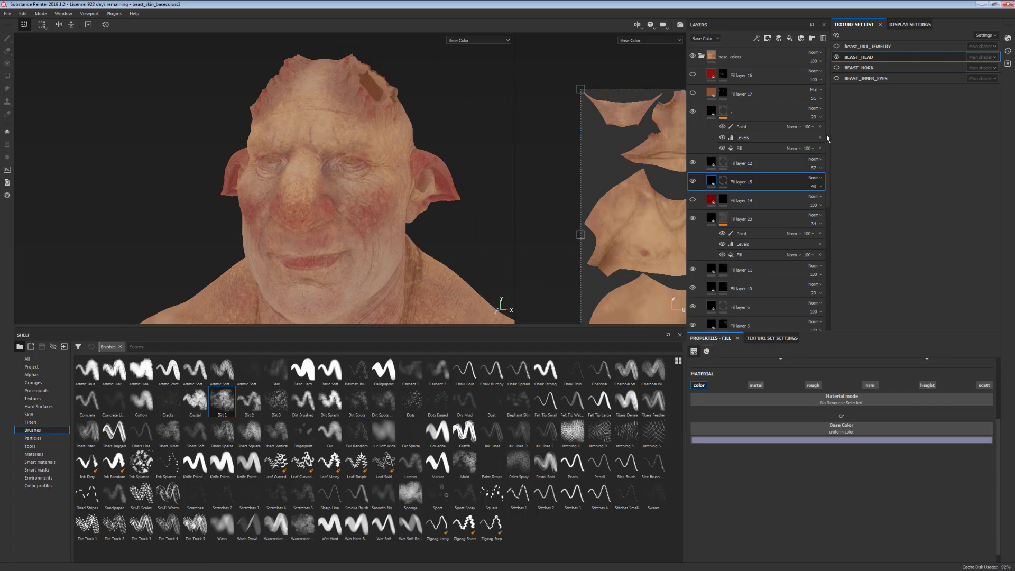
{"action": "left_click", "coordinate": [758, 111]}
{"action": "left_click", "coordinate": [820, 117]}
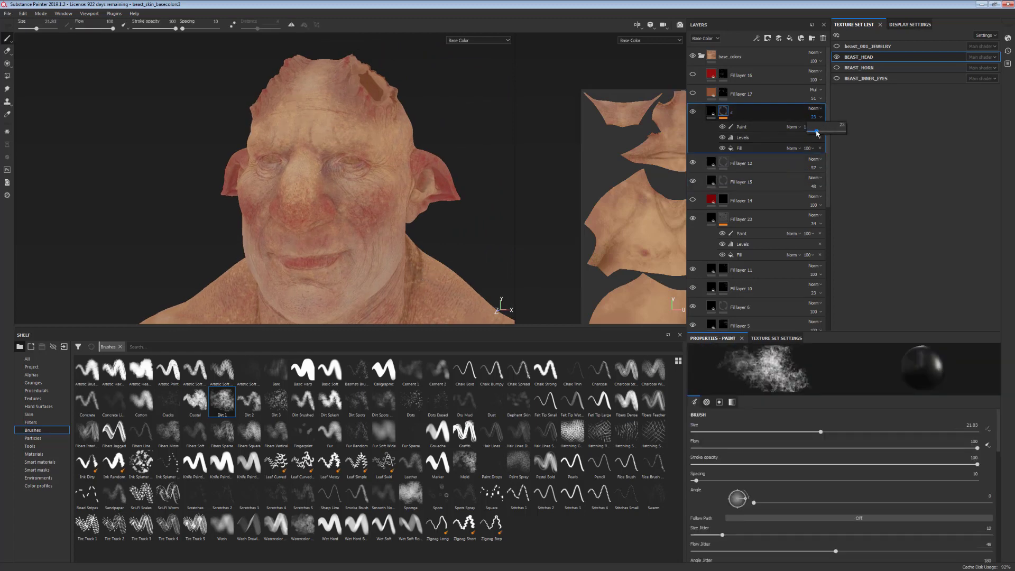
{"action": "mouse_move", "coordinate": [816, 133]}
{"action": "left_mouse_down"}
{"action": "mouse_move", "coordinate": [857, 130]}
{"action": "mouse_move", "coordinate": [818, 131]}
{"action": "left_mouse_up"}
{"action": "left_click_drag", "start_coordinate": [429, 261], "coordinate": [449, 254], "text": "alt"}
Show Fill layer 17 and Fill layer 16 and check their effect on the neck, face and forehead
{"action": "middle_click_drag", "start_coordinate": [459, 212], "coordinate": [466, 244], "text": "alt"}
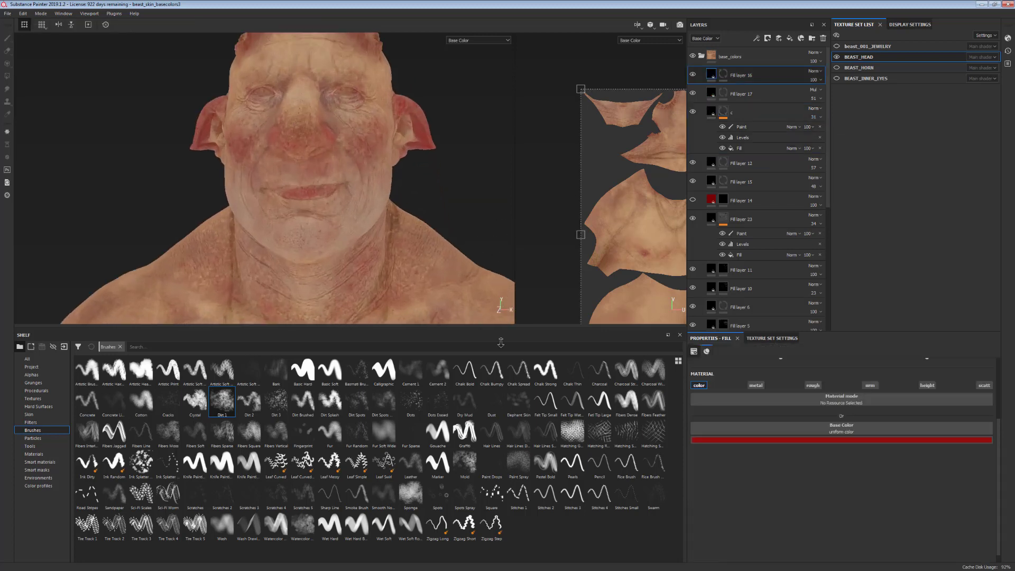
{"action": "middle_click_drag", "start_coordinate": [501, 340], "coordinate": [472, 311], "text": "alt"}
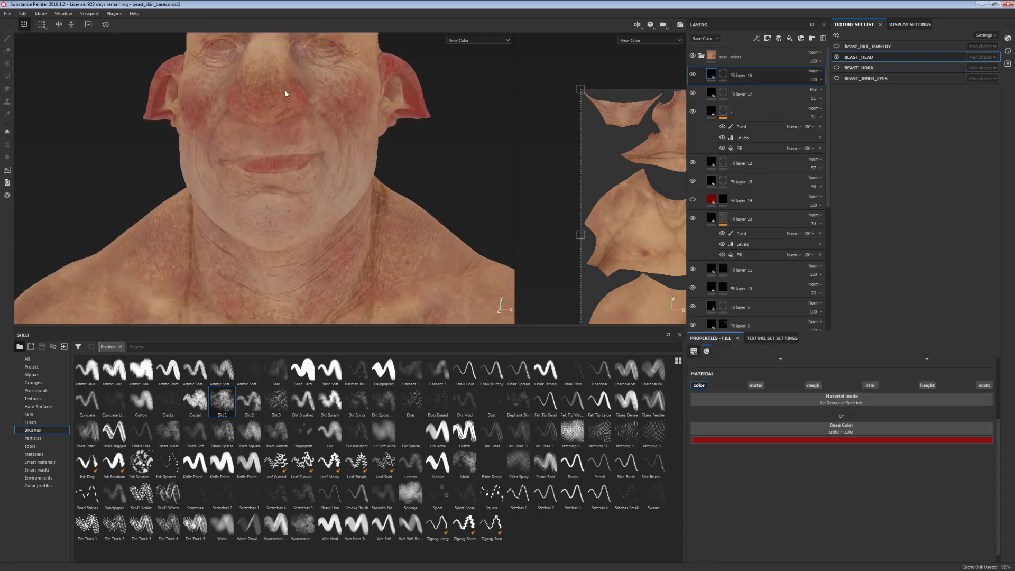
{"action": "left_click_drag", "start_coordinate": [286, 94], "coordinate": [378, 185], "text": "alt"}
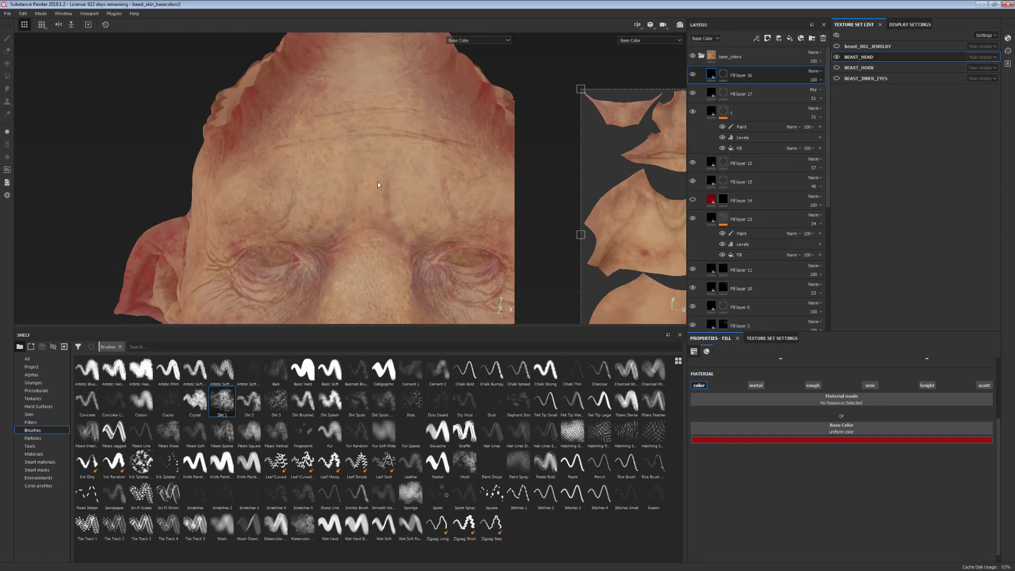
{"action": "right_click_drag", "start_coordinate": [383, 172], "coordinate": [436, 218], "text": "alt"}
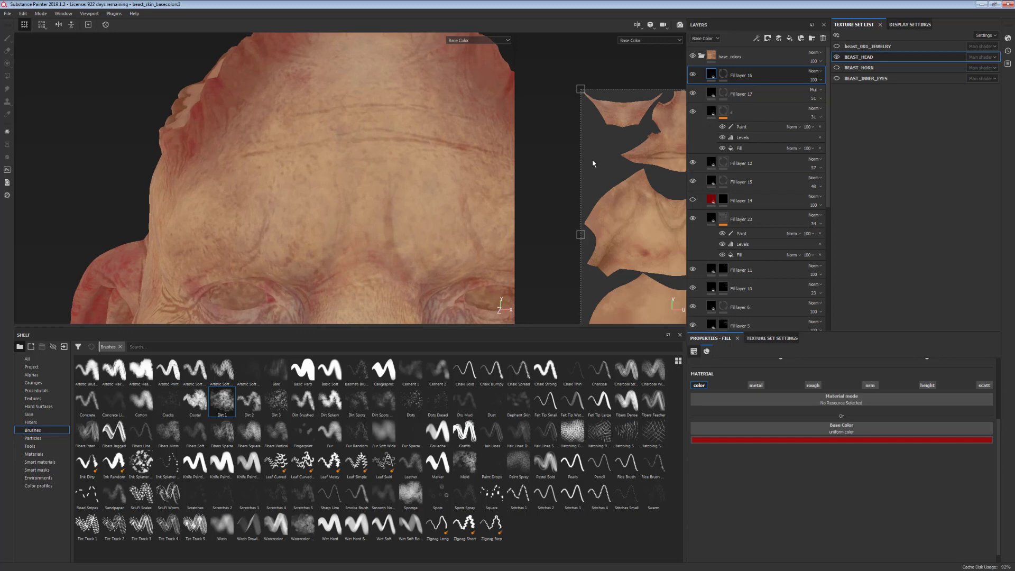
Add a new fill layer above Fill layer 16 in the base_colors group and give it a black mask
{"action": "left_click", "coordinate": [790, 40]}
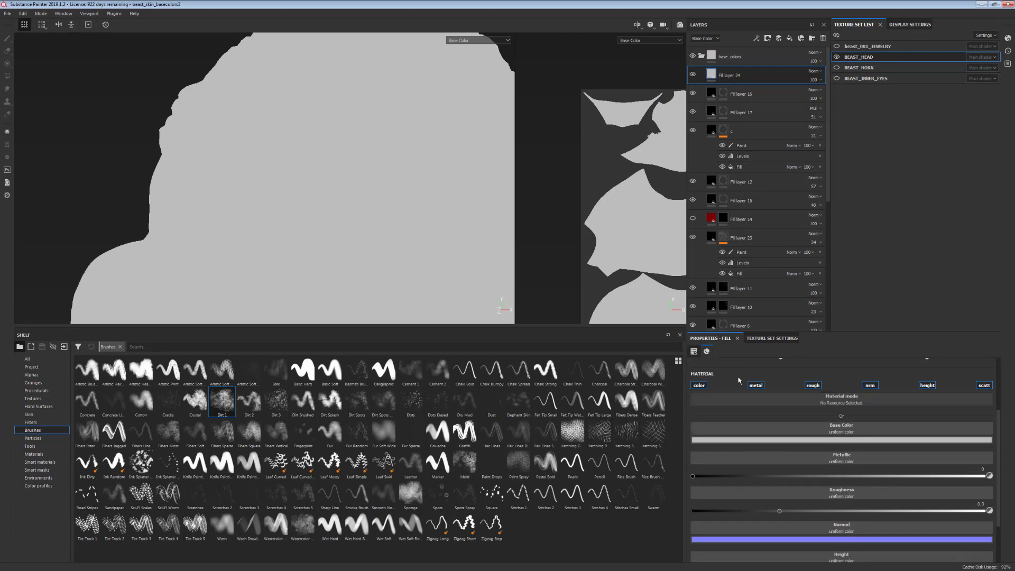
{"action": "right_click", "coordinate": [731, 74]}
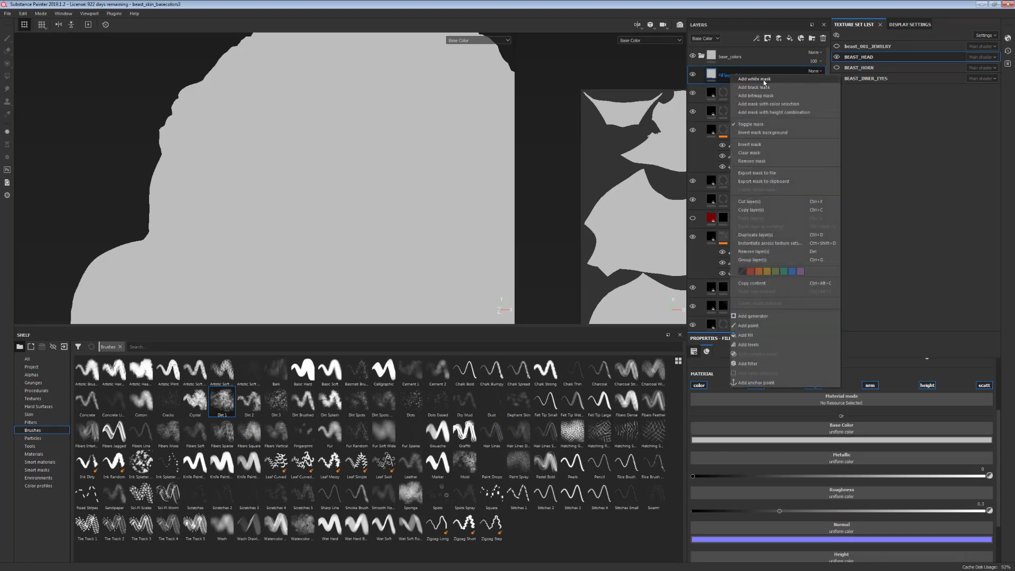
{"action": "left_click", "coordinate": [753, 86]}
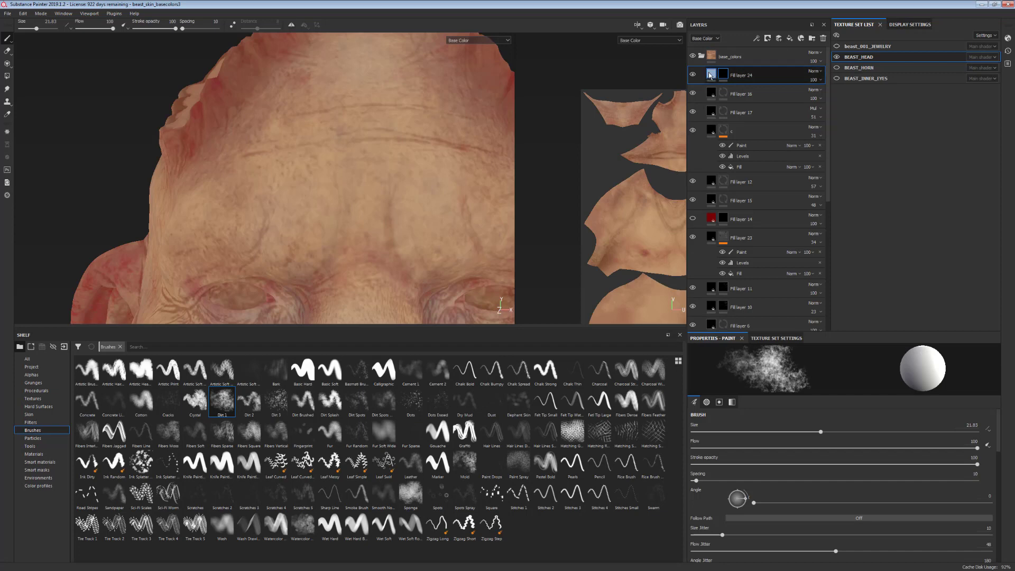
Set the new fill layer's base color by sampling the forehead skin and shifting it to a darker, more saturated orange-brown
{"action": "left_click", "coordinate": [711, 74]}
{"action": "left_click", "coordinate": [870, 439]}
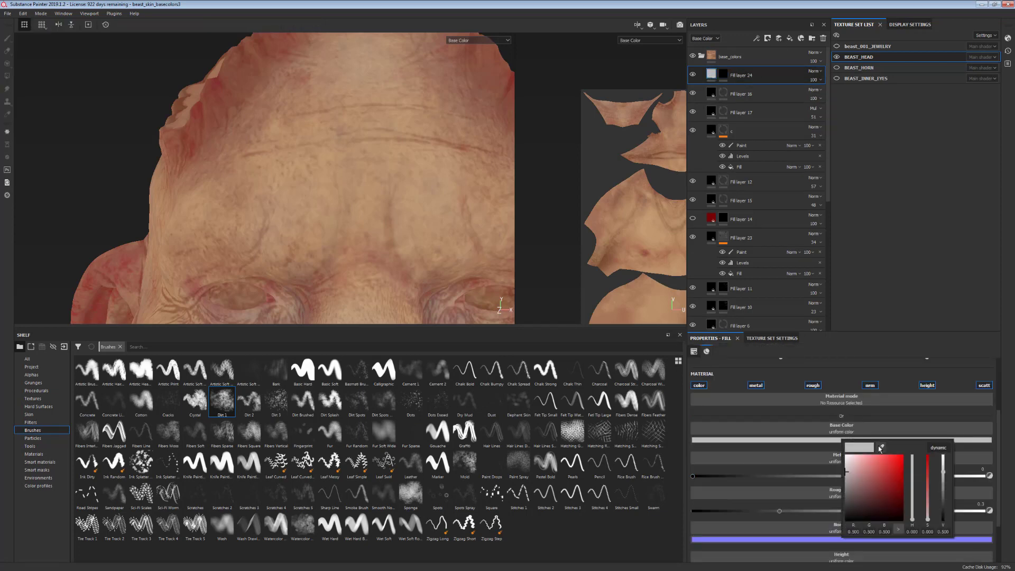
{"action": "left_click", "coordinate": [880, 449]}
{"action": "left_click", "coordinate": [411, 205]}
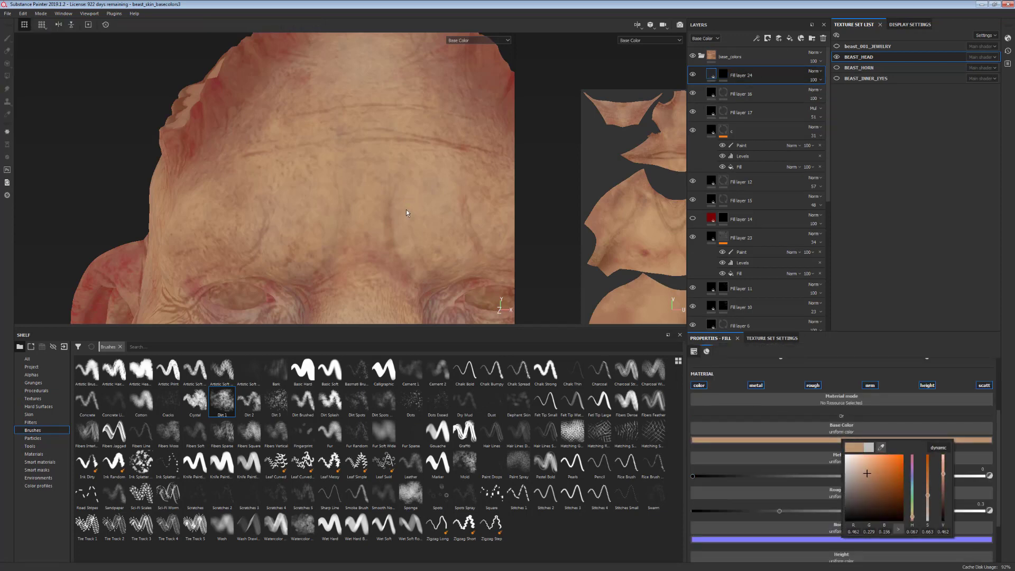
{"action": "left_click_drag", "start_coordinate": [868, 474], "coordinate": [870, 477]}
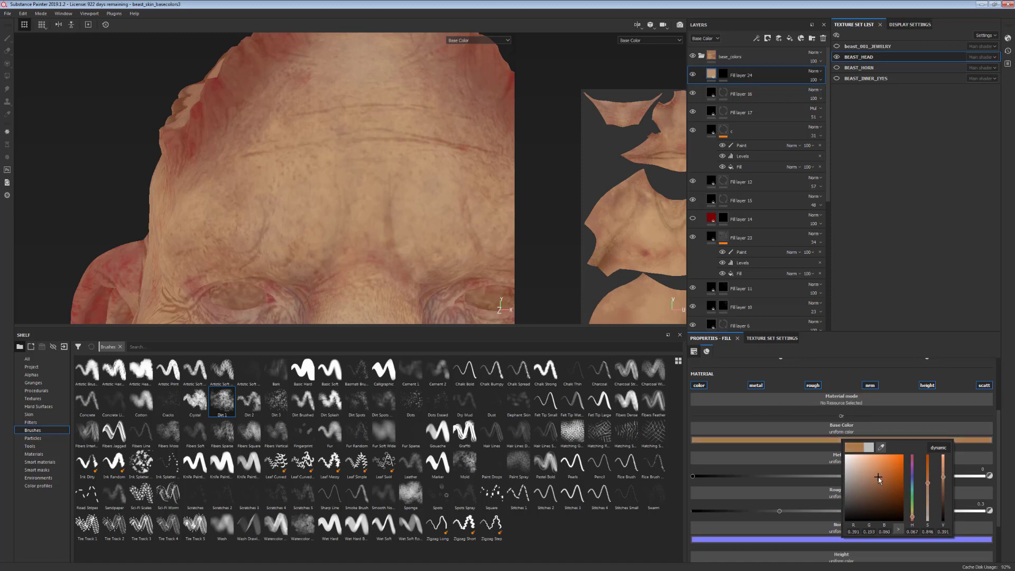
Select Fill layer 24's mask, shrink the Dirt 1 brush to about 1.13 and undo a test stroke on the forehead
{"action": "left_click", "coordinate": [724, 76]}
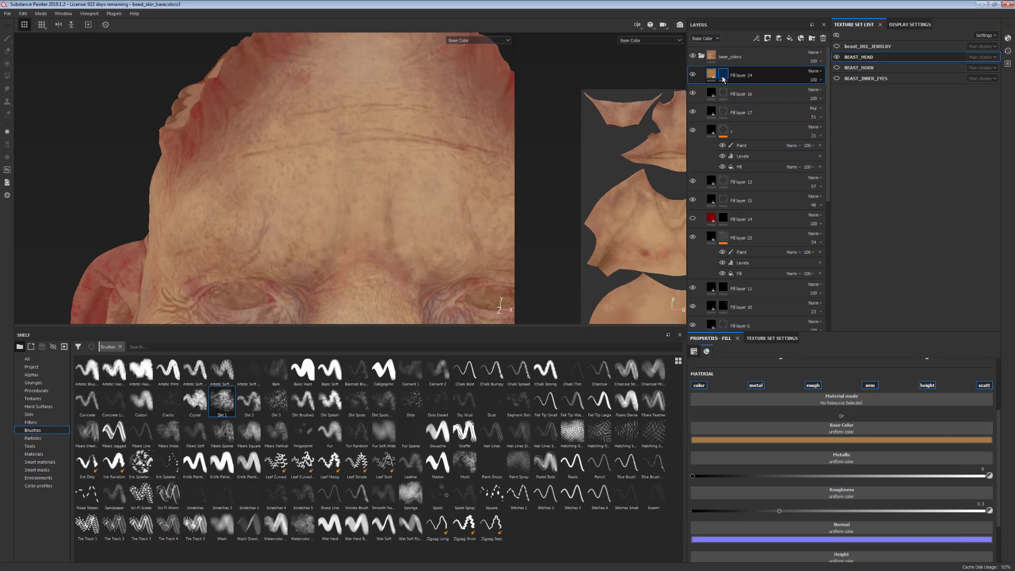
{"action": "right_click_drag", "start_coordinate": [420, 199], "coordinate": [322, 199], "text": "ctrl"}
{"action": "key", "text": "ctrl+z"}
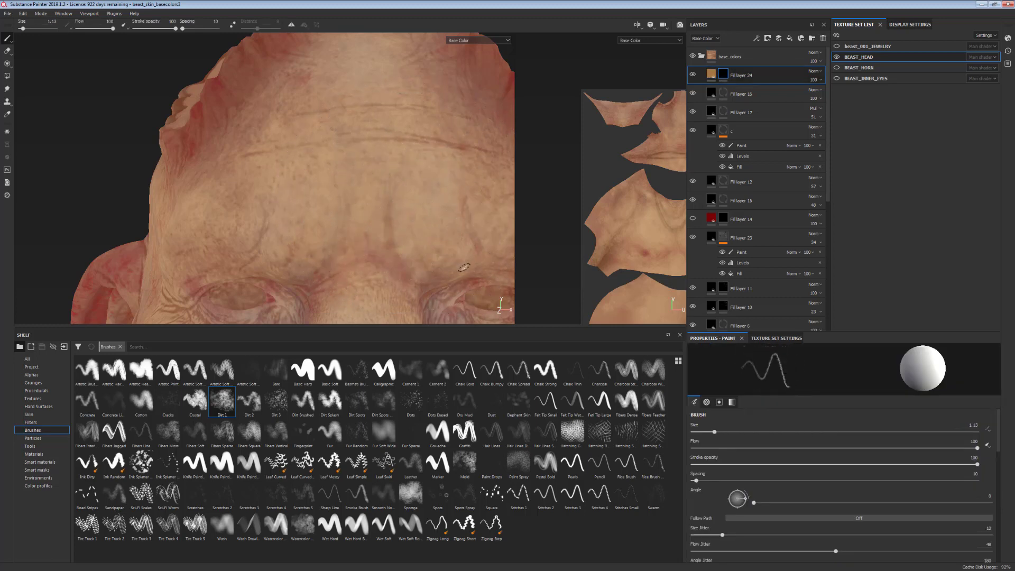
{"action": "left_click_drag", "start_coordinate": [464, 268], "coordinate": [465, 283], "text": "alt"}
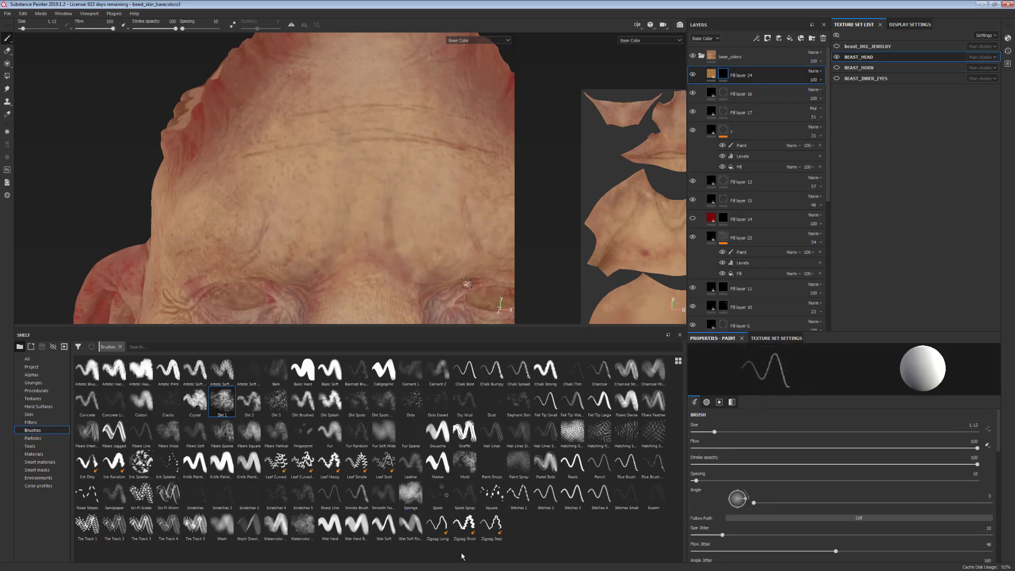
Choose the Spots brush for the mask and undo a test stroke across the forehead
{"action": "left_click", "coordinate": [439, 499]}
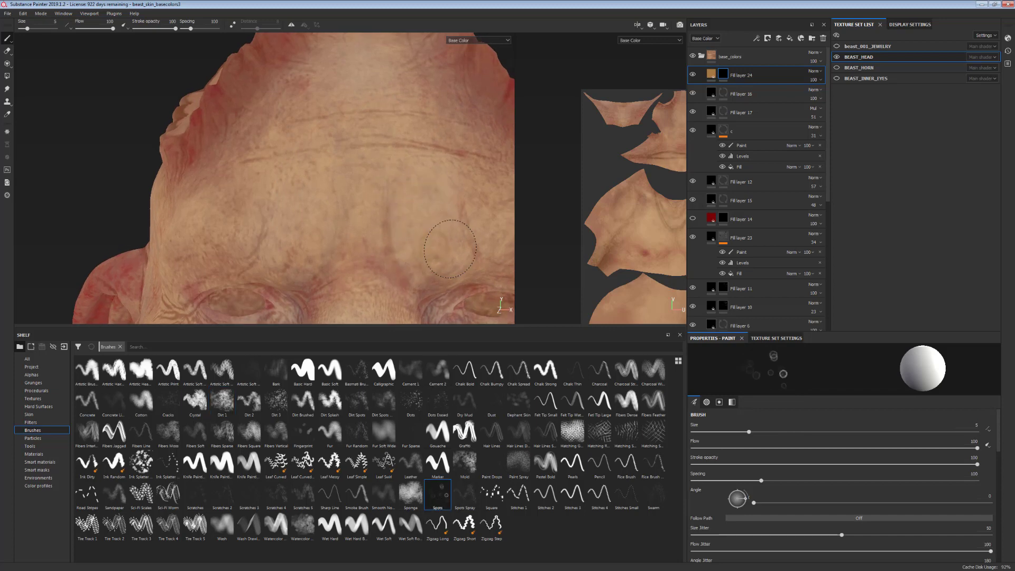
{"action": "mouse_move", "coordinate": [438, 238]}
{"action": "left_mouse_down"}
{"action": "mouse_move", "coordinate": [419, 159]}
{"action": "mouse_move", "coordinate": [369, 79]}
{"action": "mouse_move", "coordinate": [316, 202]}
{"action": "mouse_move", "coordinate": [468, 166]}
{"action": "mouse_move", "coordinate": [313, 204]}
{"action": "mouse_move", "coordinate": [408, 222]}
{"action": "mouse_move", "coordinate": [260, 235]}
{"action": "mouse_move", "coordinate": [476, 234]}
{"action": "left_mouse_up"}
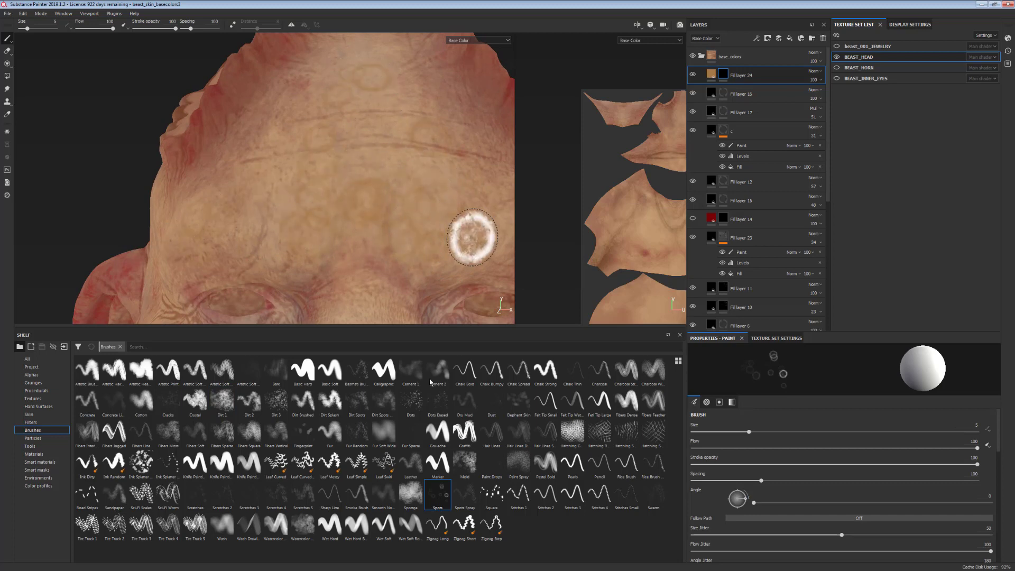
{"action": "key", "text": "ctrl+z"}
{"action": "middle_click_drag", "start_coordinate": [449, 279], "coordinate": [447, 252], "text": "alt"}
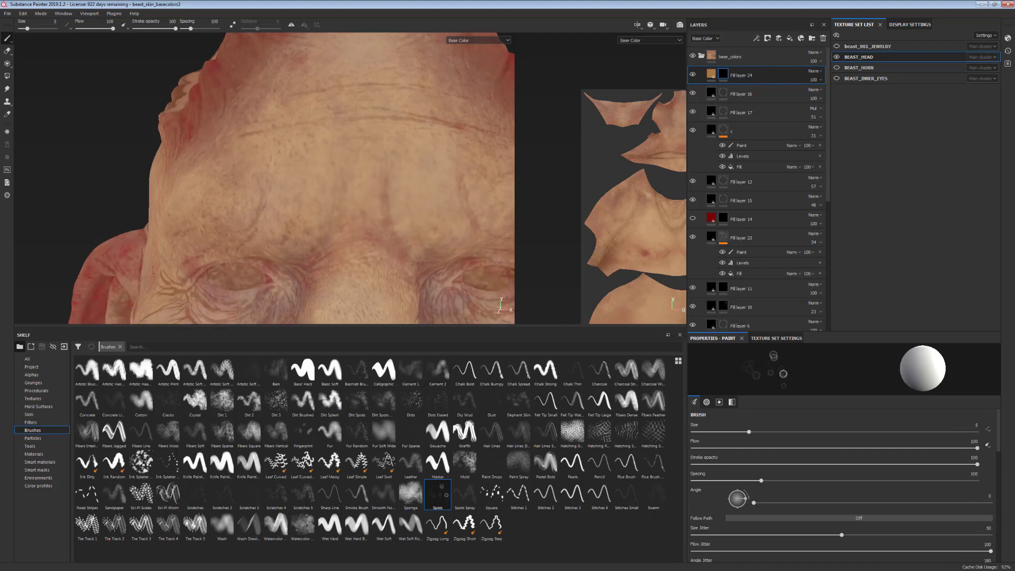
Replace the Spots brush's alpha with Dirt Blurry Dense
{"action": "mouse_move", "coordinate": [415, 512]}
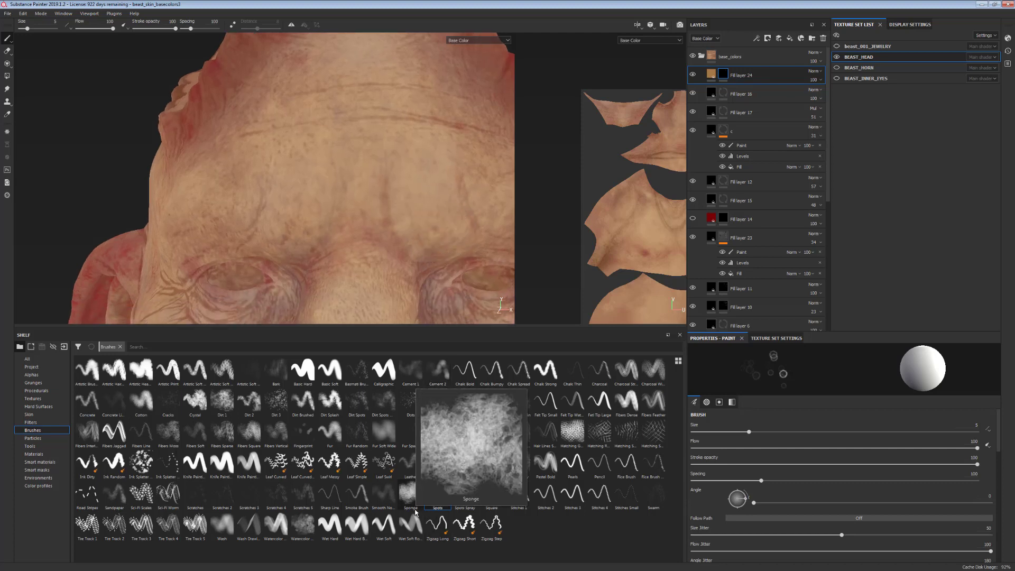
{"action": "left_click_drag", "start_coordinate": [998, 454], "coordinate": [1005, 501]}
{"action": "scroll", "coordinate": [1005, 501], "scroll_direction": "up", "scroll_amount": 5}
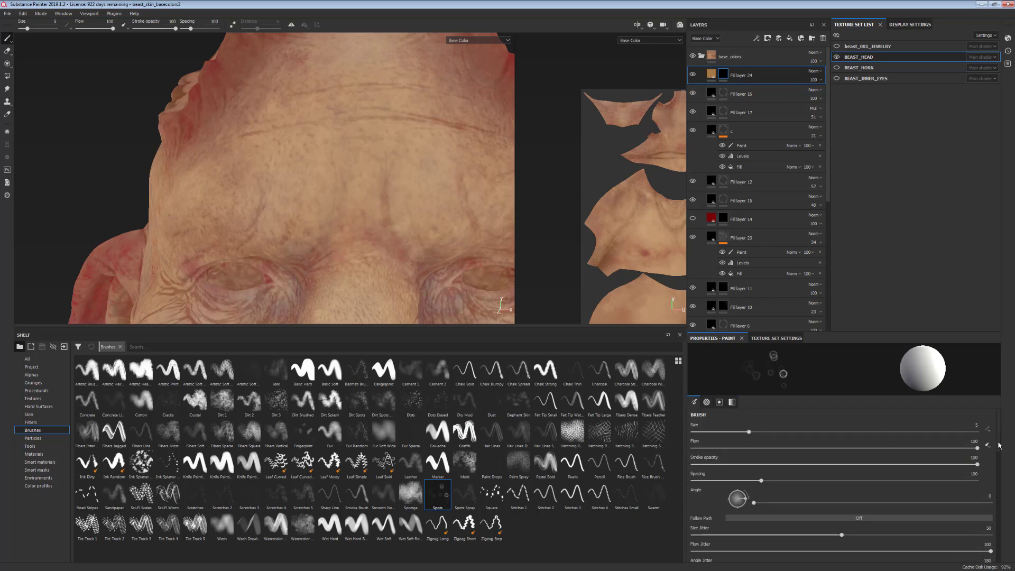
{"action": "left_click_drag", "start_coordinate": [999, 445], "coordinate": [1001, 471]}
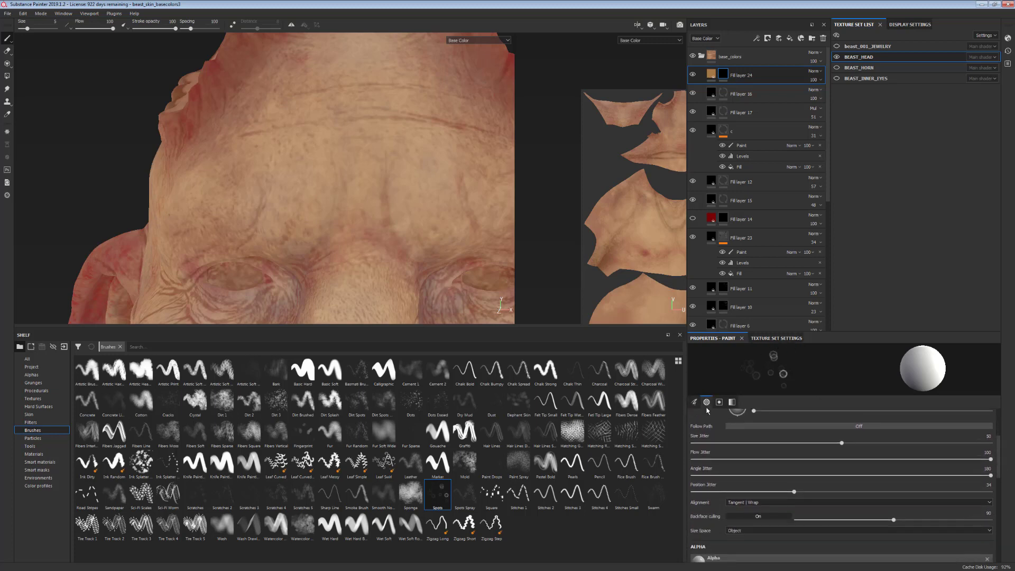
{"action": "scroll", "coordinate": [1004, 468], "scroll_direction": "up", "scroll_amount": 4}
{"action": "scroll", "coordinate": [998, 450], "scroll_direction": "down", "scroll_amount": 5}
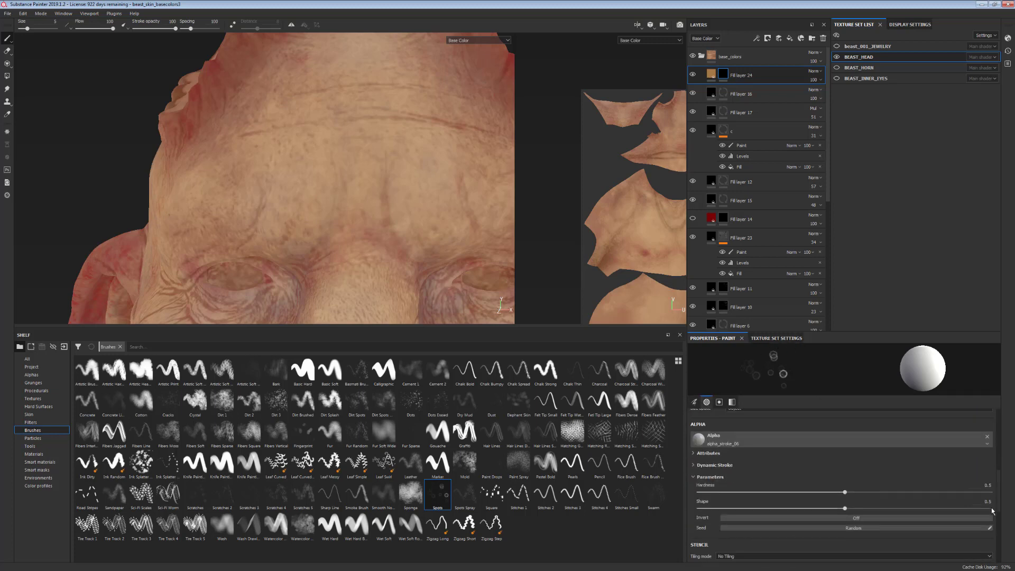
{"action": "left_click", "coordinate": [920, 442]}
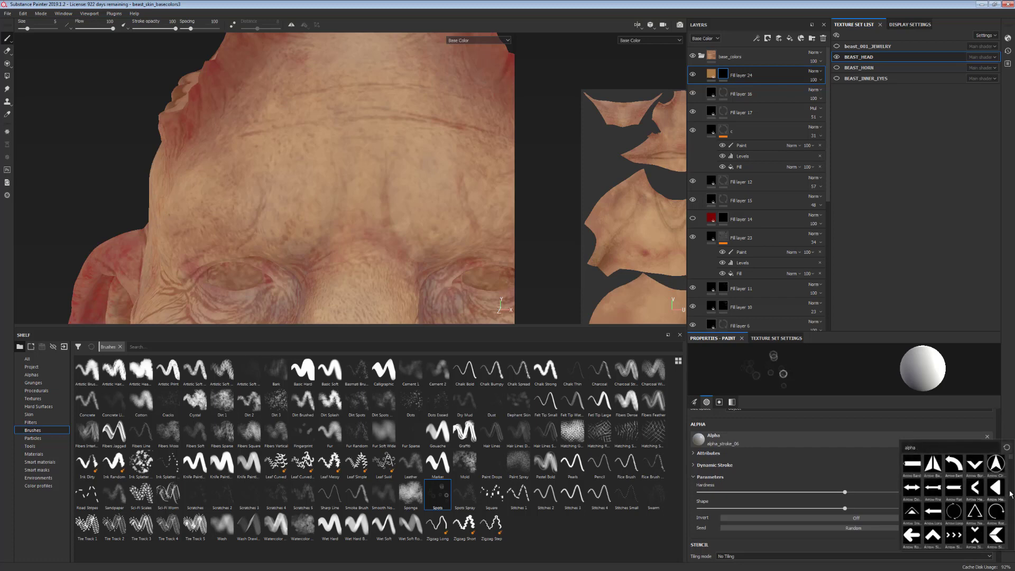
{"action": "left_click_drag", "start_coordinate": [1011, 461], "coordinate": [1004, 489]}
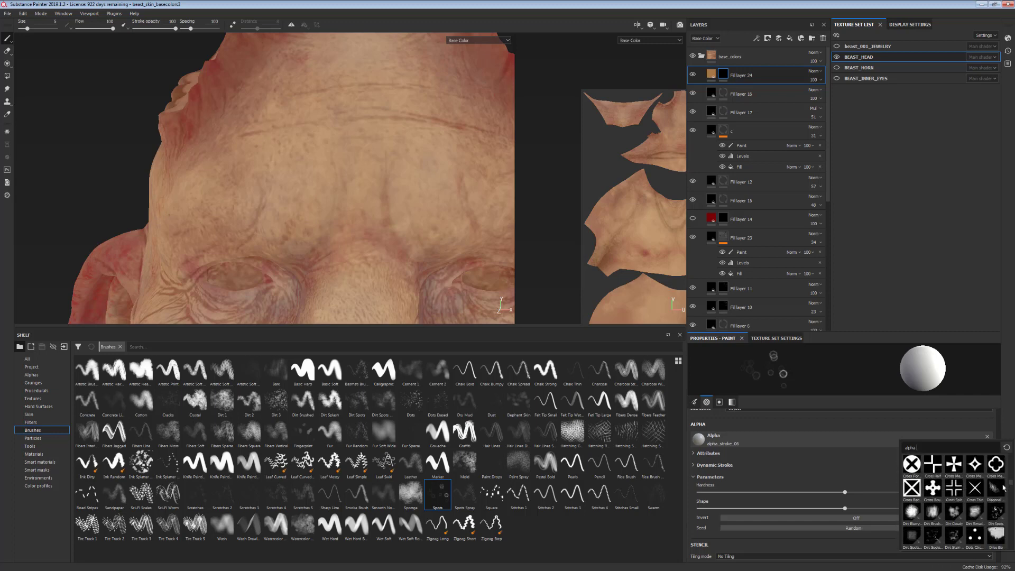
{"action": "left_click", "coordinate": [910, 516]}
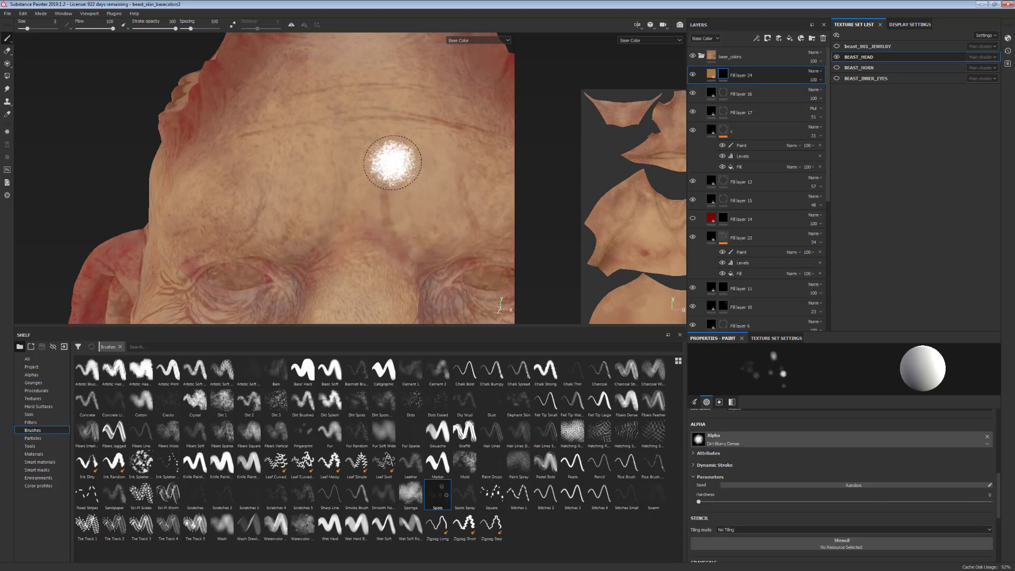
Reduce the brush size to about 0.71 and paint small brownish speckles over the forehead and crown on Fill layer 24's mask
{"action": "right_click_drag", "start_coordinate": [395, 179], "coordinate": [373, 182], "text": "ctrl"}
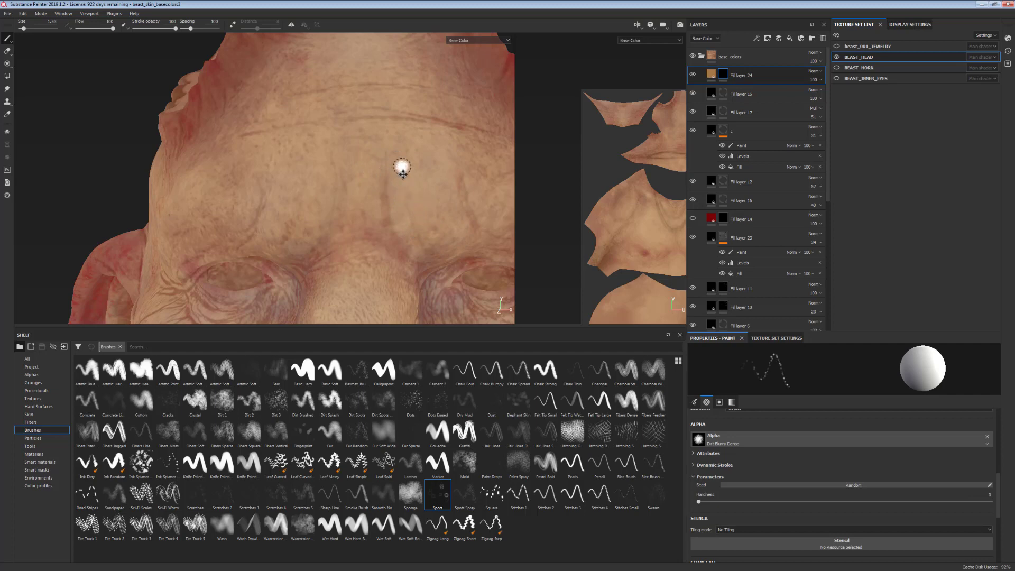
{"action": "middle_click_drag", "start_coordinate": [398, 166], "coordinate": [403, 220], "text": "alt"}
{"action": "right_click_drag", "start_coordinate": [414, 233], "coordinate": [422, 240], "text": "ctrl"}
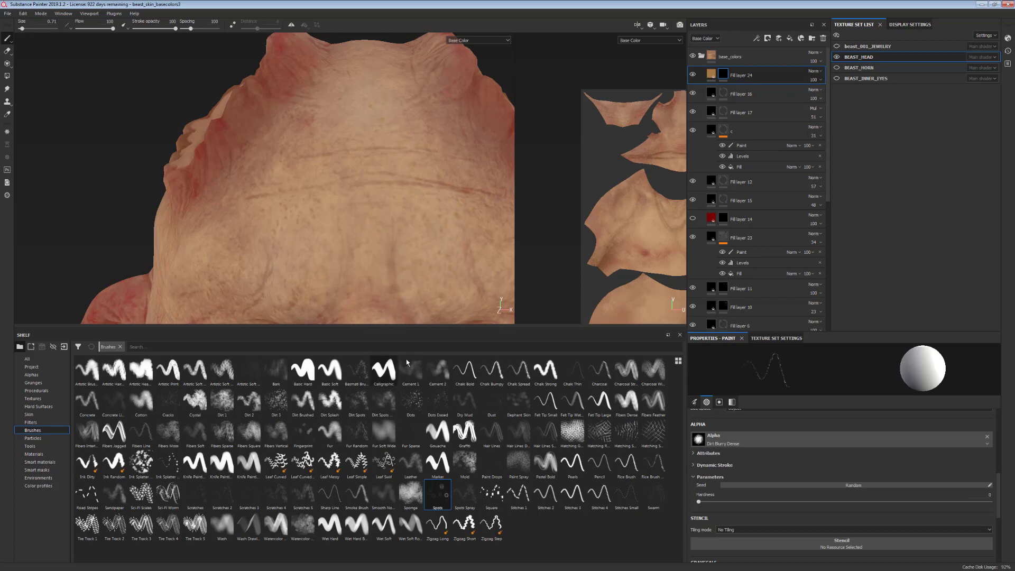
Touch up the speckles on the forehead and brow, switching the mask paint between black and white
{"action": "key", "text": "x"}
{"action": "right_click_drag", "start_coordinate": [451, 244], "coordinate": [419, 220], "text": "alt"}
{"action": "middle_click_drag", "start_coordinate": [418, 220], "coordinate": [406, 188], "text": "alt"}
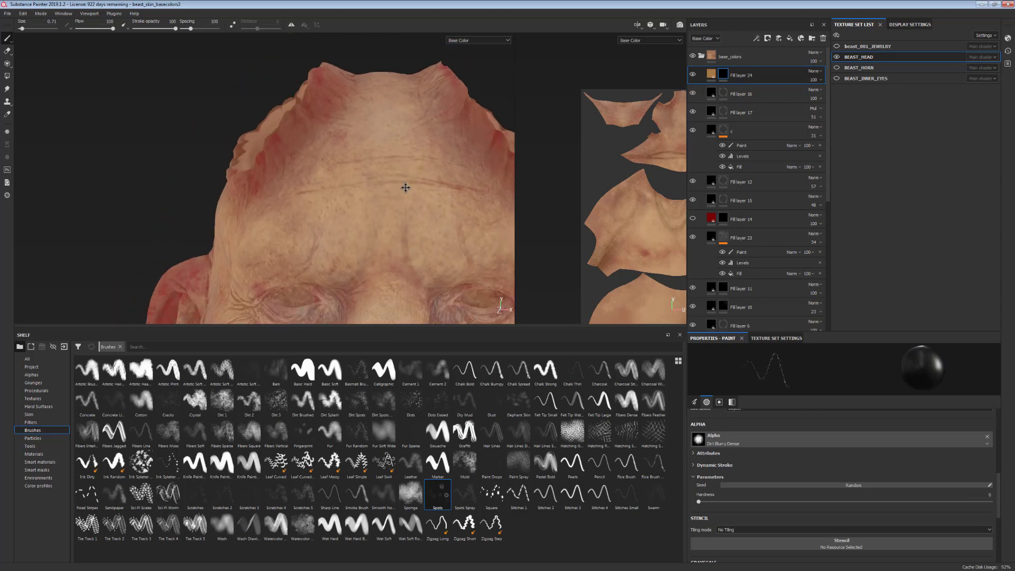
{"action": "right_click_drag", "start_coordinate": [404, 187], "coordinate": [433, 237], "text": "alt"}
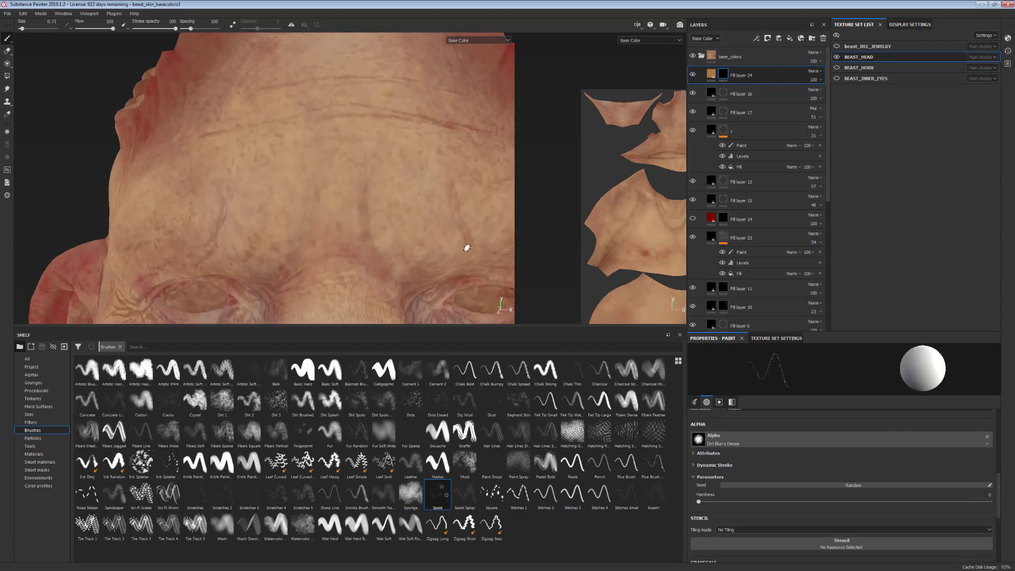
{"action": "right_click_drag", "start_coordinate": [477, 291], "coordinate": [443, 227], "text": "alt"}
{"action": "middle_click_drag", "start_coordinate": [444, 227], "coordinate": [397, 195], "text": "alt"}
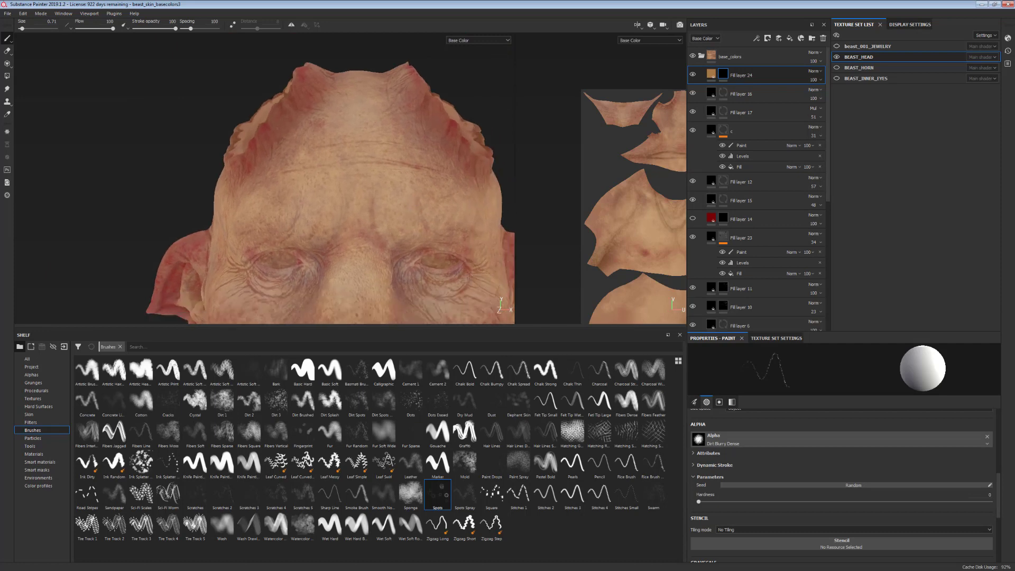
{"action": "right_click_drag", "start_coordinate": [397, 194], "coordinate": [427, 220], "text": "alt"}
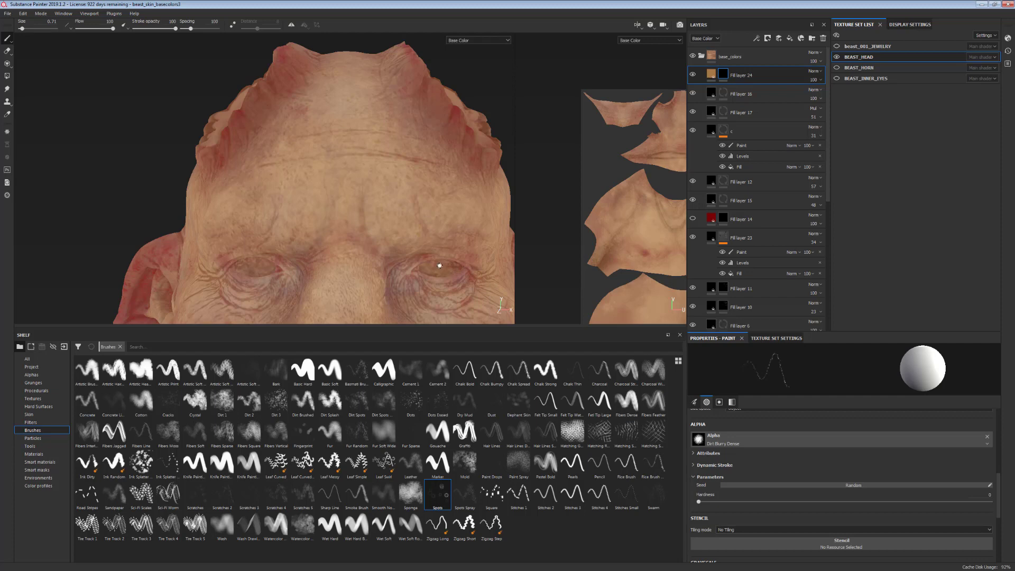
Examine the whole bust from farther away in the base color display and in the full material display
{"action": "right_click_drag", "start_coordinate": [360, 209], "coordinate": [475, 338], "text": "alt"}
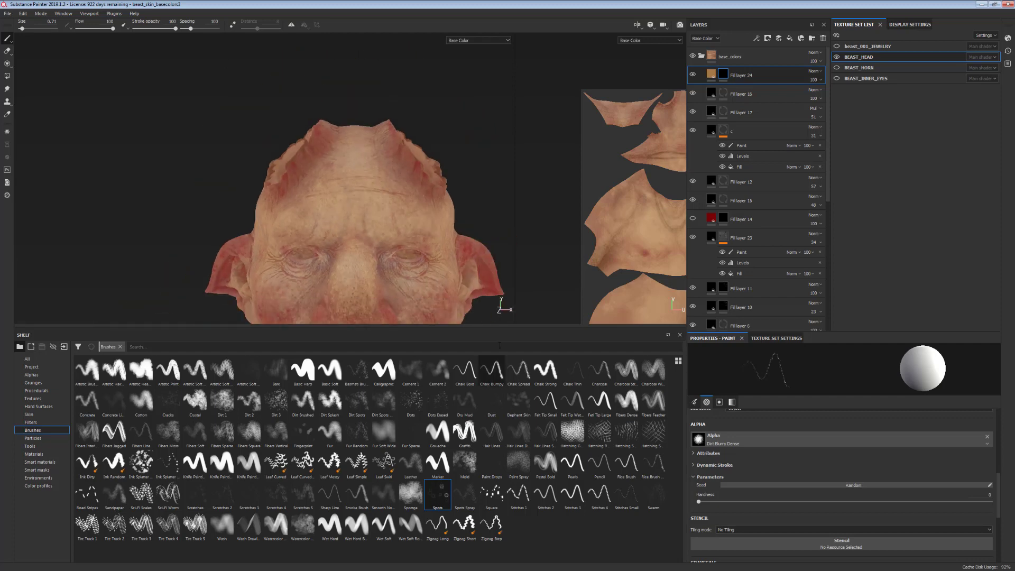
{"action": "middle_click_drag", "start_coordinate": [432, 319], "coordinate": [391, 139], "text": "alt"}
{"action": "scroll", "coordinate": [392, 140], "scroll_direction": "down", "scroll_amount": 5}
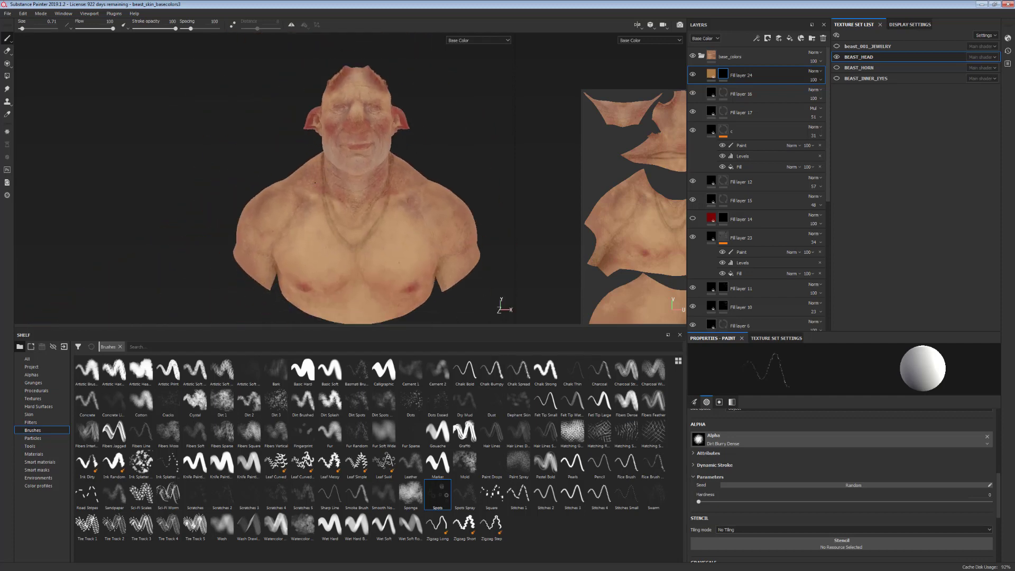
{"action": "right_click_drag", "start_coordinate": [366, 124], "coordinate": [370, 101], "text": "alt"}
{"action": "middle_click_drag", "start_coordinate": [370, 102], "coordinate": [367, 142], "text": "alt"}
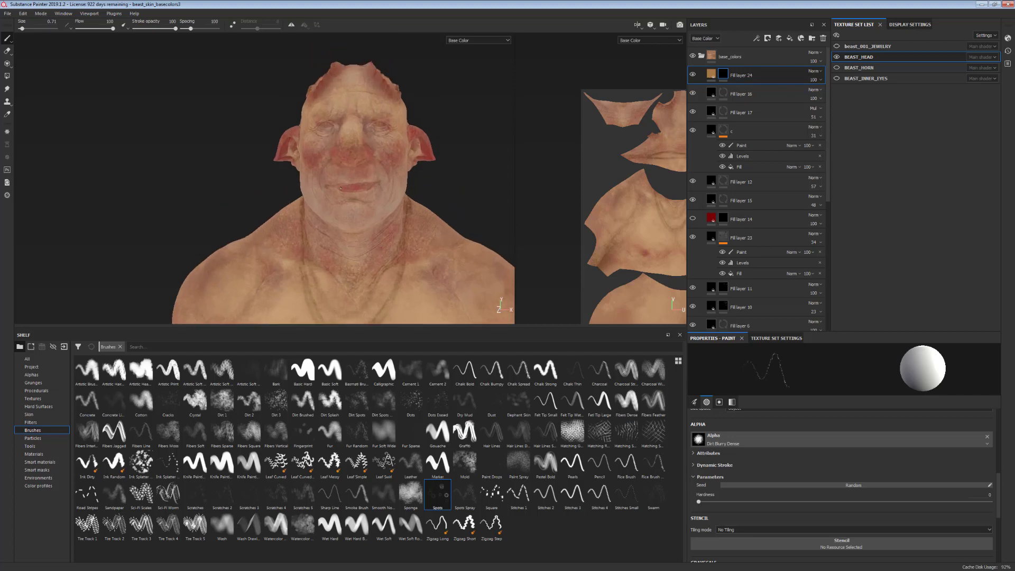
{"action": "key", "text": "m"}
{"action": "right_click_drag", "start_coordinate": [359, 246], "coordinate": [369, 275], "text": "alt"}
{"action": "scroll", "coordinate": [360, 246], "scroll_direction": "up", "scroll_amount": 3}
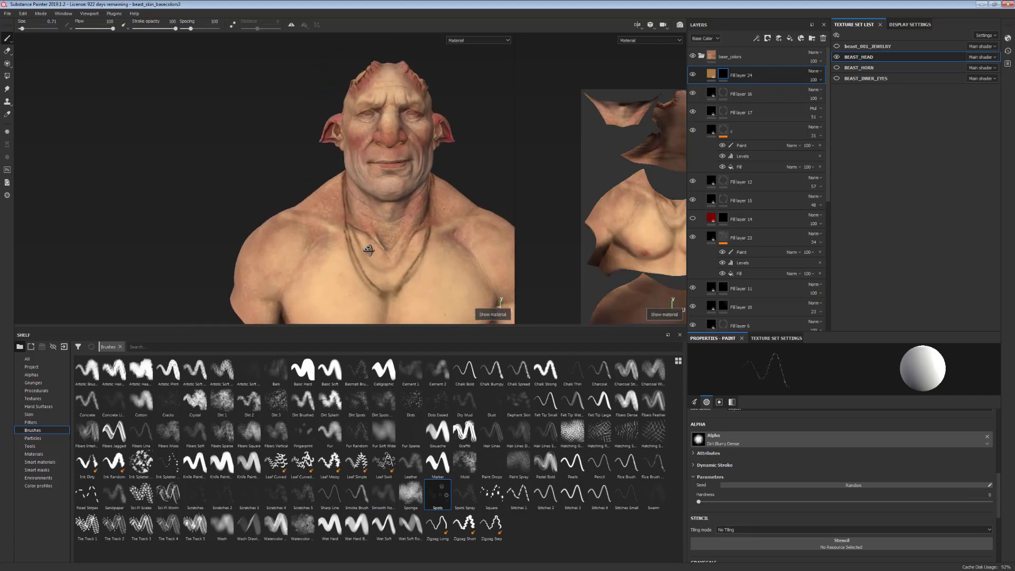
{"action": "left_click_drag", "start_coordinate": [447, 148], "coordinate": [442, 149], "text": "alt"}
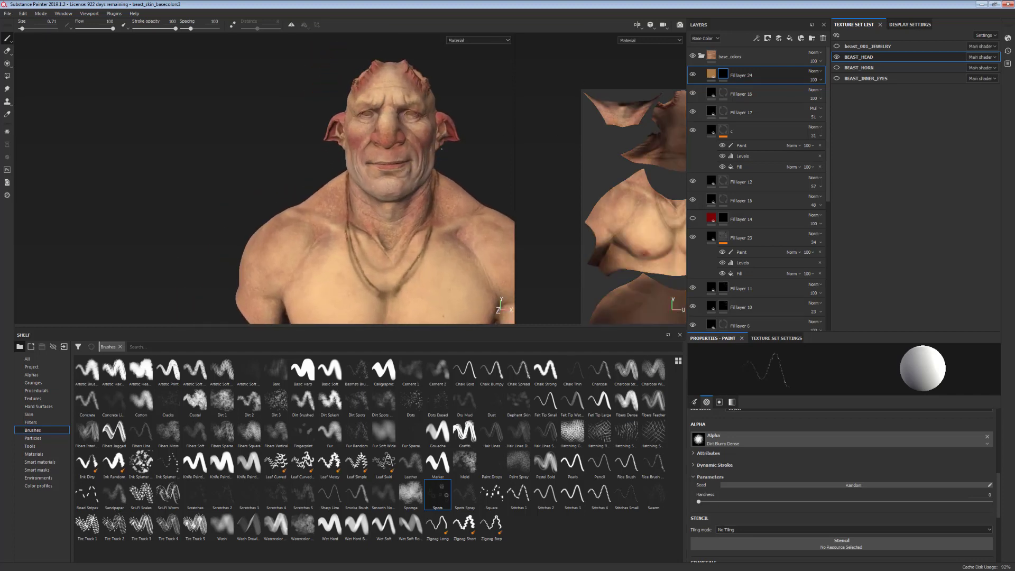